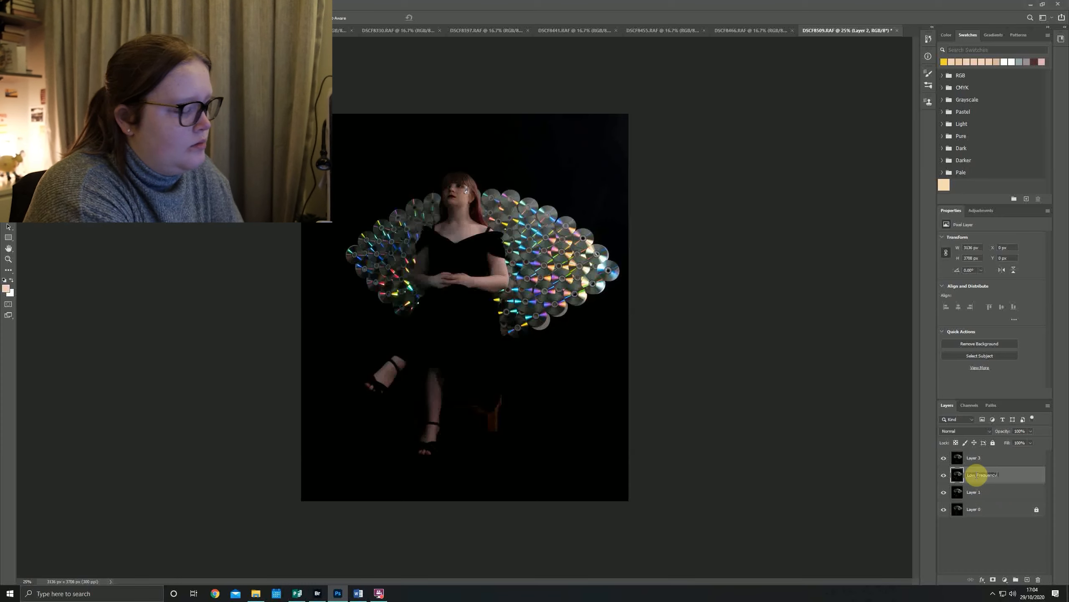
- Rename the top layer High Frequency and group it with the Low Frequency layer
double_click(976, 458)
text(High Frequency)
key(Return)
right_click(996, 467)
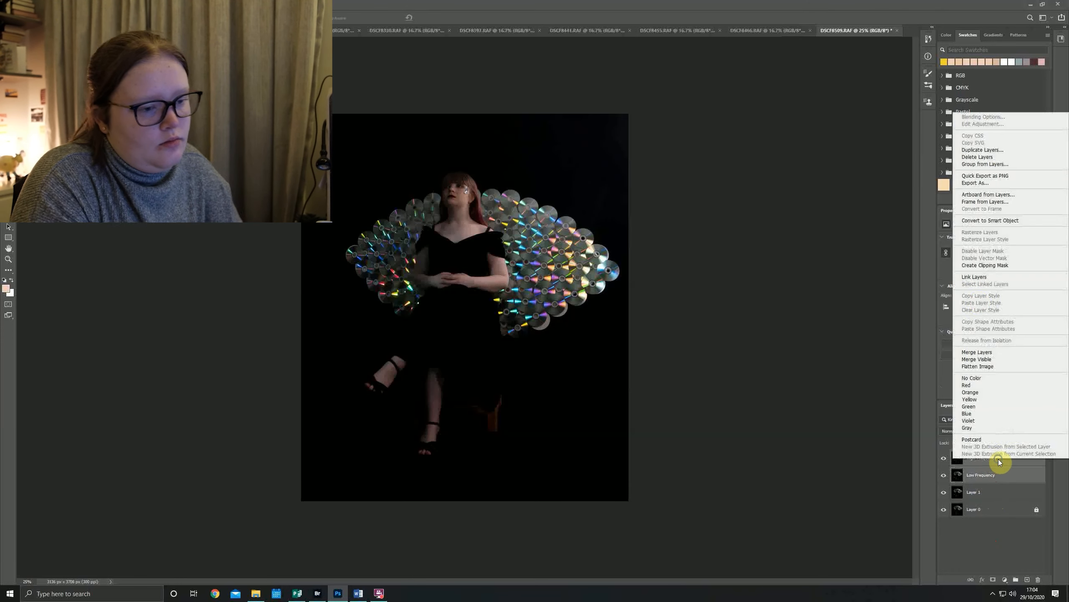
click(1001, 169)
click(953, 454)
- Set the High Frequency layer's blend mode to Linear Light
click(987, 485)
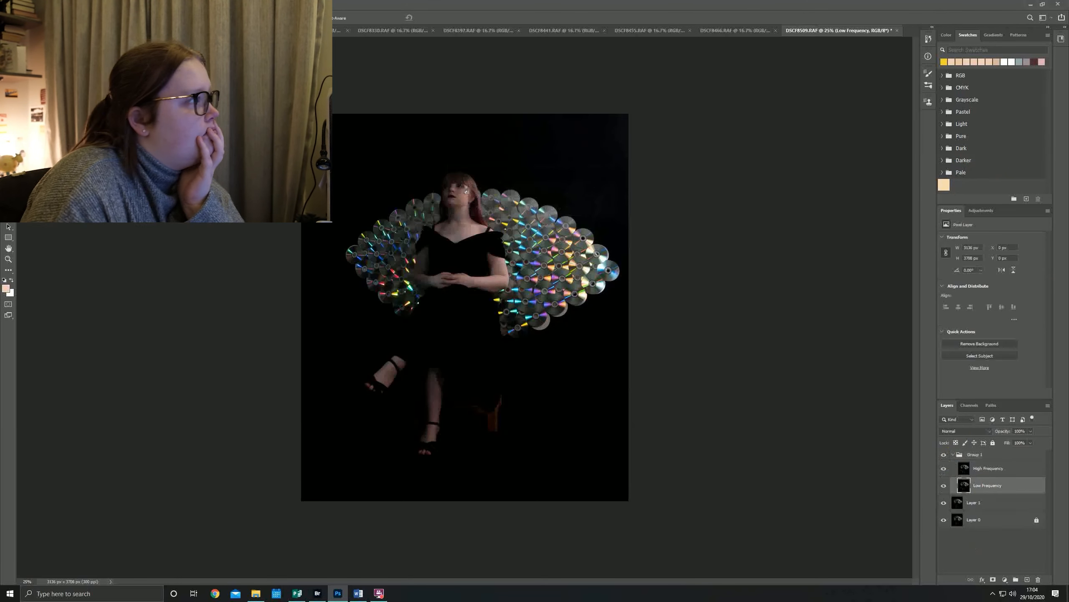
click(987, 468)
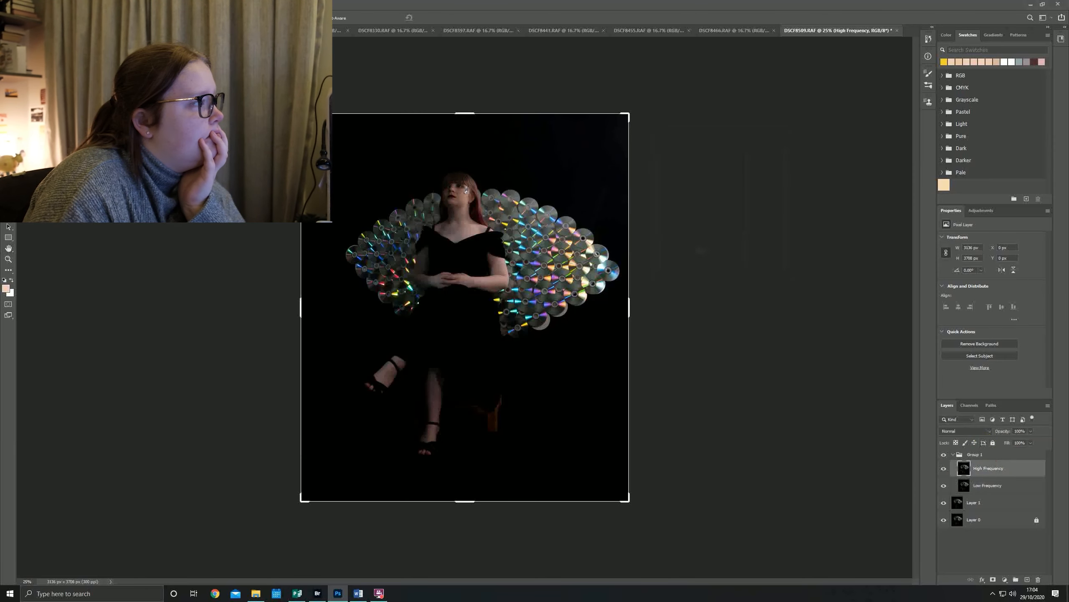
click(525, 174)
click(497, 203)
click(605, 169)
click(964, 430)
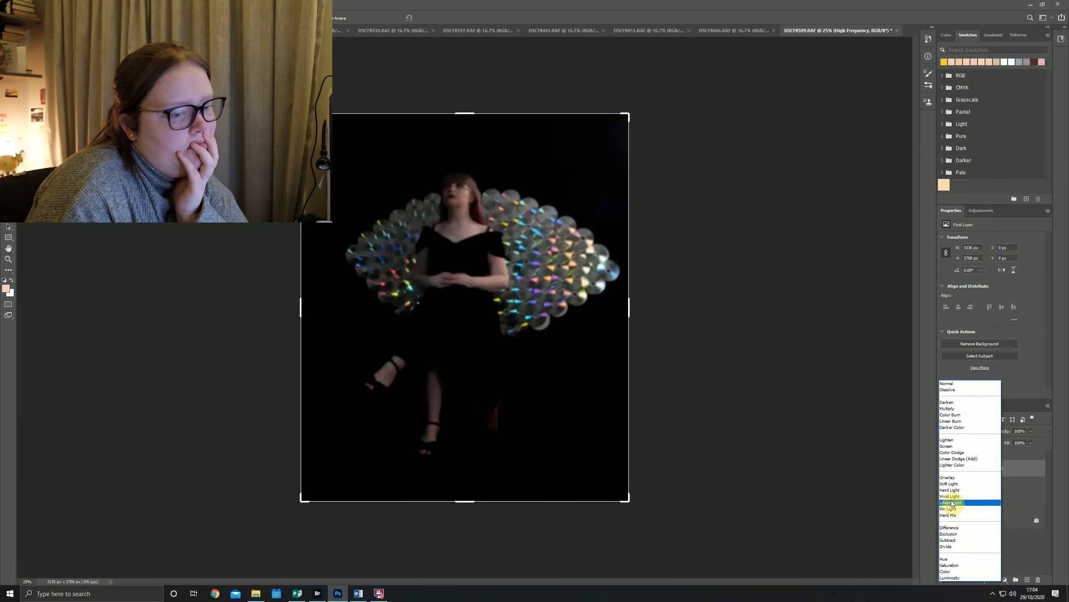
click(953, 502)
- Examine the model's face, neck and shoulders at 200% zoom with the Low Frequency layer selected
key(alt+bracketleft)
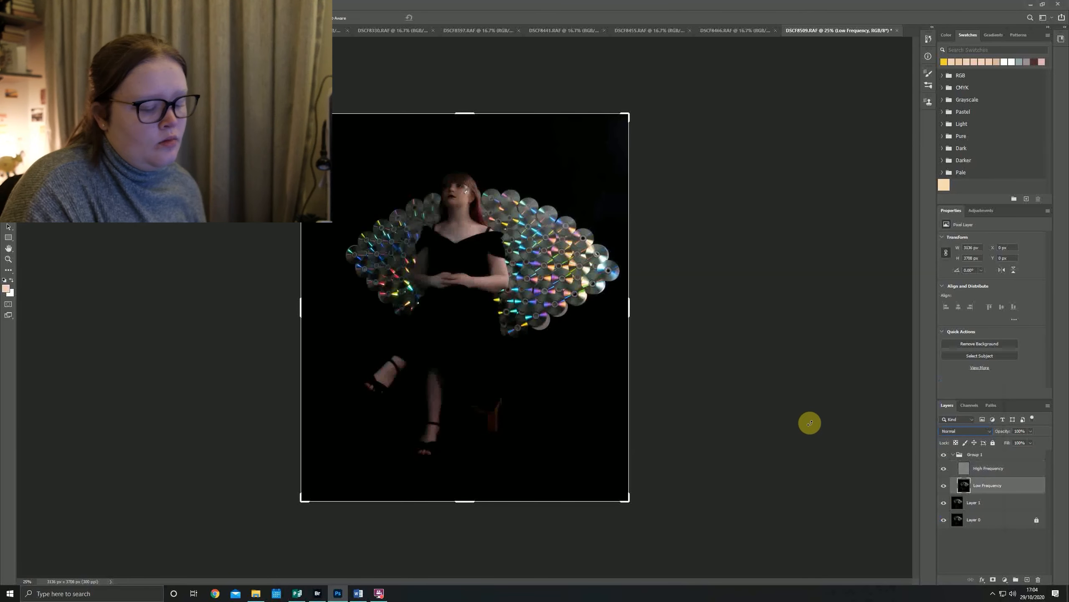
key(ctrl+equal)
key(ctrl+equal)
key(ctrl+equal)
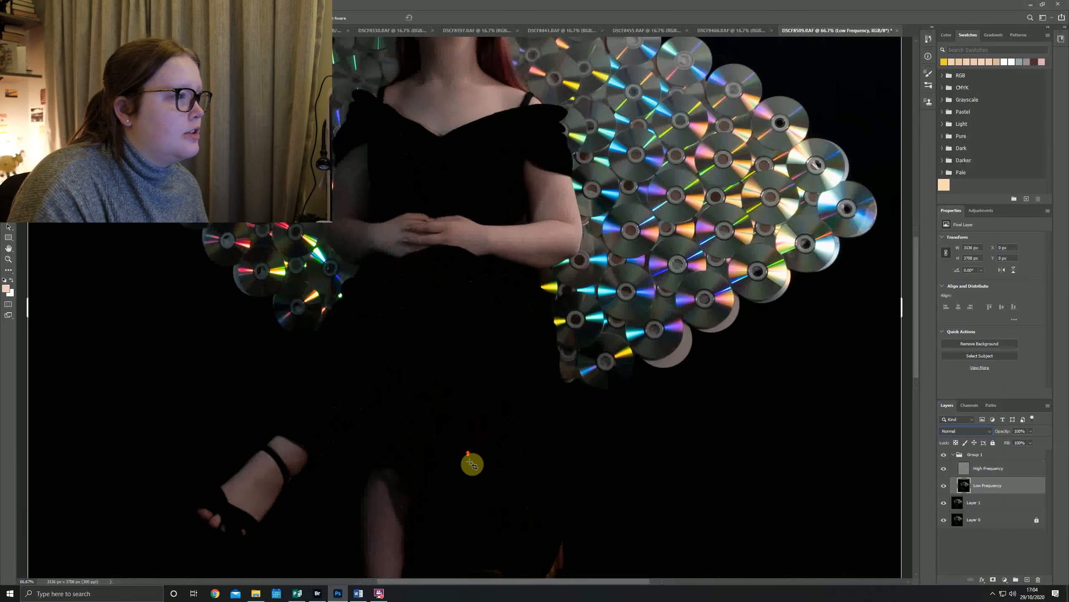
drag(919, 350, 914, 259)
key(v)
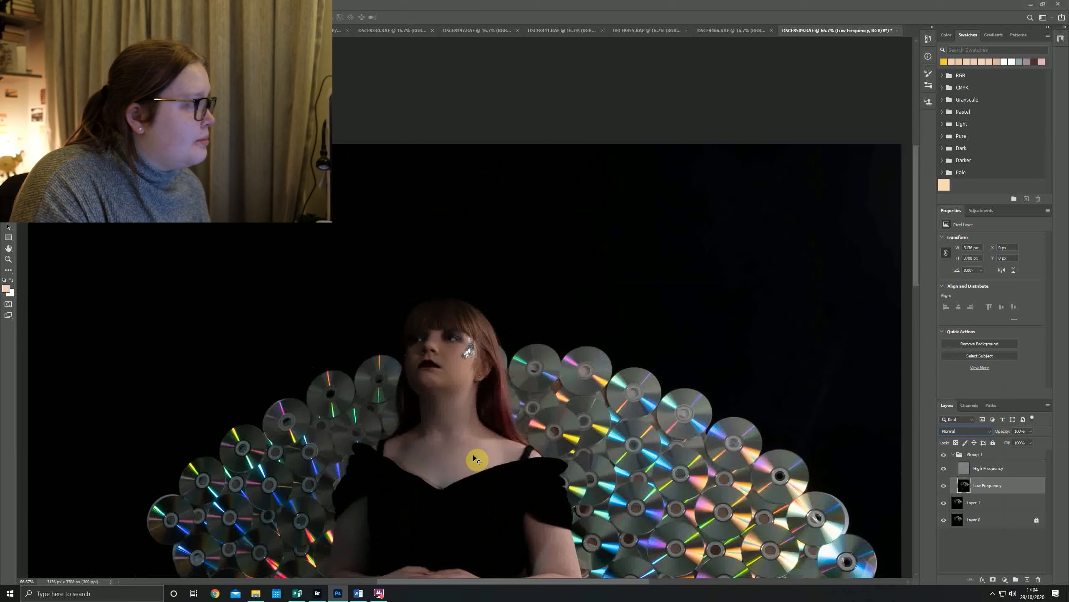
scroll(474, 419, down, 2)
key(ctrl+equal)
key(ctrl+equal)
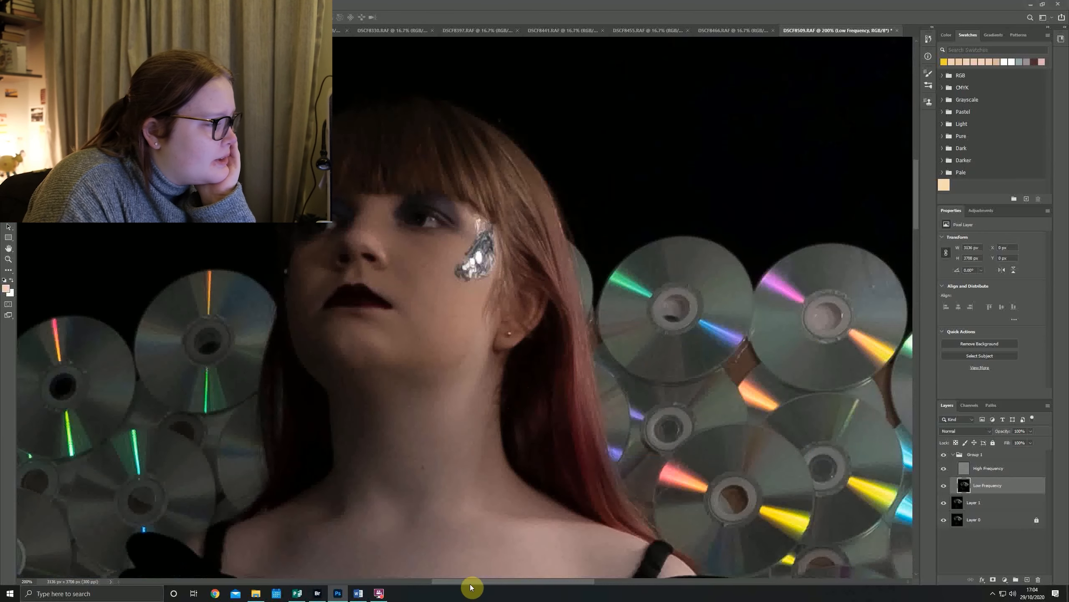
mouse_move(472, 582)
mouse_down()
mouse_move(459, 582)
mouse_move(484, 581)
mouse_up()
scroll(467, 446, down, 5)
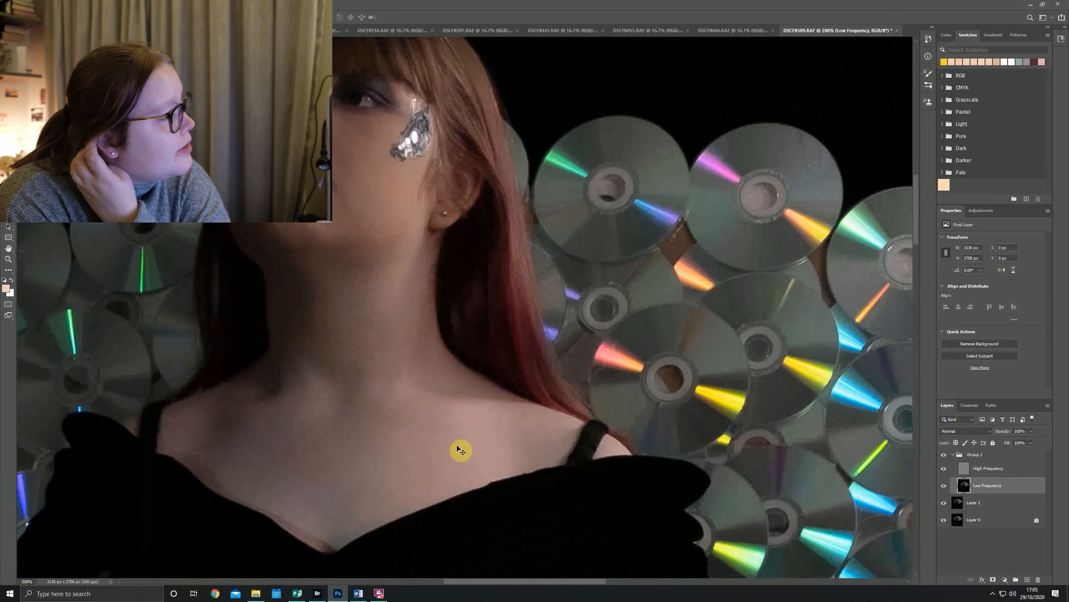
scroll(447, 415, down, 2)
scroll(447, 415, down, 6)
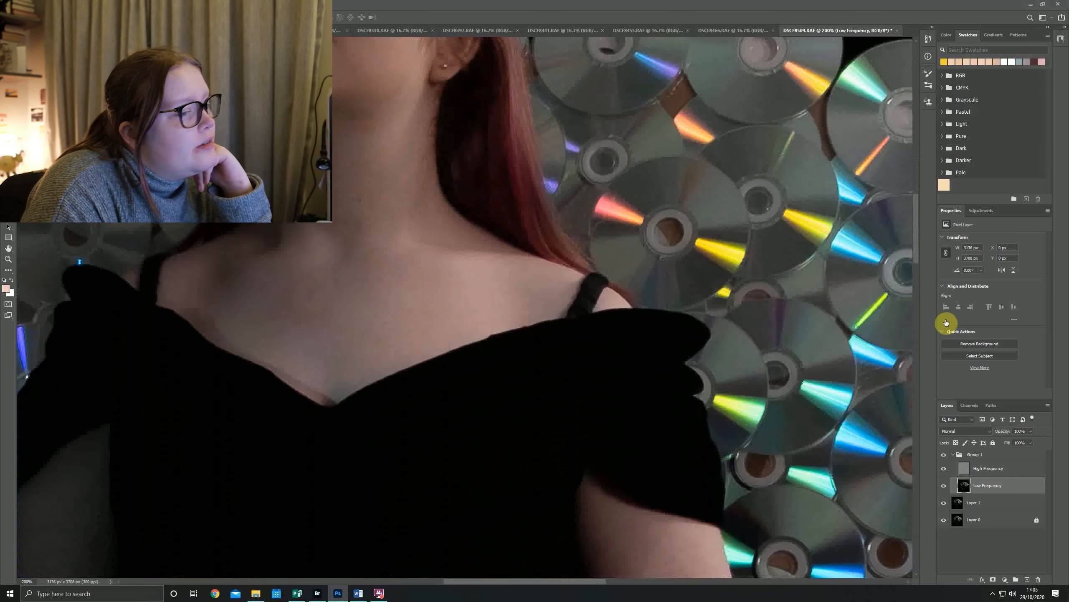
- Examine the lower discs, leg, foot and face up close, and return to a view of the whole image
scroll(919, 249, down, 15)
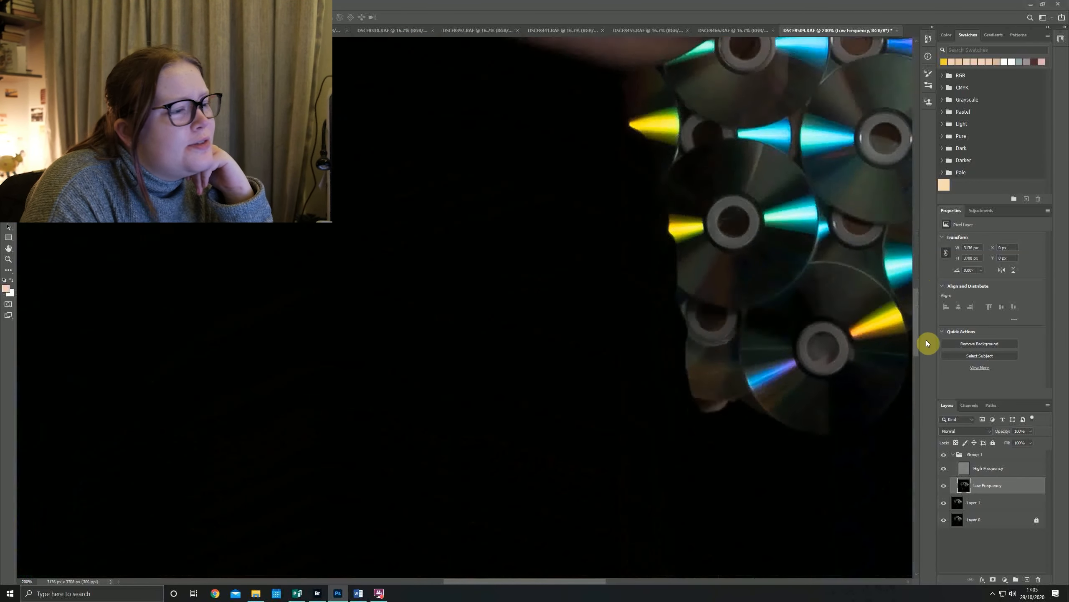
drag(927, 341, 927, 444)
mouse_move(573, 582)
mouse_down()
mouse_move(513, 582)
mouse_move(555, 581)
mouse_up()
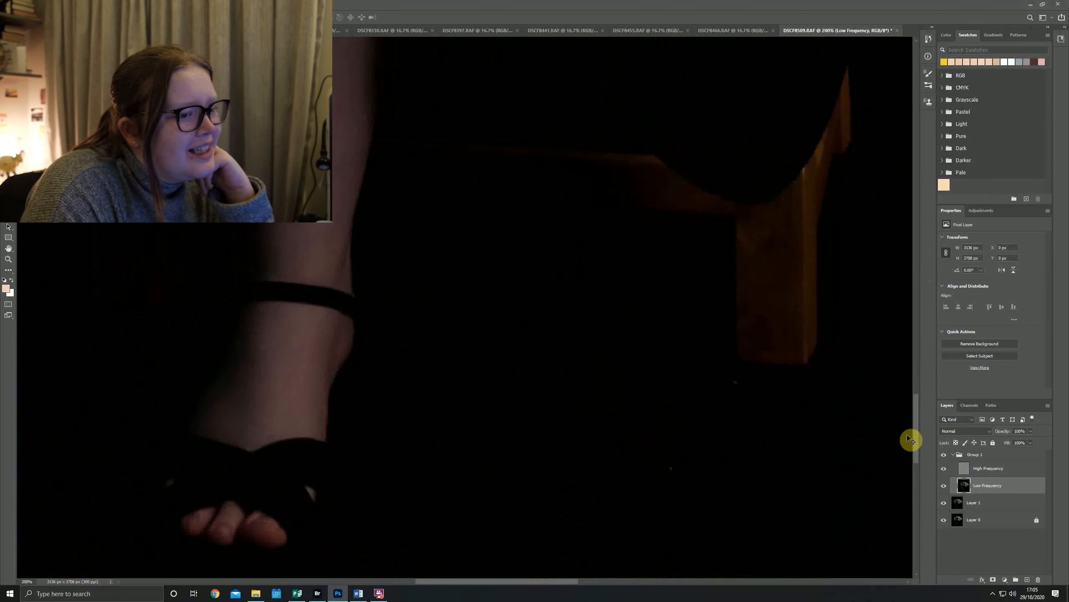
drag(915, 443, 911, 200)
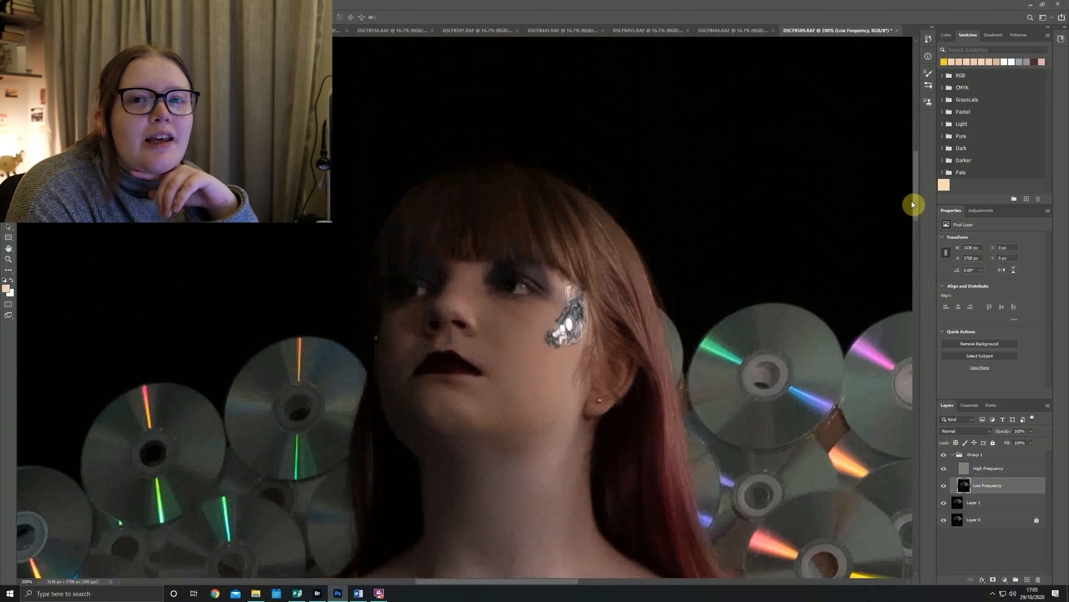
drag(911, 201, 911, 244)
key(ctrl+minus)
key(ctrl+minus)
key(ctrl+minus)
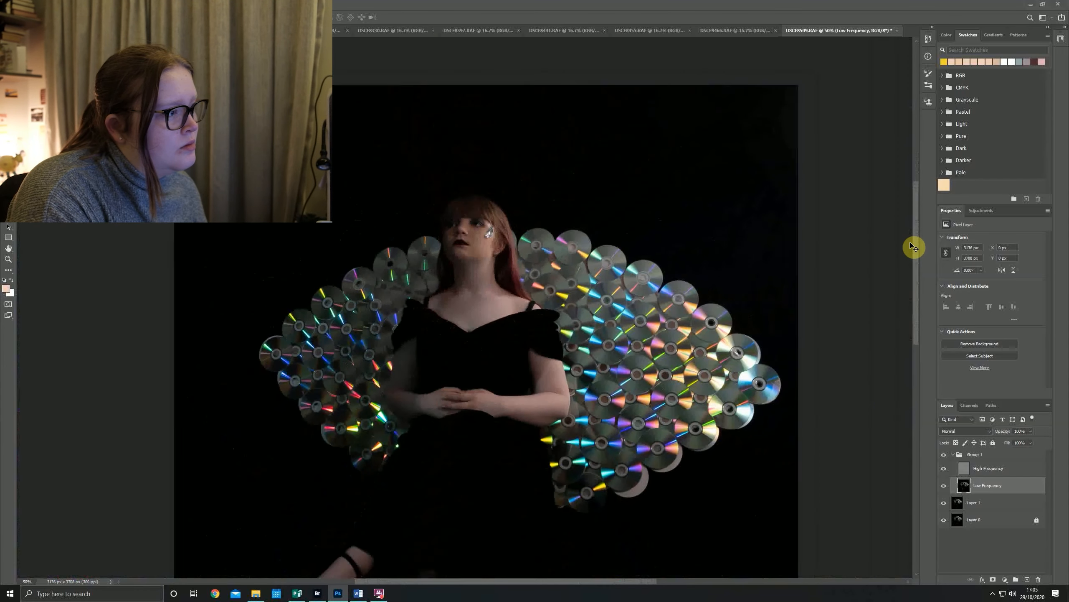
key(ctrl+minus)
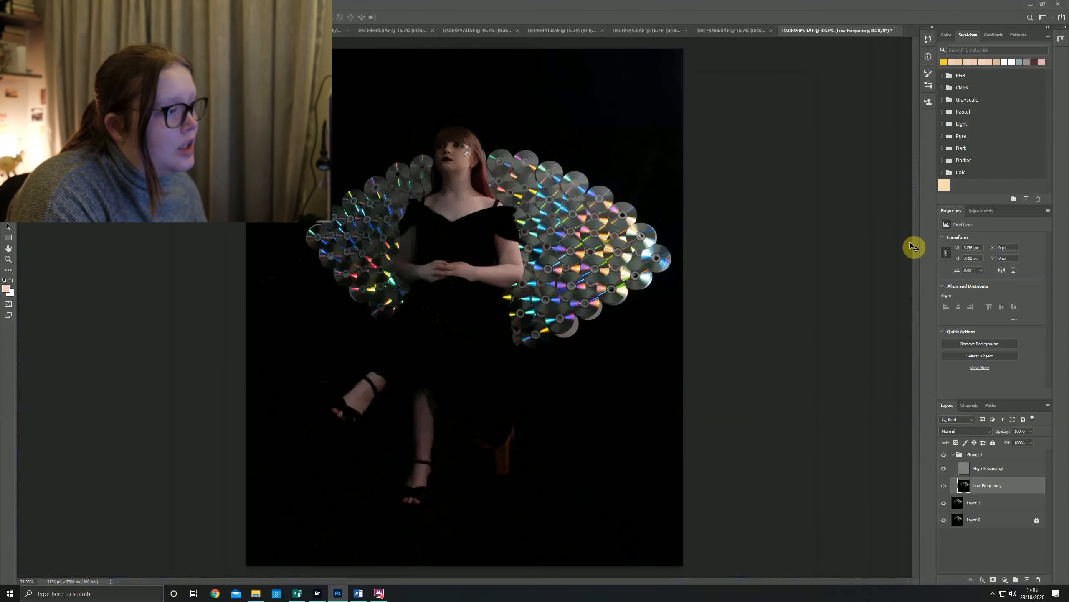
- Delete the group containing the High Frequency and Low Frequency layers
click(994, 458)
key(Delete)
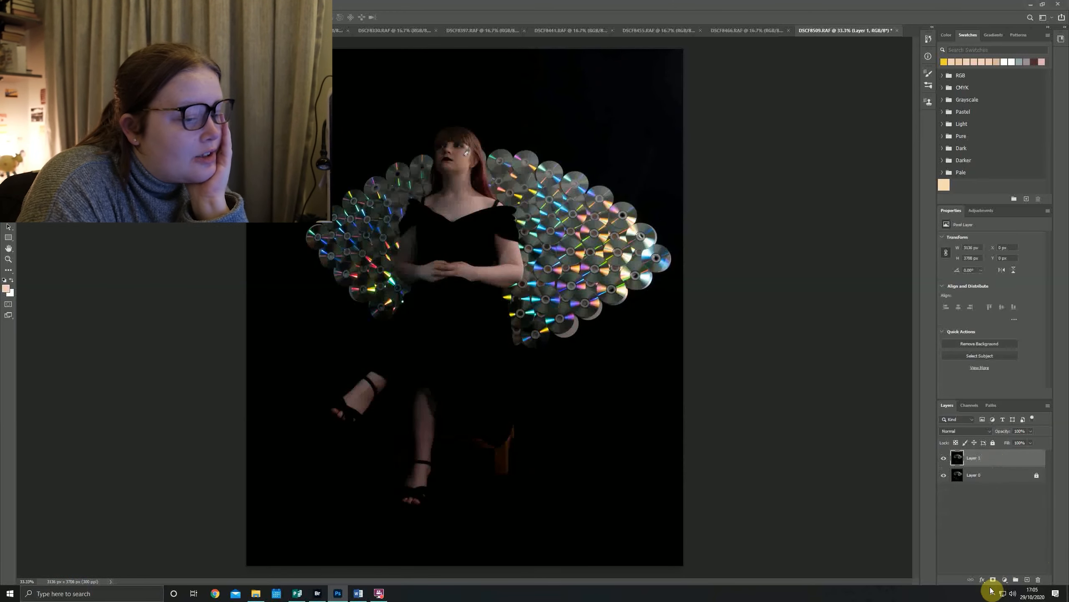
- Add a Brightness/Contrast adjustment layer above Layer 1 and a Vibrance adjustment layer on top of it
click(1006, 580)
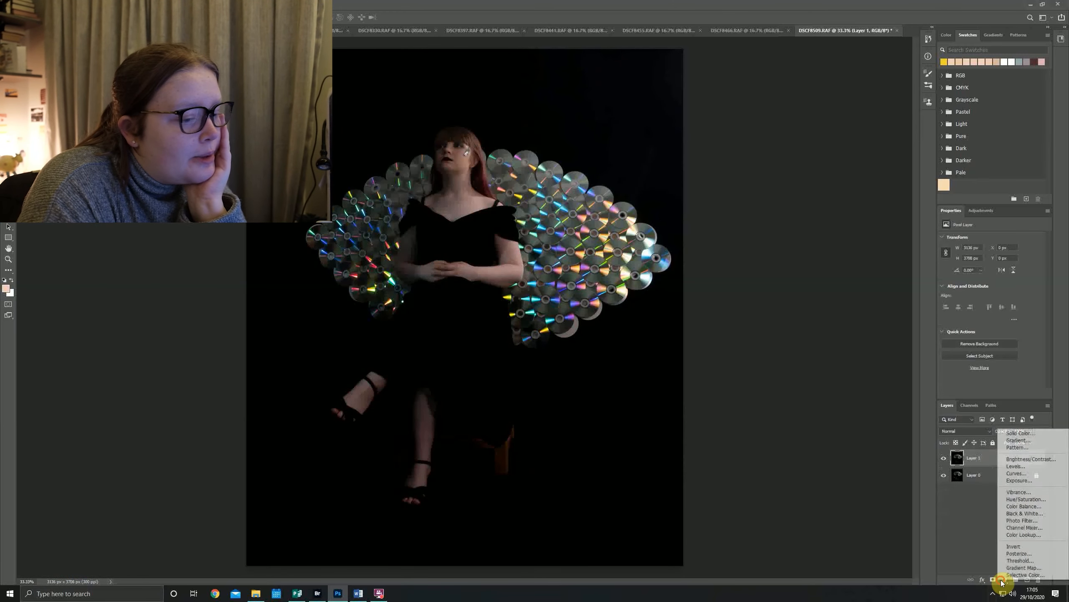
click(1036, 460)
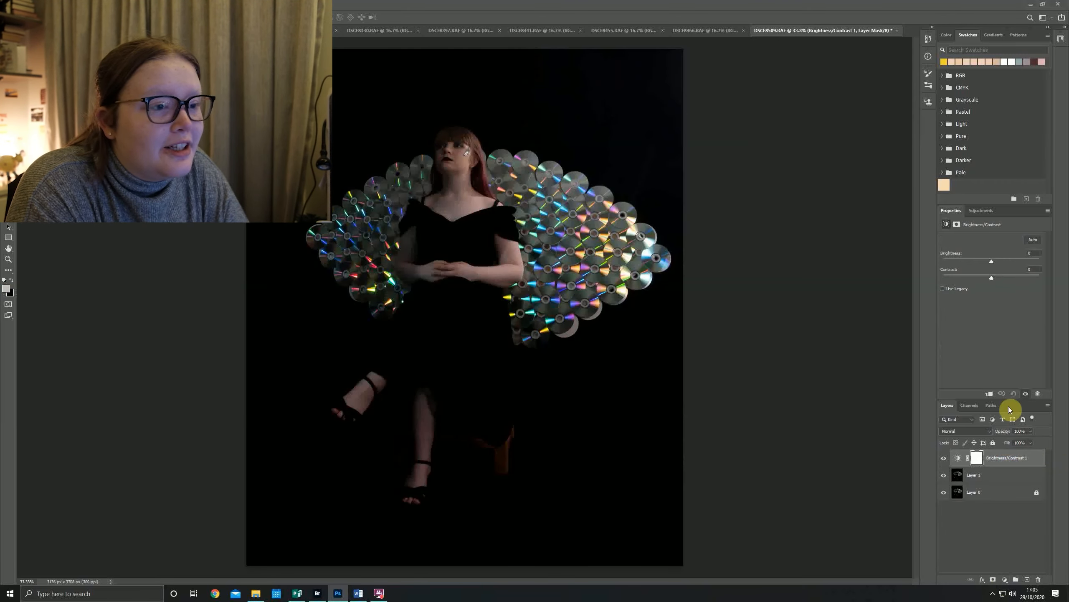
click(1005, 580)
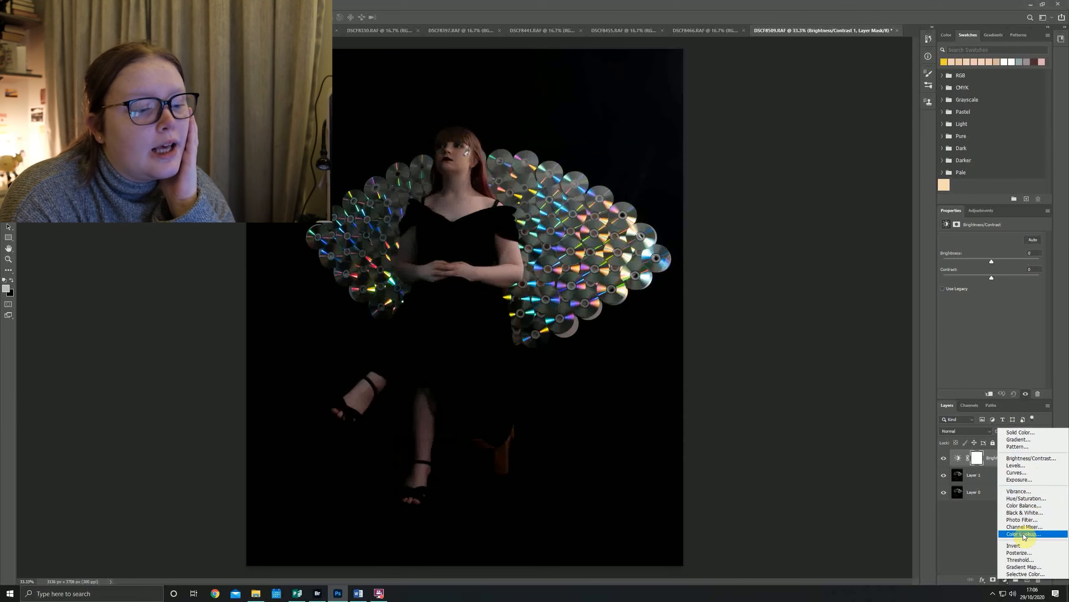
click(1019, 491)
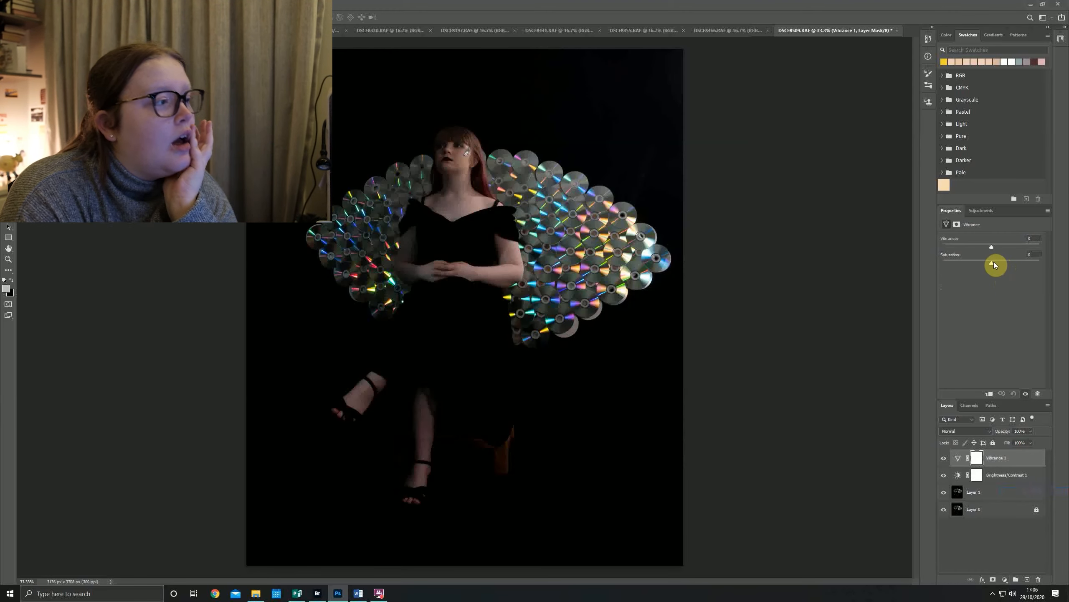
- Set the Vibrance adjustment layer's Saturation to +10
drag(991, 264, 1001, 265)
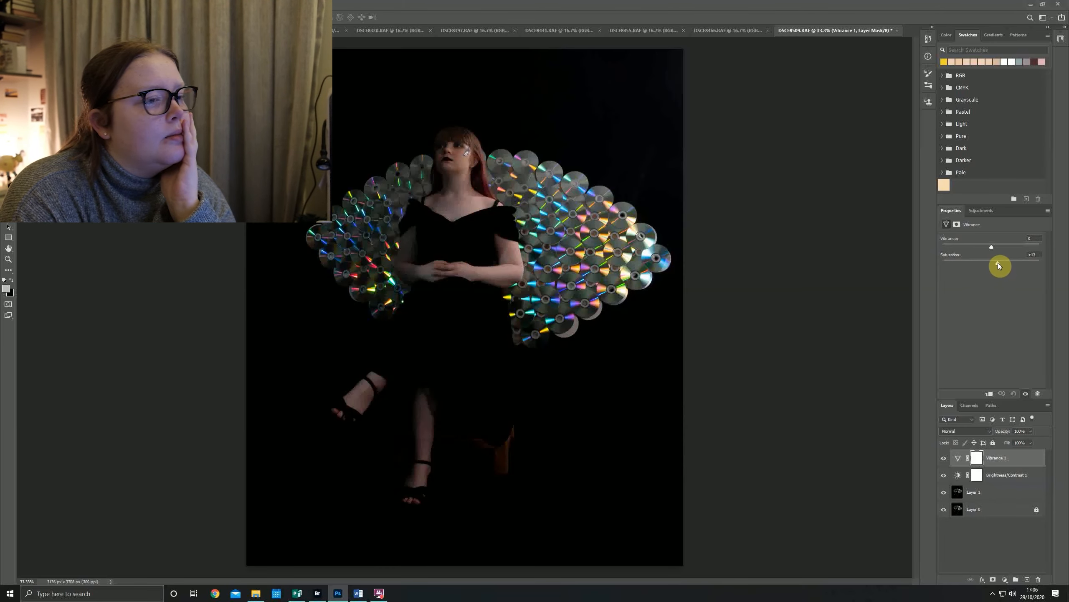
mouse_move(992, 263)
mouse_down()
mouse_move(978, 261)
mouse_move(1010, 263)
mouse_move(1022, 241)
mouse_move(997, 278)
mouse_up()
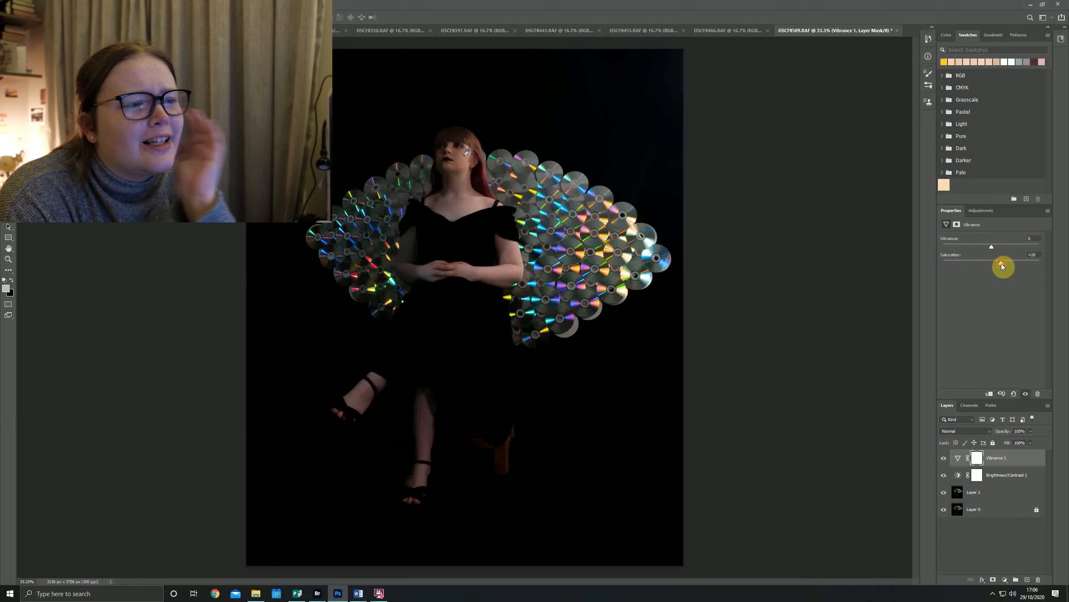
mouse_move(1001, 264)
mouse_down()
mouse_move(953, 262)
mouse_move(1001, 265)
mouse_up()
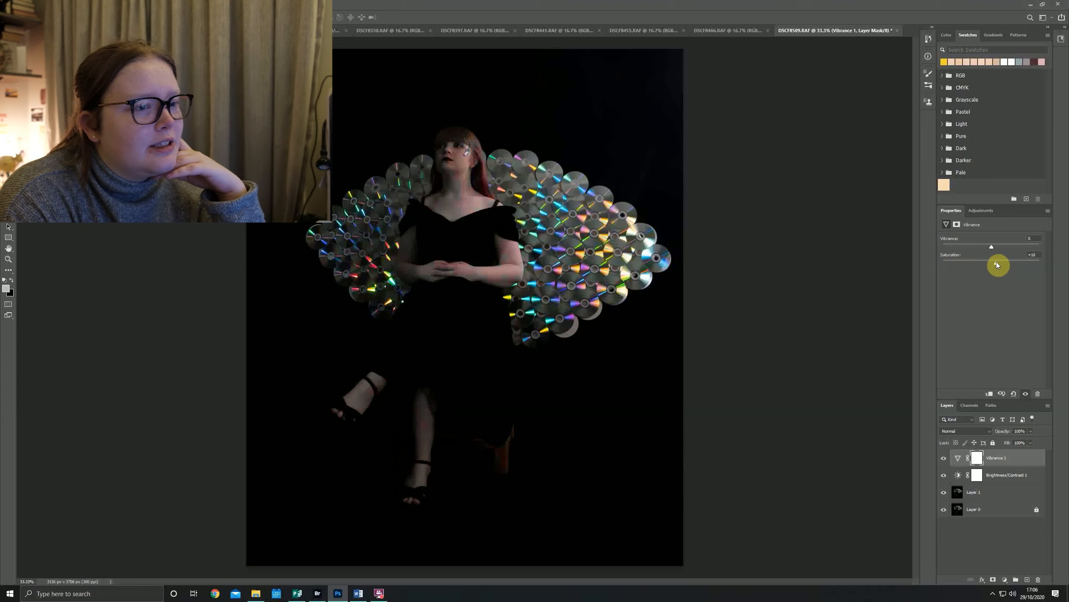
- Try different Vibrance amounts on the Vibrance adjustment layer and settle on +10
drag(1002, 248, 998, 247)
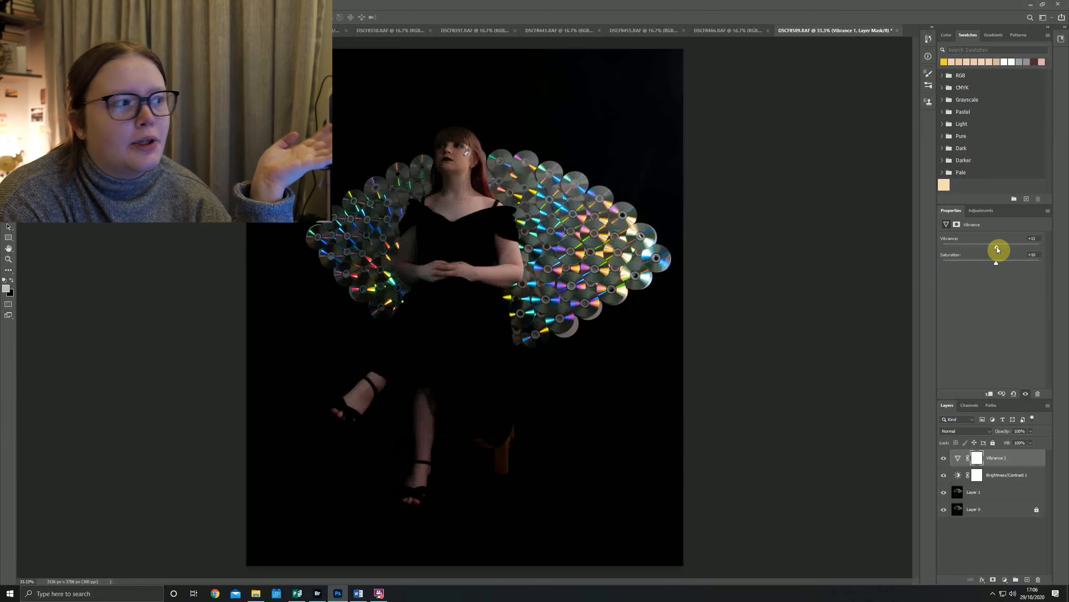
drag(996, 246, 990, 247)
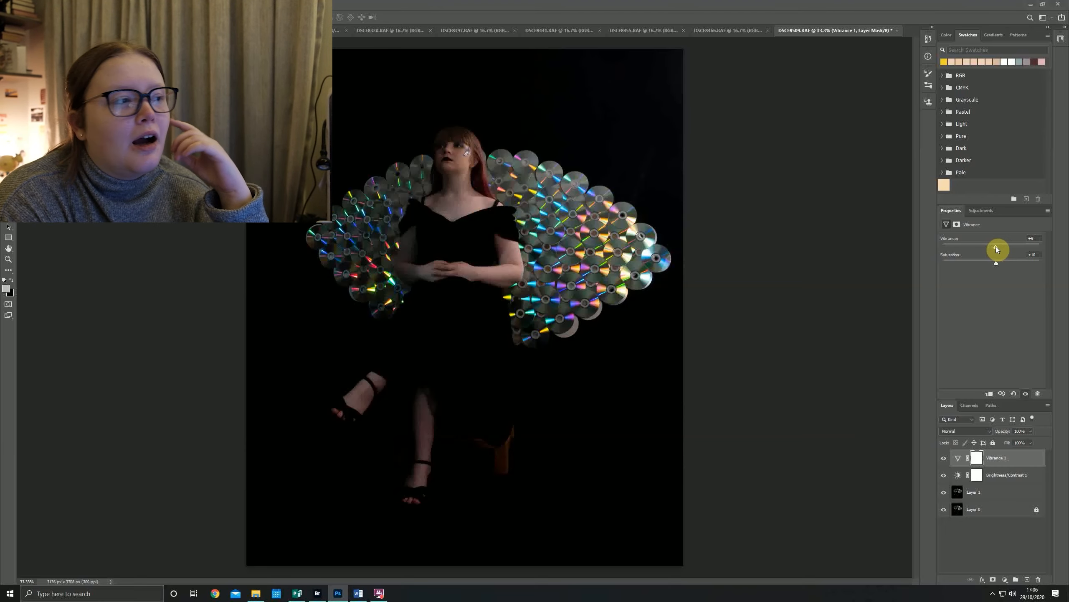
mouse_move(995, 246)
mouse_down()
mouse_move(1005, 251)
mouse_move(992, 249)
mouse_up()
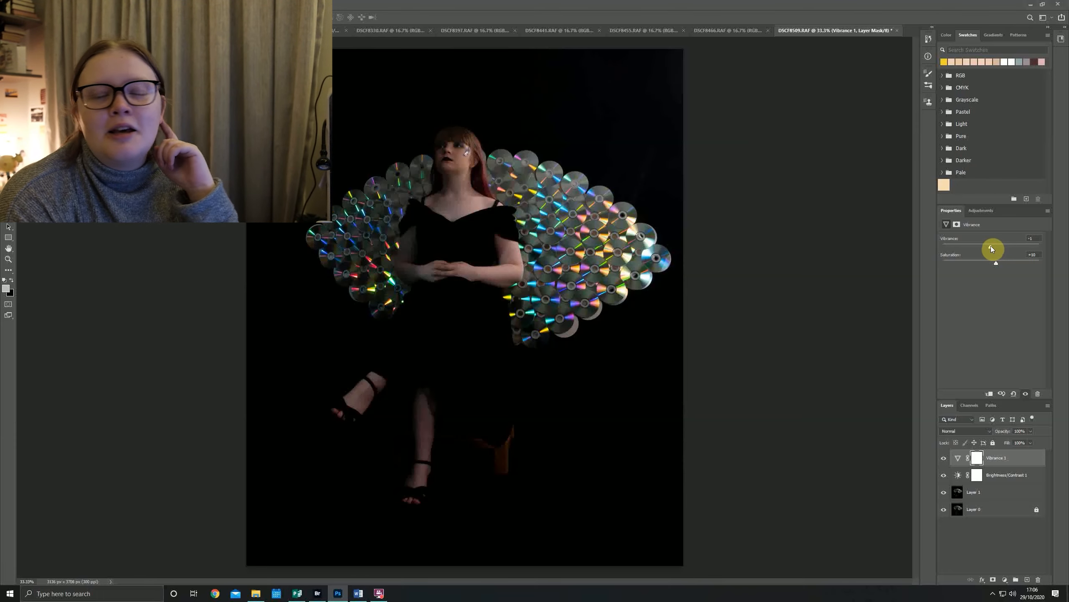
drag(992, 247, 994, 246)
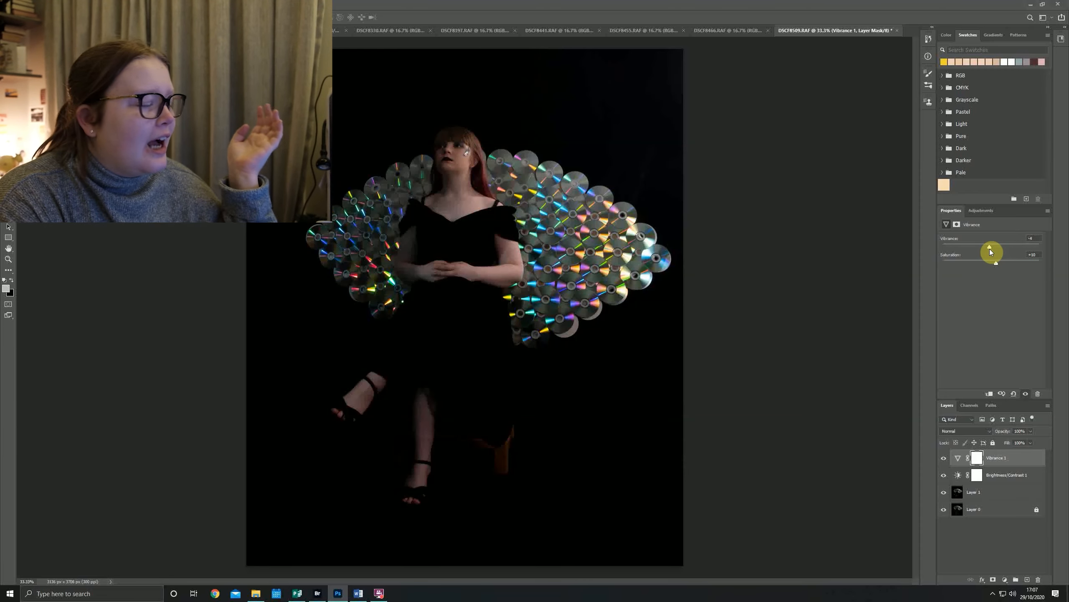
drag(991, 250, 996, 249)
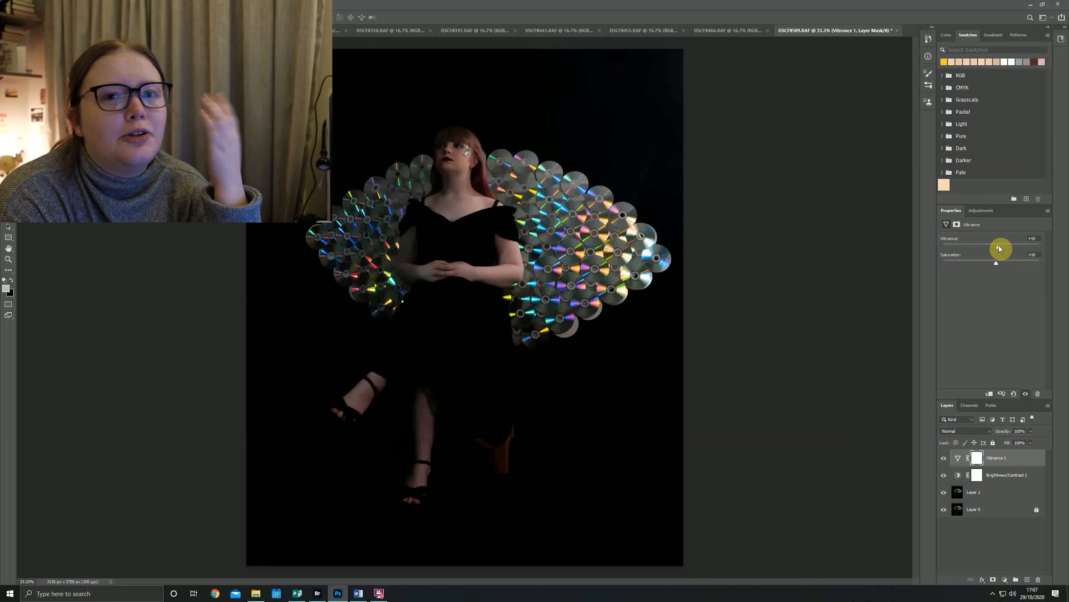
drag(1000, 247, 1002, 247)
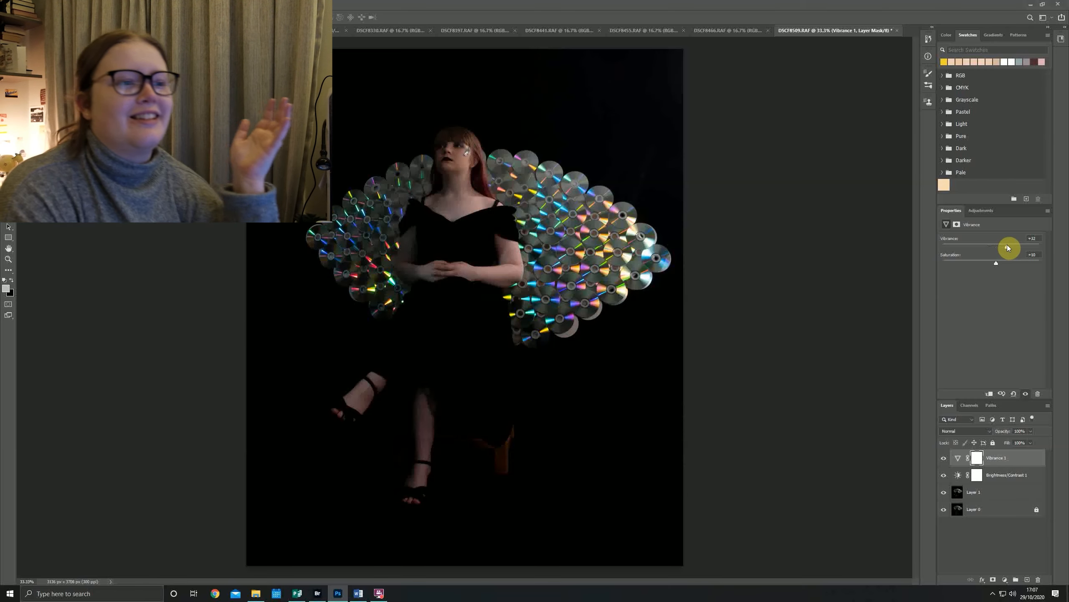
drag(1009, 246, 999, 247)
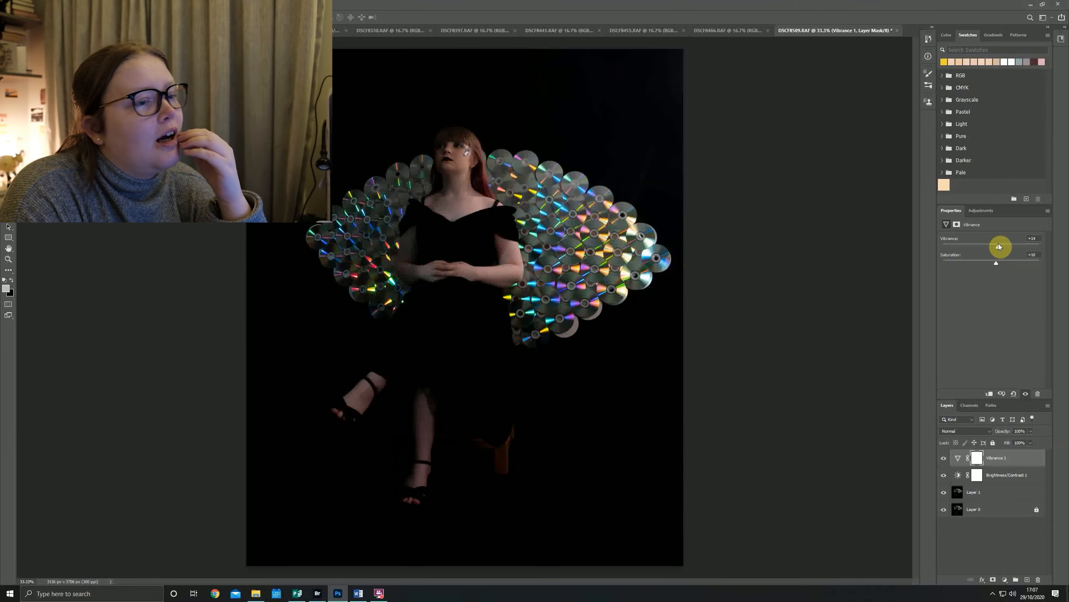
- Compare the image with and without the Vibrance adjustment by toggling that layer's visibility
click(944, 458)
click(944, 458)
click(944, 457)
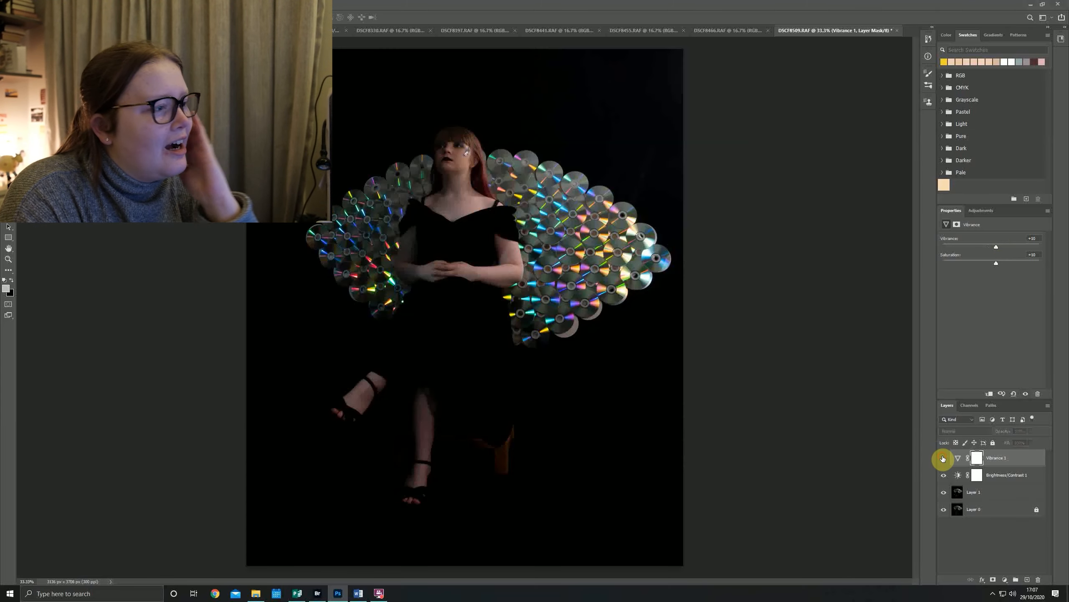
click(943, 457)
click(943, 458)
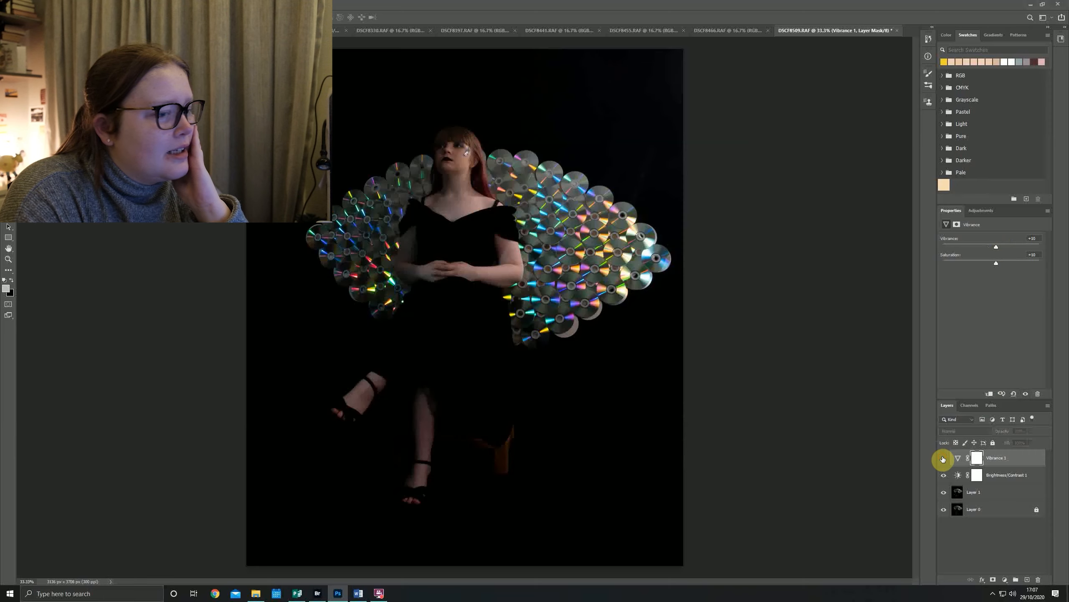
click(943, 458)
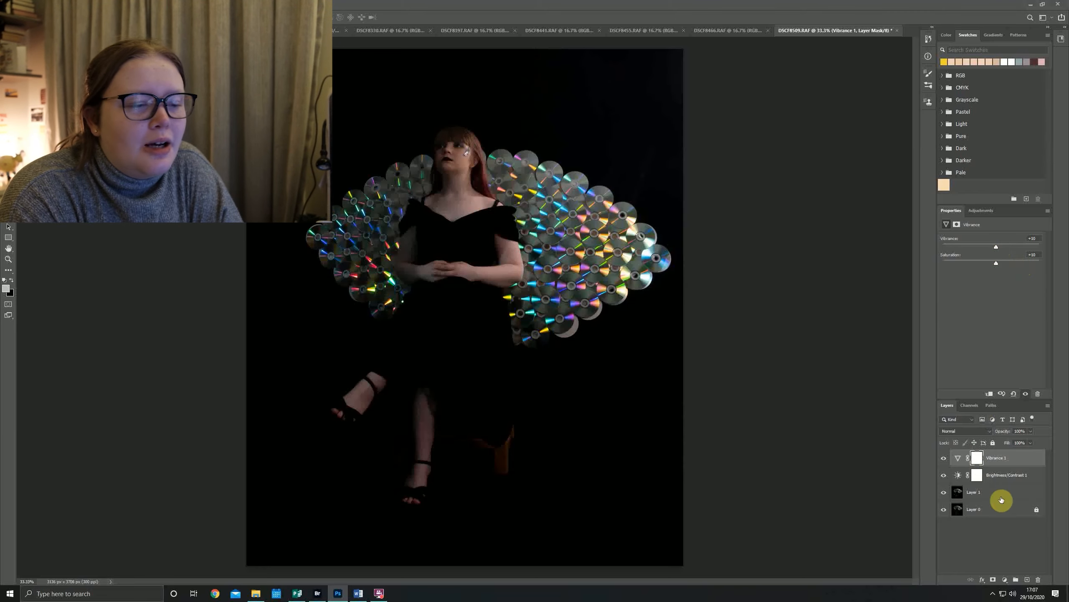
- Set the Contrast of the Brightness/Contrast adjustment layer to 14
click(987, 474)
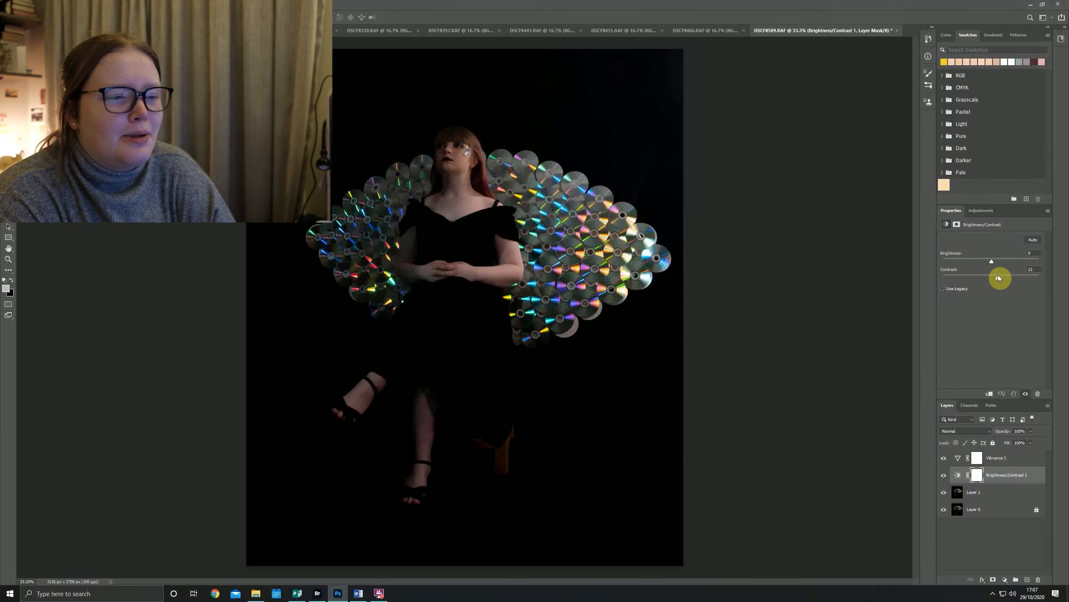
drag(1001, 274, 1000, 273)
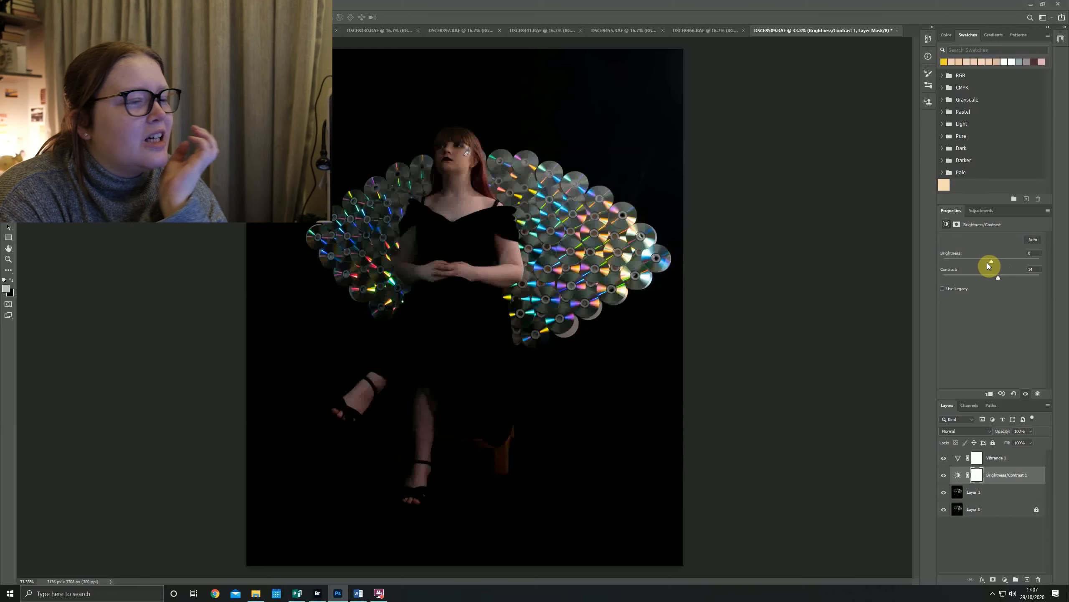
- Set the Brightness of the Brightness/Contrast adjustment layer to about 10
drag(992, 262, 990, 262)
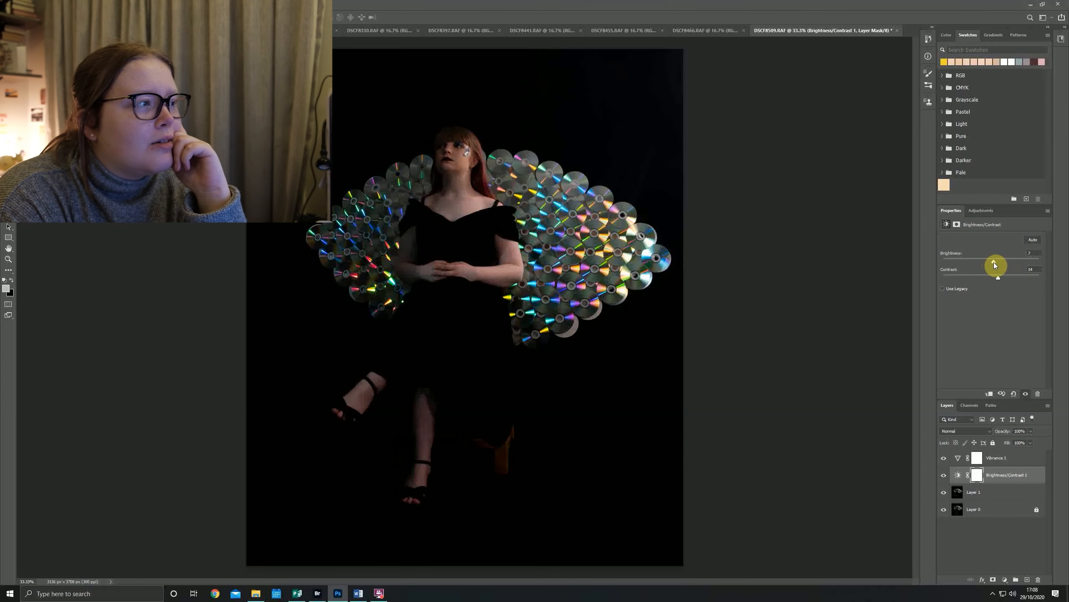
mouse_move(995, 264)
mouse_down()
mouse_move(1011, 258)
mouse_move(997, 259)
mouse_up()
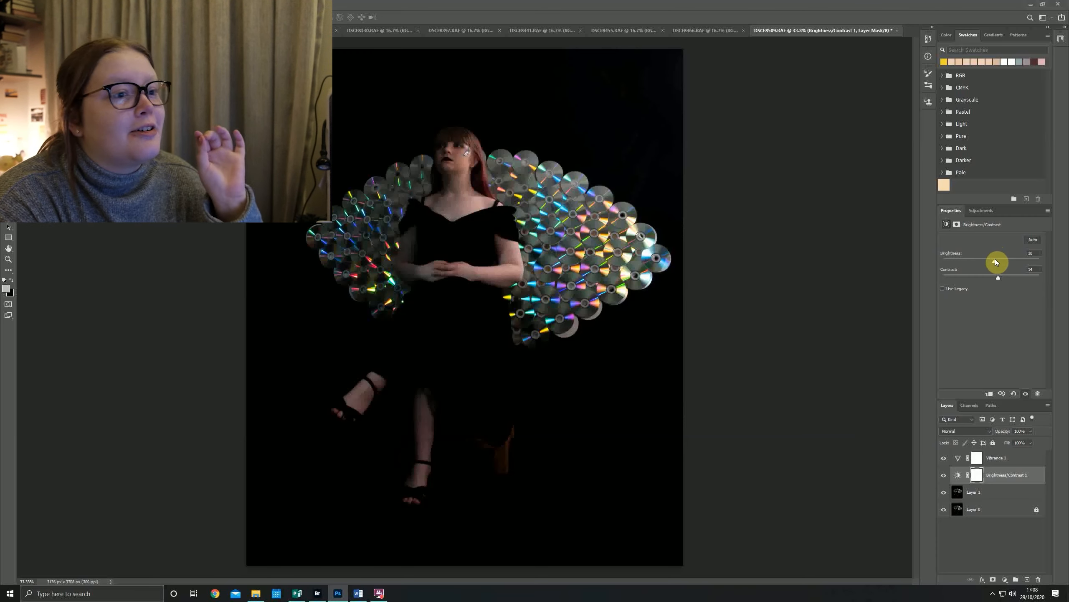
mouse_move(996, 261)
mouse_down()
mouse_move(1032, 262)
mouse_move(984, 260)
mouse_move(996, 262)
mouse_up()
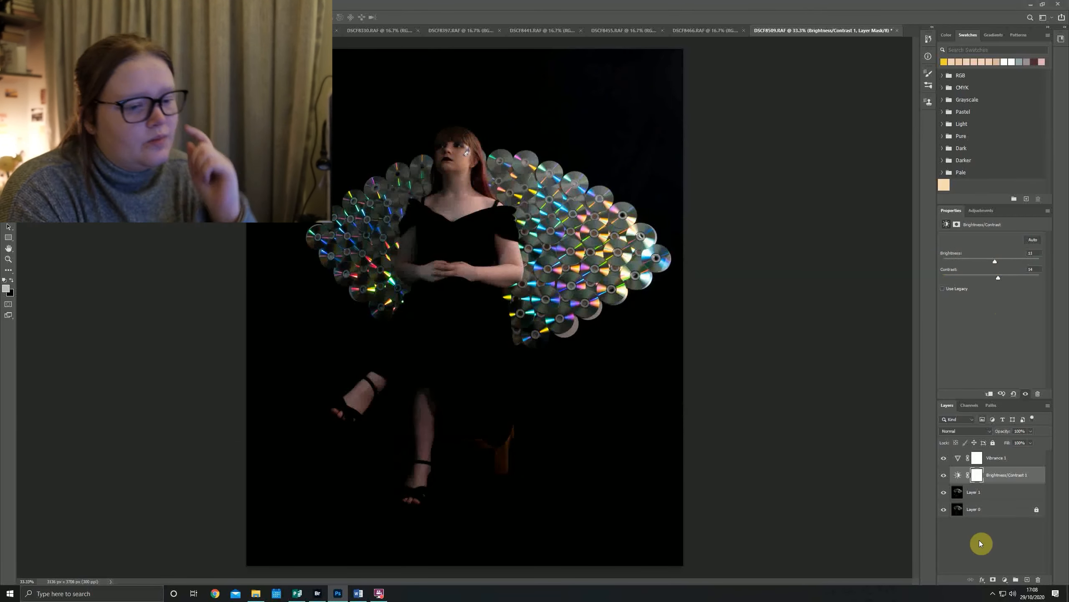
- Add a Selective Color adjustment layer above the Vibrance layer and set the Neutrals' Cyan to +15%
click(1004, 459)
click(1004, 579)
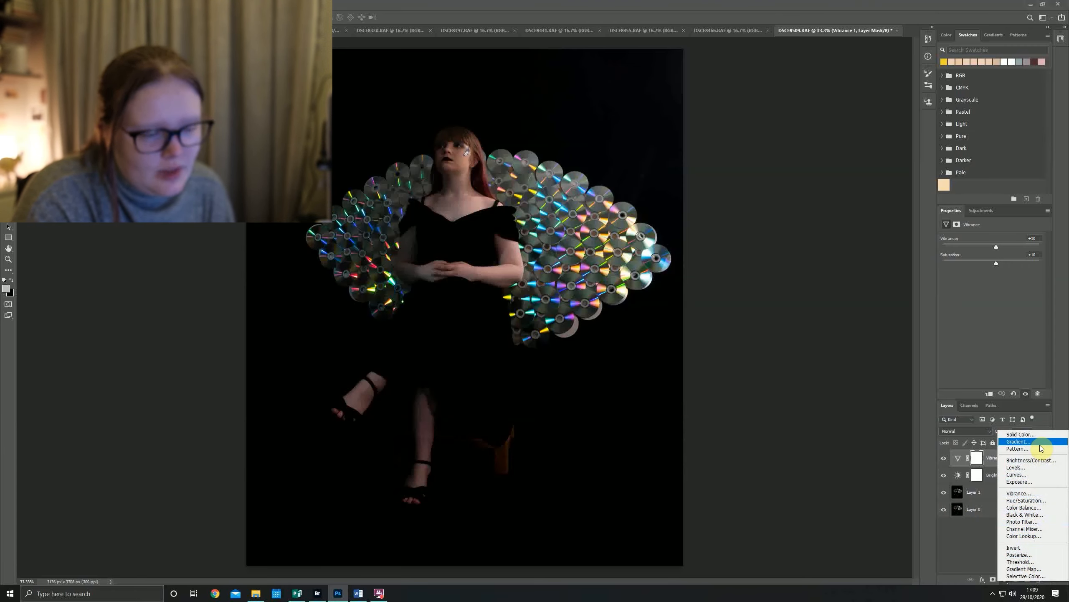
click(1021, 576)
mouse_move(991, 265)
mouse_down()
mouse_move(980, 266)
mouse_move(1016, 267)
mouse_move(998, 266)
mouse_up()
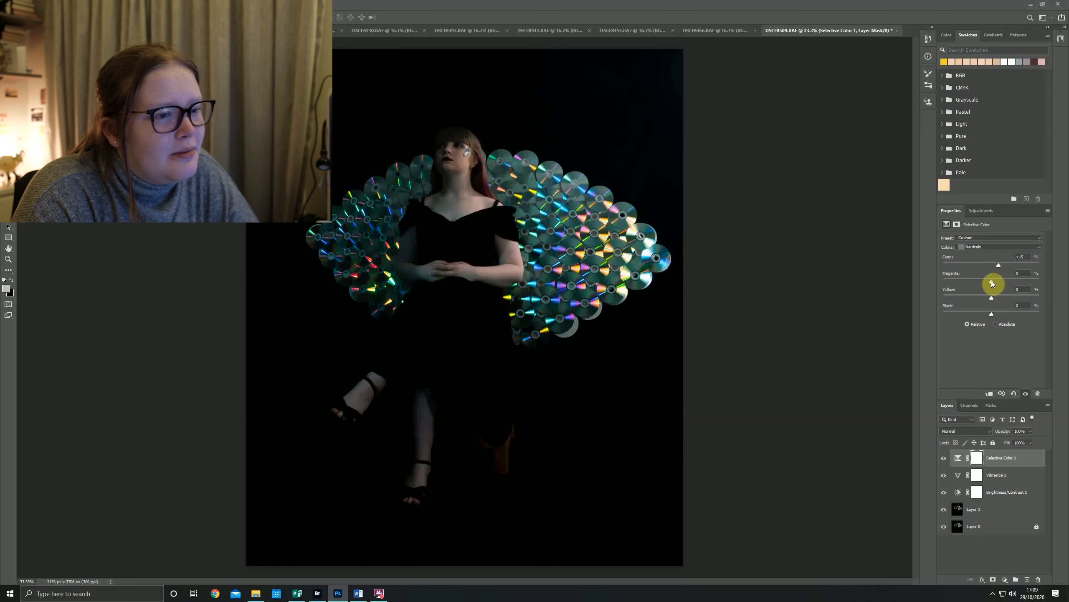
- Try different Magenta and Yellow amounts for the Neutrals and return both to 0%
drag(993, 282, 988, 284)
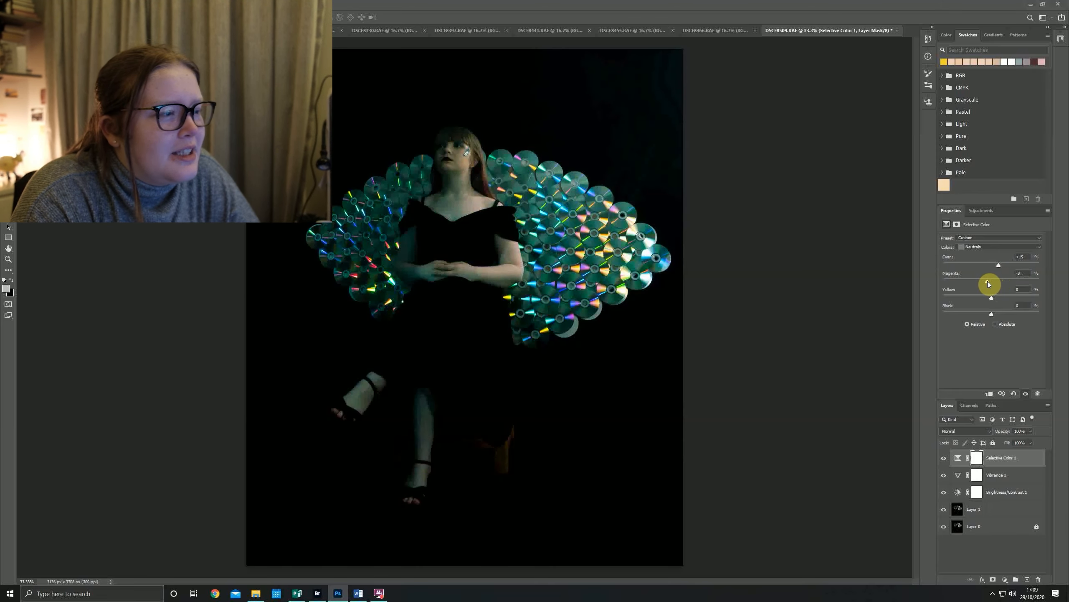
drag(988, 285, 992, 285)
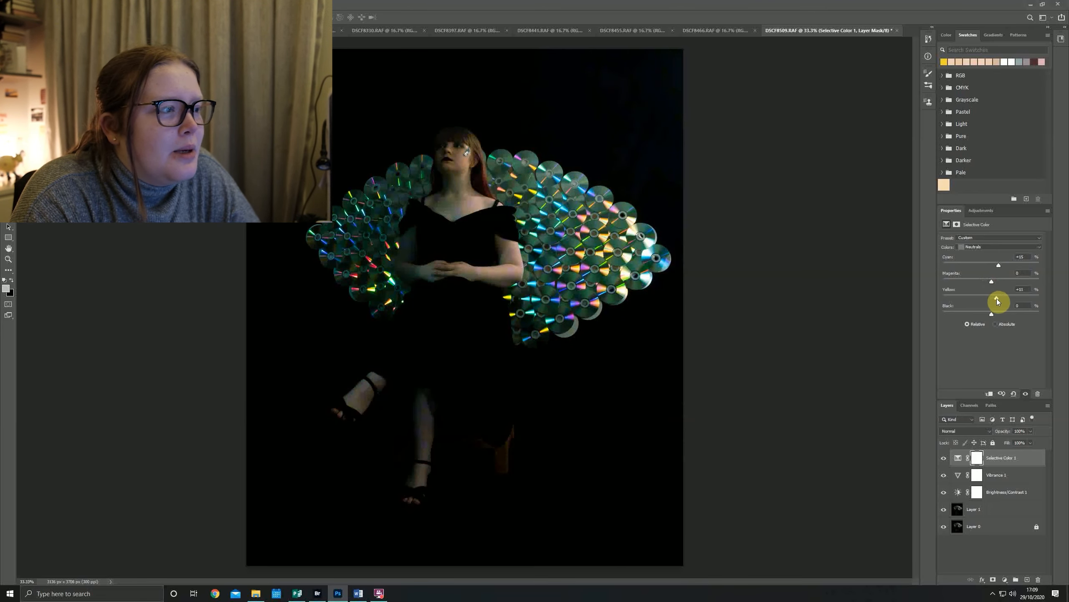
drag(997, 298, 993, 298)
click(1020, 289)
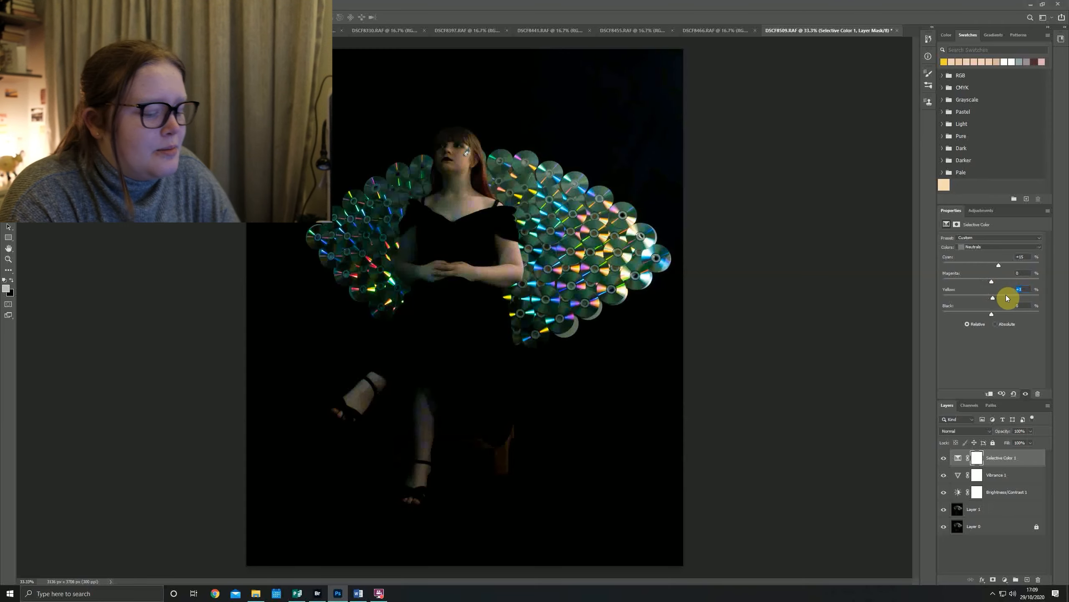
text(0)
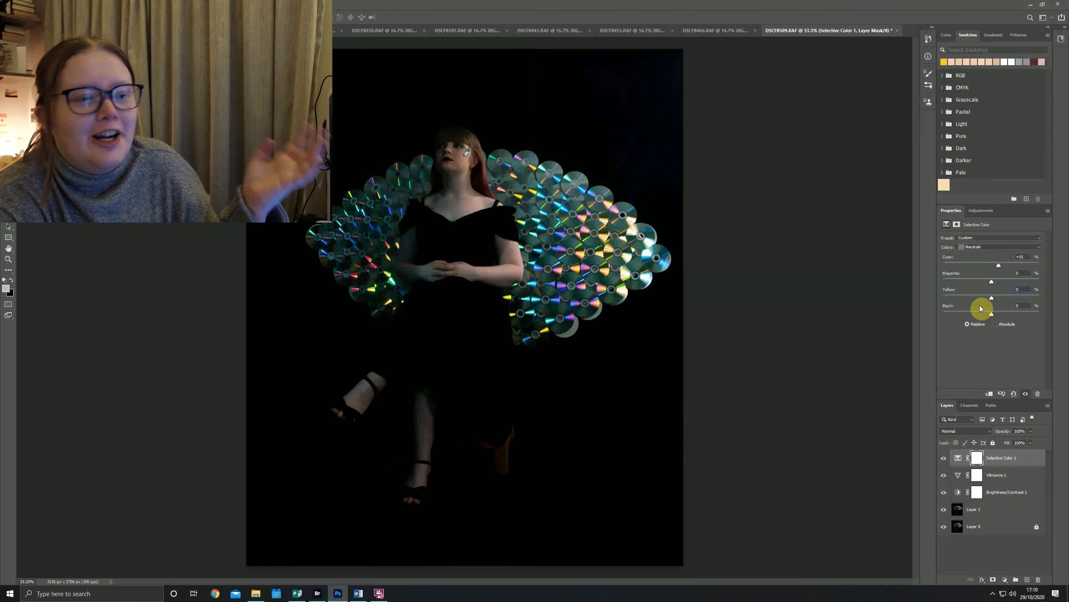
- Set the Selective Color Neutrals to Cyan +20% and Black -10%
mouse_move(992, 314)
mouse_down()
mouse_move(1002, 314)
mouse_move(985, 313)
mouse_up()
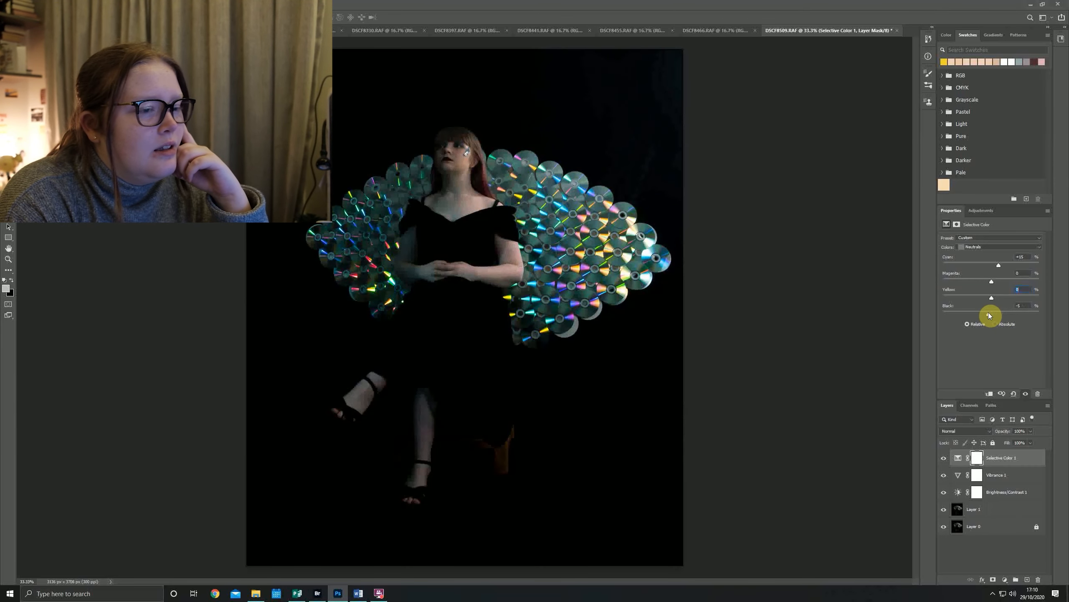
drag(984, 312, 984, 311)
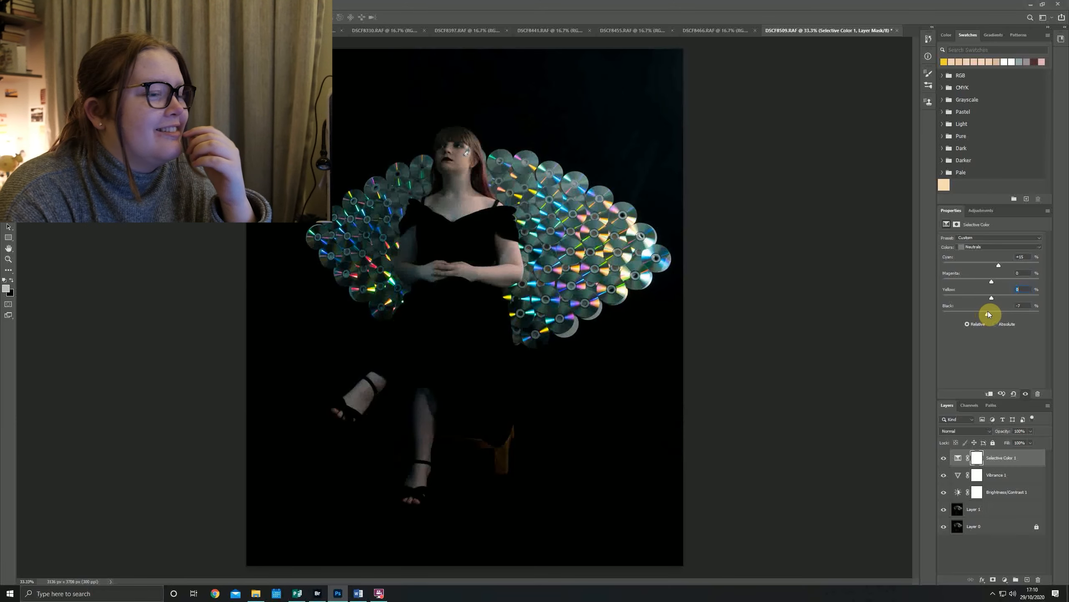
drag(999, 265, 1001, 265)
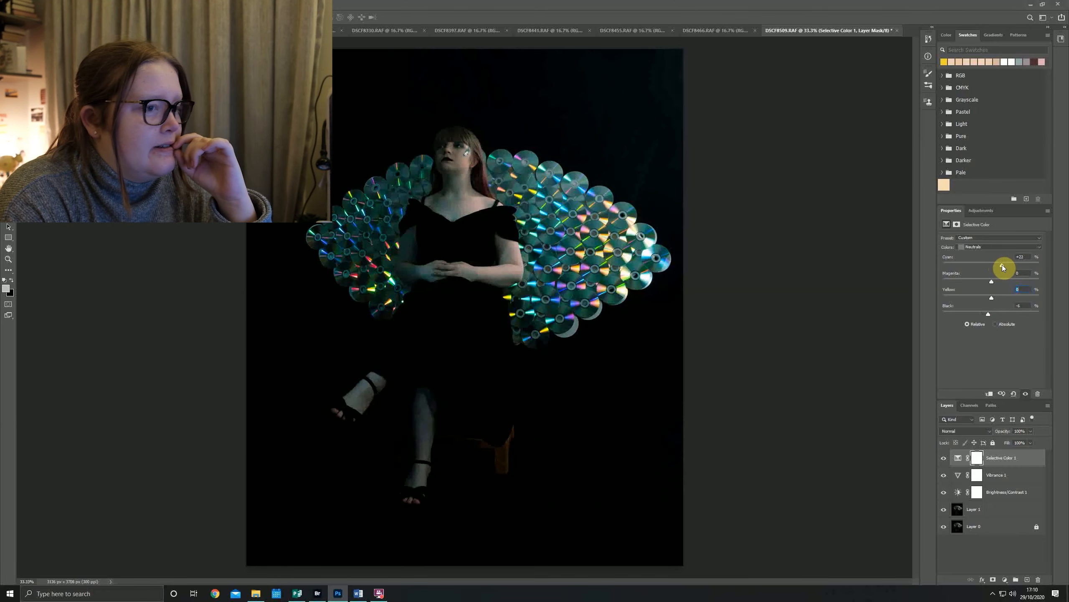
drag(990, 315, 987, 311)
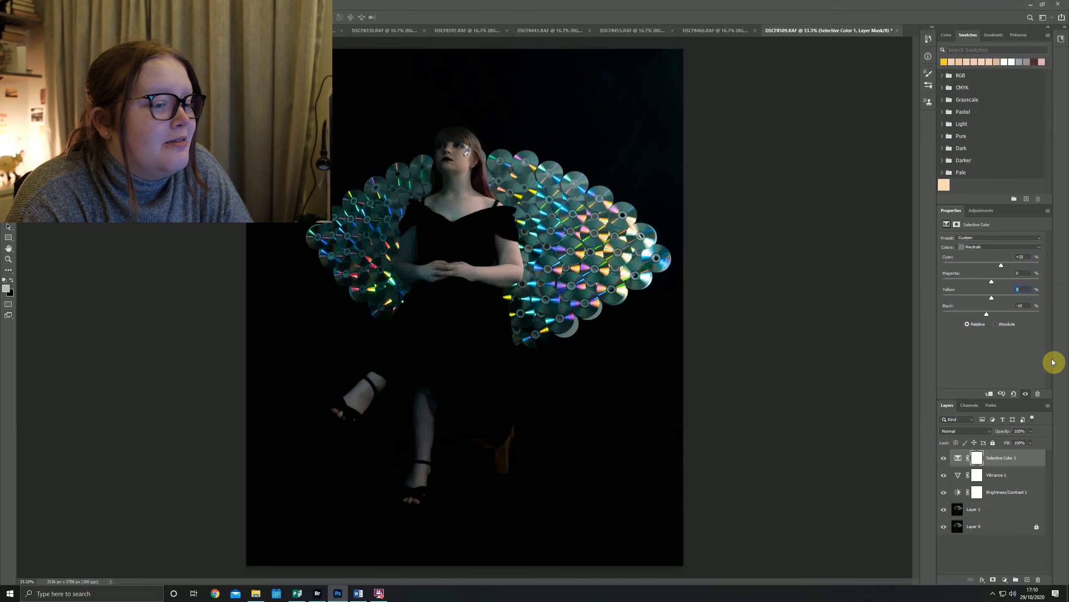
- Try Cyan, Magenta, Yellow and Black shifts on the Selective Color Whites and return them all to 0%
click(991, 248)
click(986, 290)
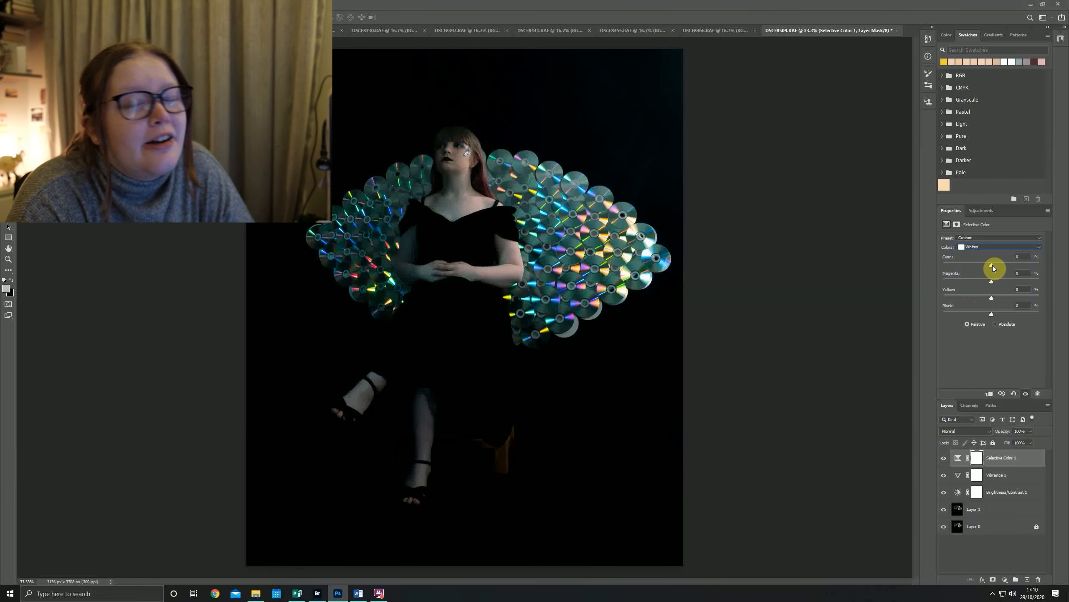
mouse_move(994, 267)
mouse_down()
mouse_move(974, 267)
mouse_move(1009, 263)
mouse_move(969, 266)
mouse_move(1006, 262)
mouse_up()
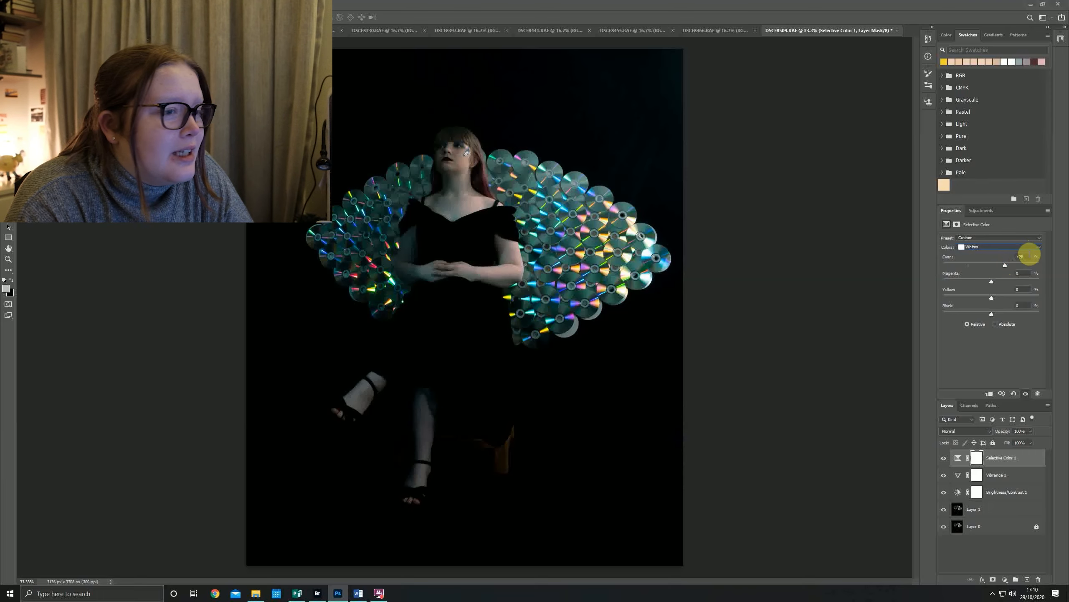
click(1028, 254)
double_click(1028, 256)
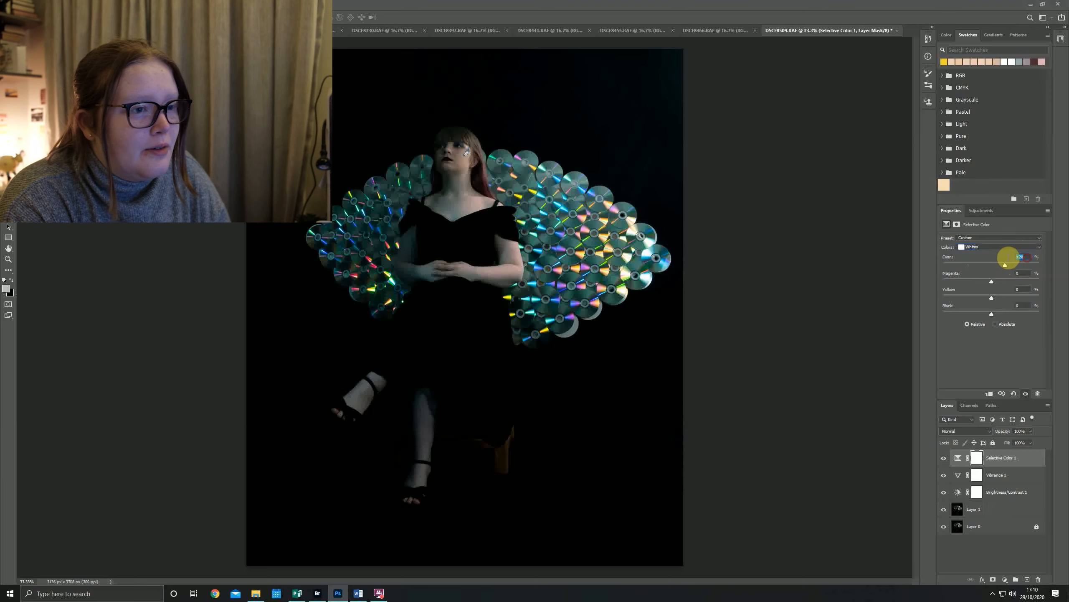
text(0)
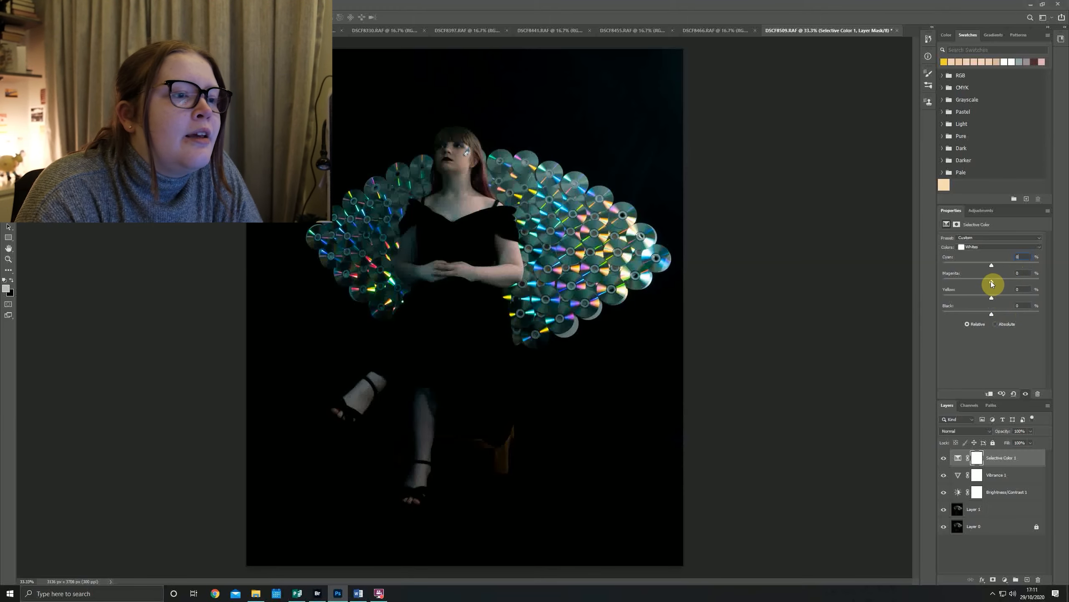
mouse_move(993, 282)
mouse_down()
mouse_move(1022, 286)
mouse_move(976, 291)
mouse_move(1010, 289)
mouse_move(964, 285)
mouse_move(1012, 285)
mouse_move(964, 280)
mouse_move(1026, 279)
mouse_move(971, 276)
mouse_move(1017, 299)
mouse_move(950, 300)
mouse_move(1022, 299)
mouse_move(980, 297)
mouse_move(992, 298)
mouse_up()
click(1026, 272)
text(0)
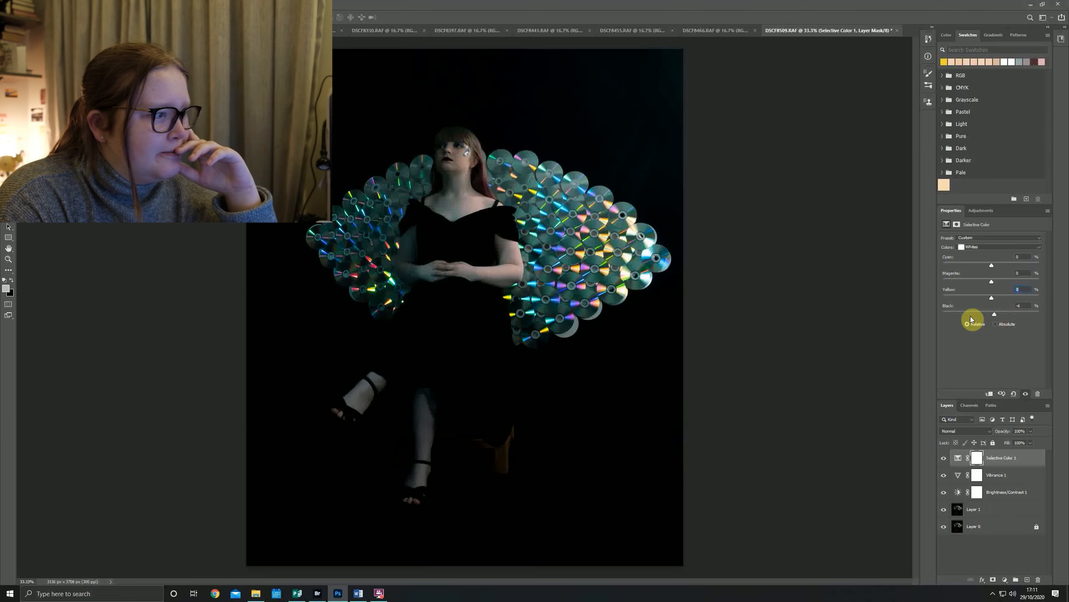
mouse_move(971, 320)
mouse_down()
mouse_move(961, 315)
mouse_move(1064, 327)
mouse_move(1018, 304)
mouse_move(990, 314)
mouse_up()
- Set the Selective Color Blacks to Cyan +6% and Black about +2%, with Magenta and Yellow at 0%
click(976, 247)
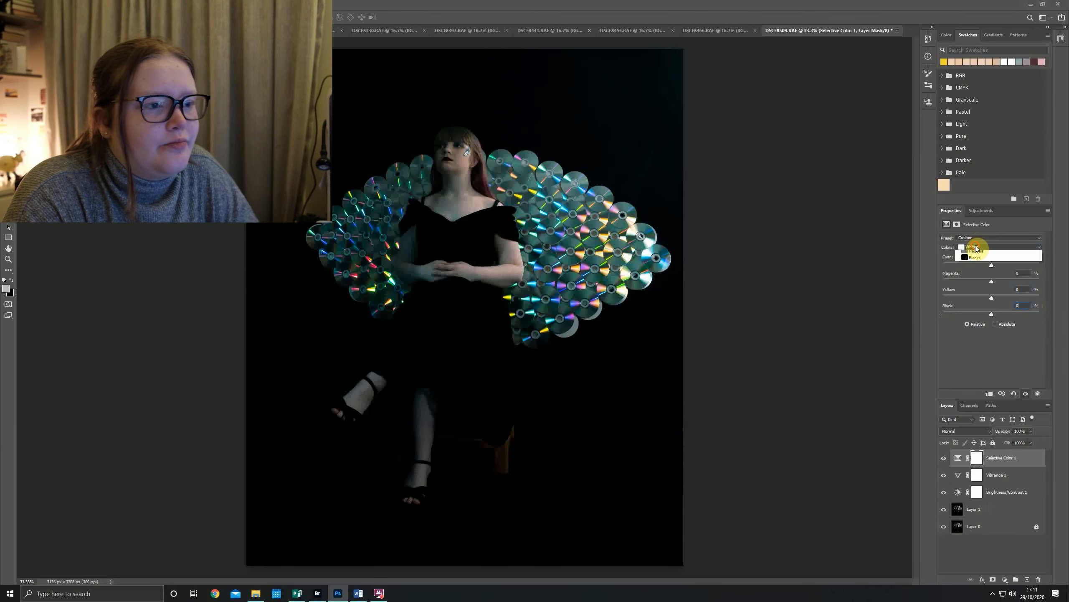
click(976, 305)
mouse_move(992, 264)
mouse_down()
mouse_move(1027, 268)
mouse_move(950, 268)
mouse_move(985, 267)
mouse_up()
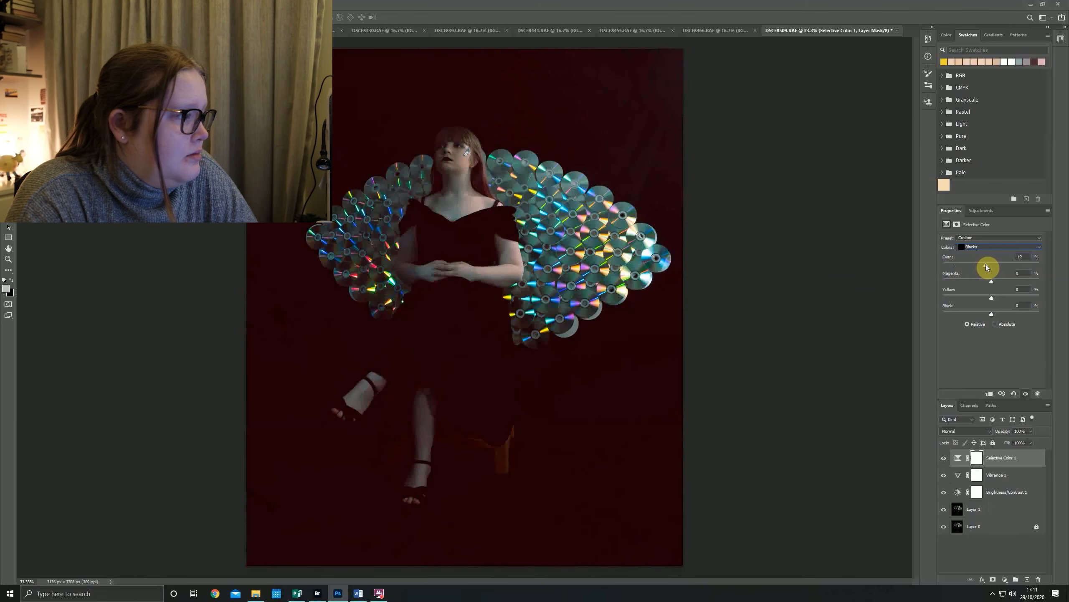
mouse_move(986, 266)
mouse_down()
mouse_move(1062, 270)
mouse_move(986, 267)
mouse_move(1000, 266)
mouse_up()
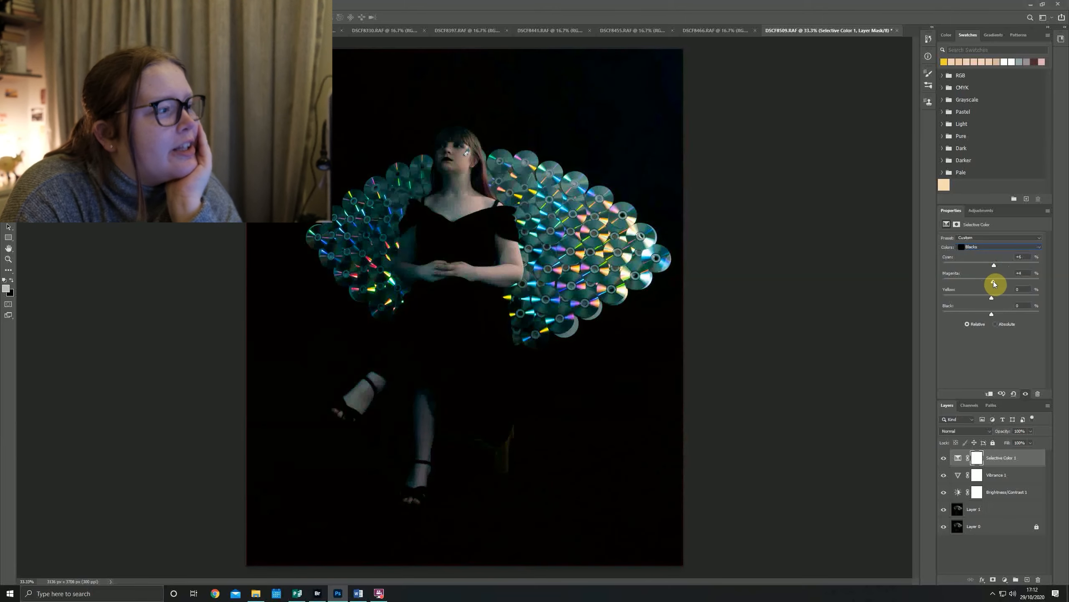
drag(993, 283, 995, 281)
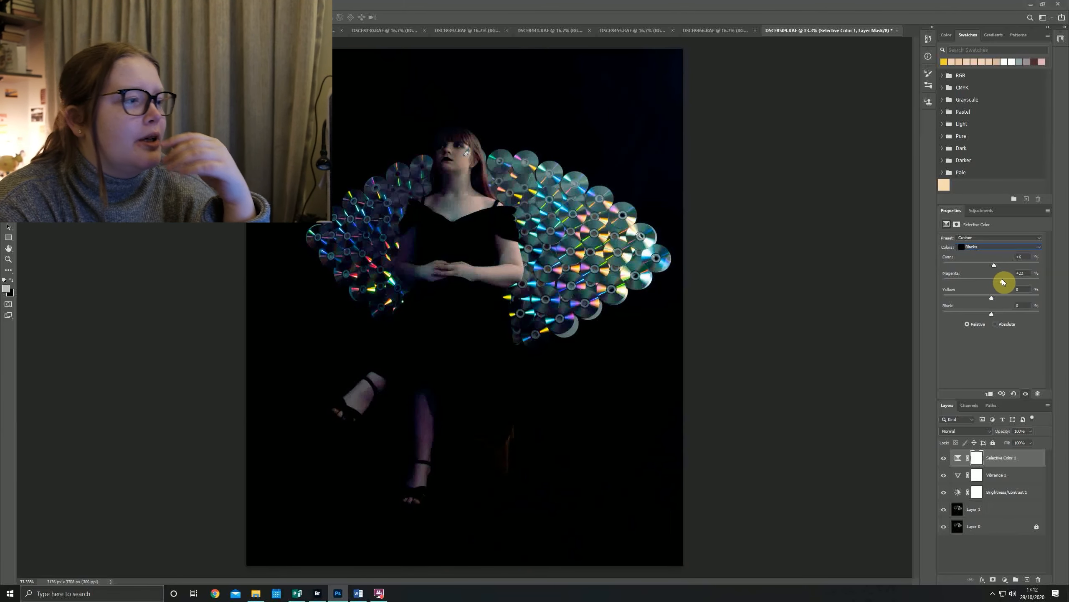
drag(996, 281, 995, 313)
text(0)
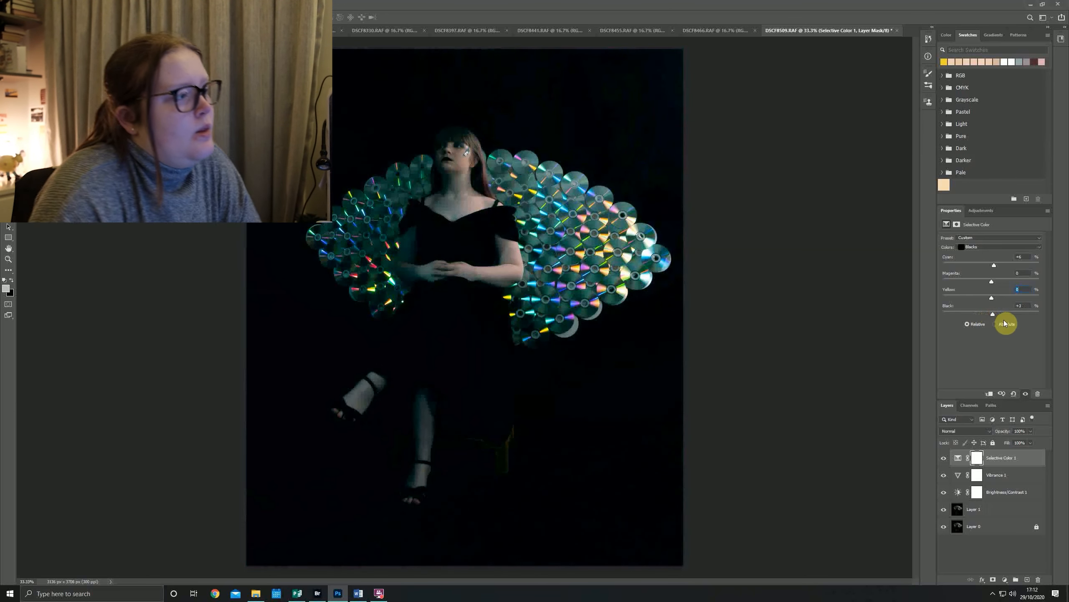
click(994, 248)
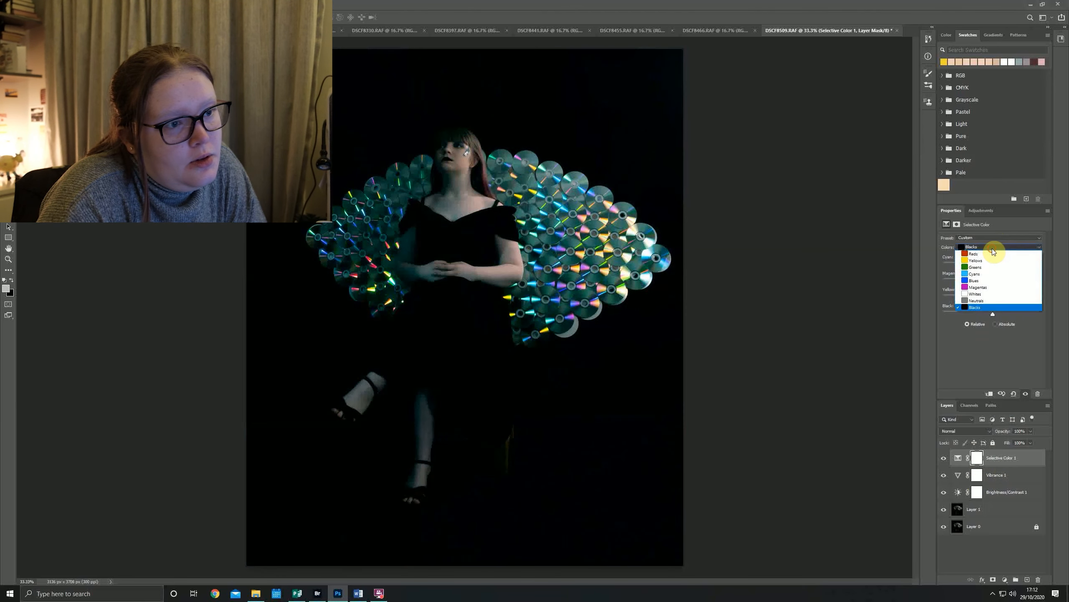
click(990, 247)
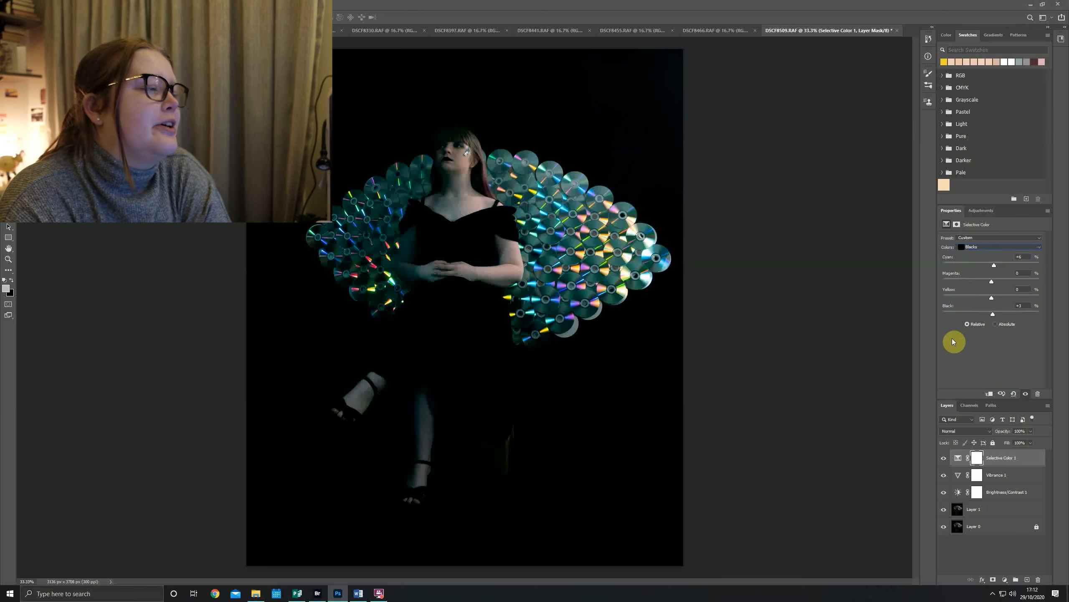
- Add a Photo Filter adjustment layer on top with a bright cyan custom colour and a density of 19%
click(1006, 581)
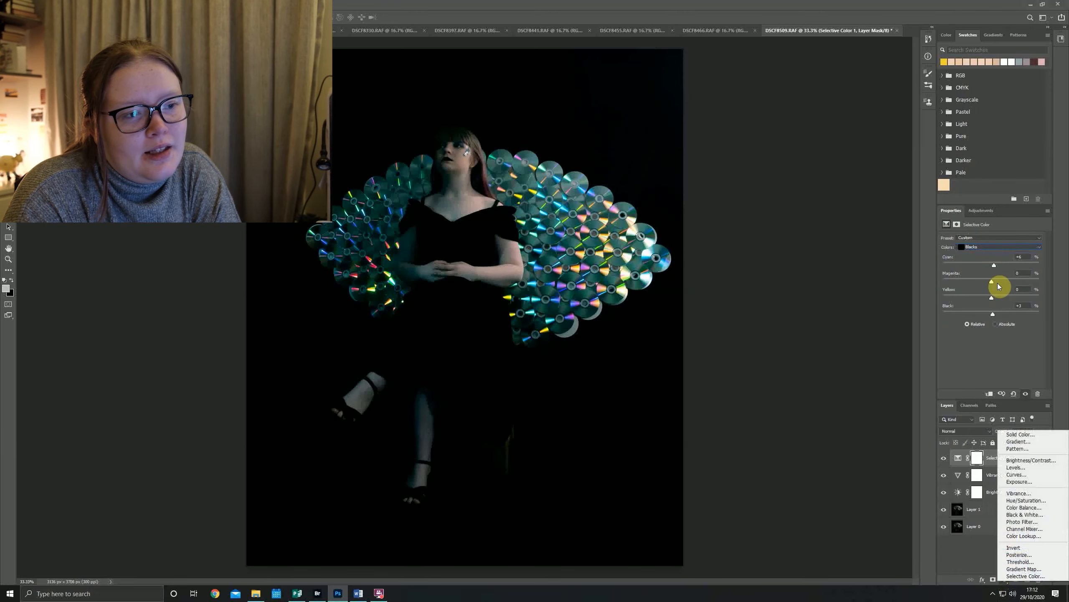
click(996, 361)
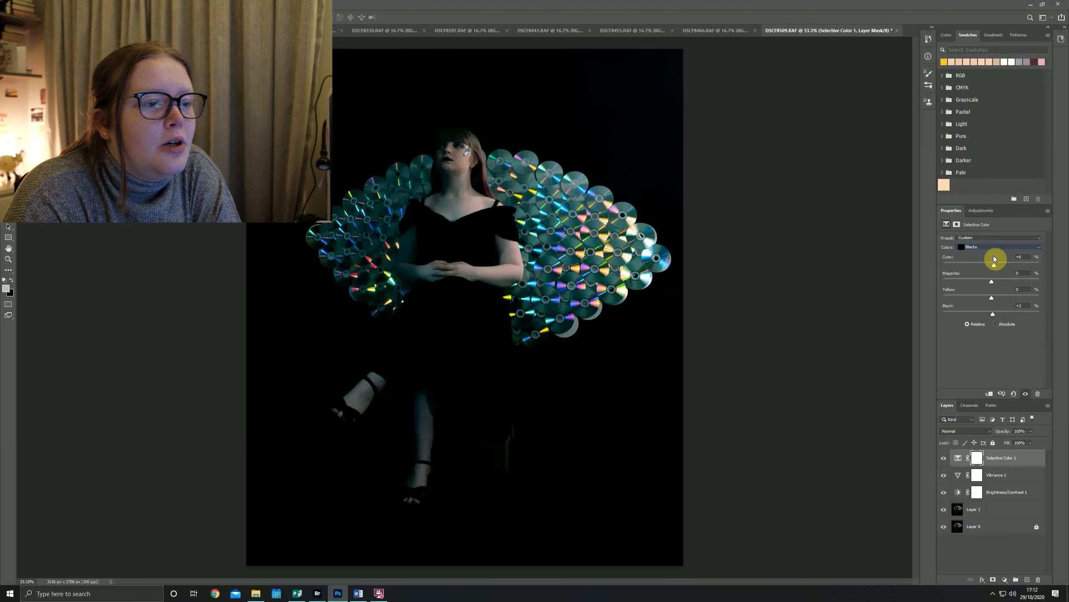
click(1006, 581)
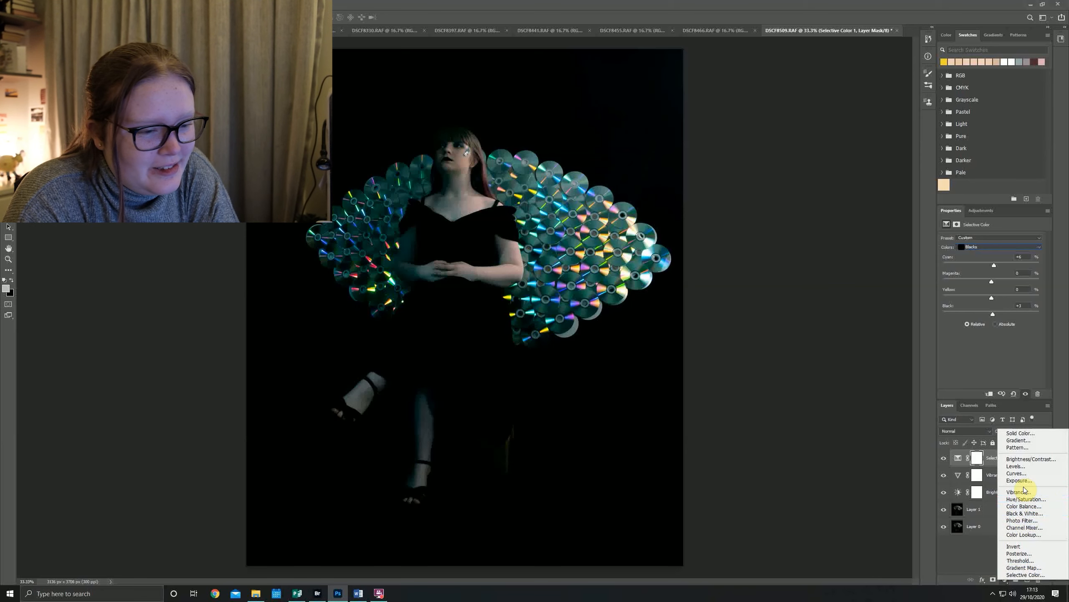
click(1018, 522)
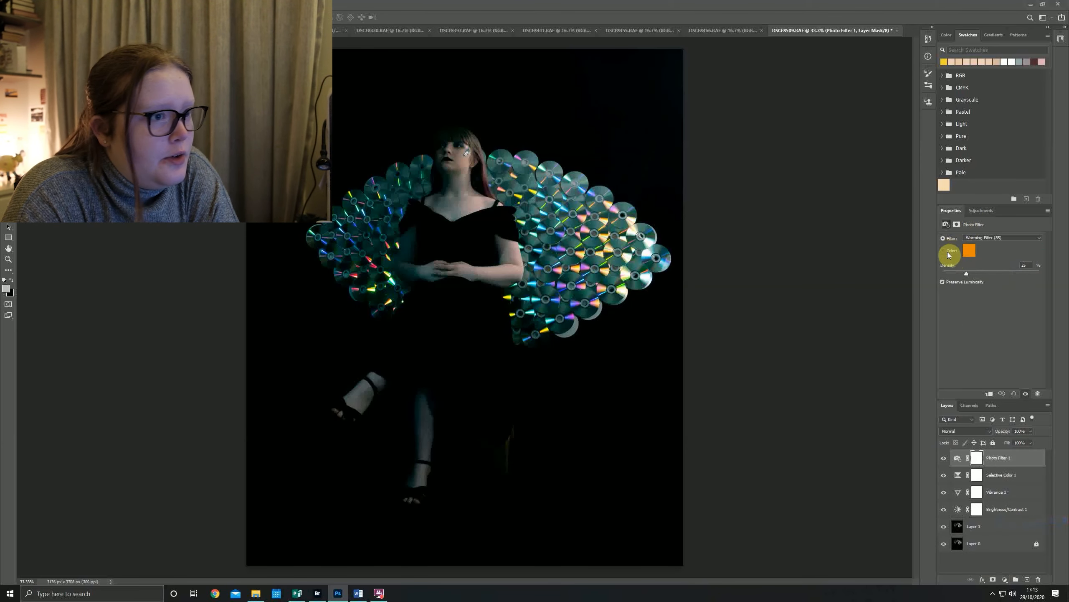
click(969, 250)
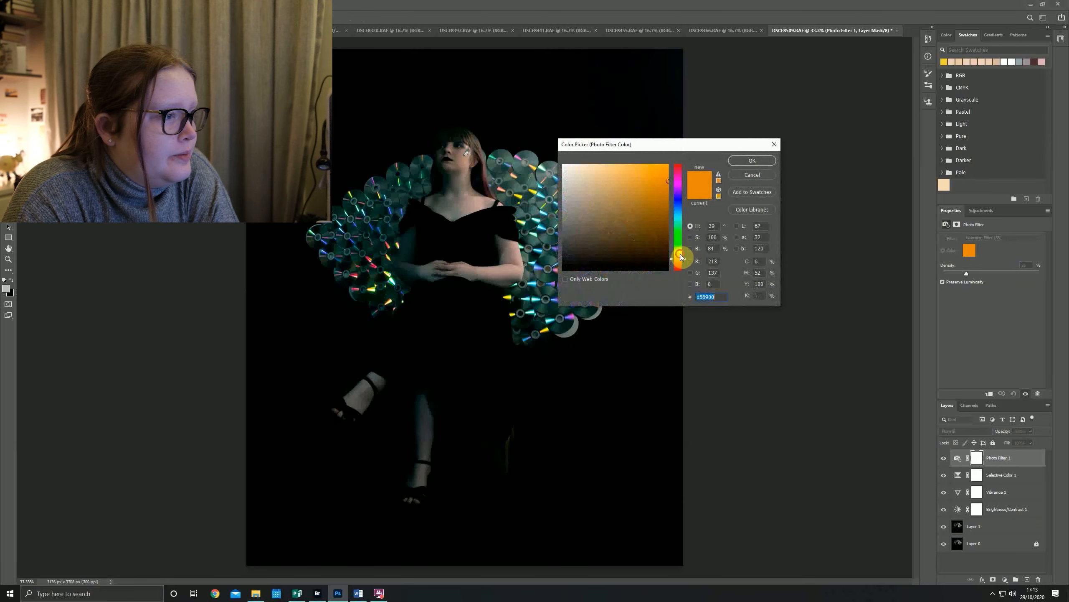
drag(681, 255, 685, 217)
drag(626, 174, 619, 172)
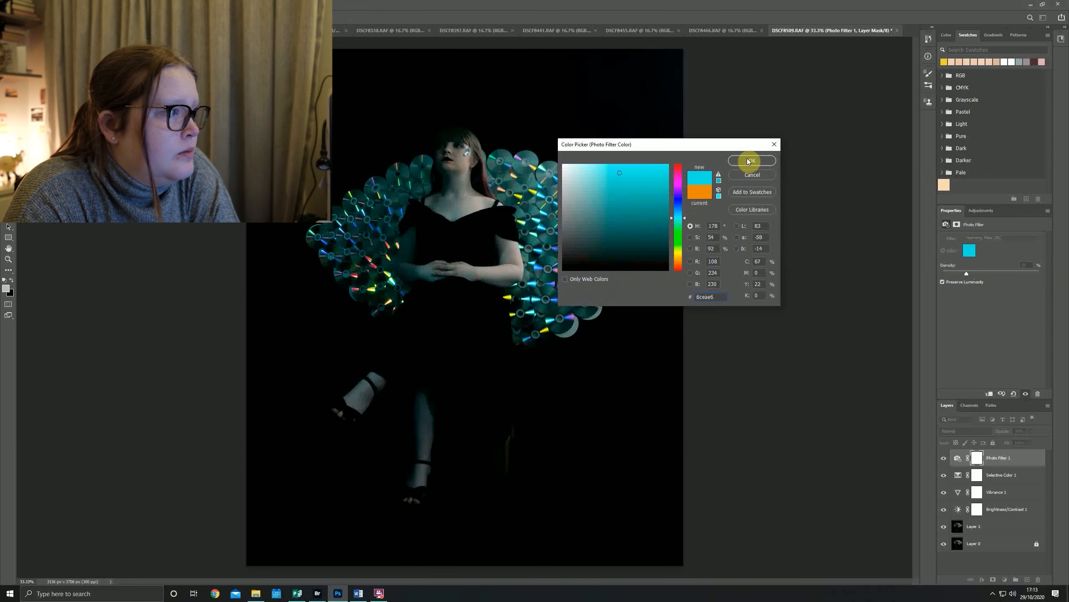
click(748, 161)
mouse_move(966, 274)
mouse_down()
mouse_move(1064, 273)
mouse_move(895, 281)
mouse_move(1032, 272)
mouse_move(961, 271)
mouse_up()
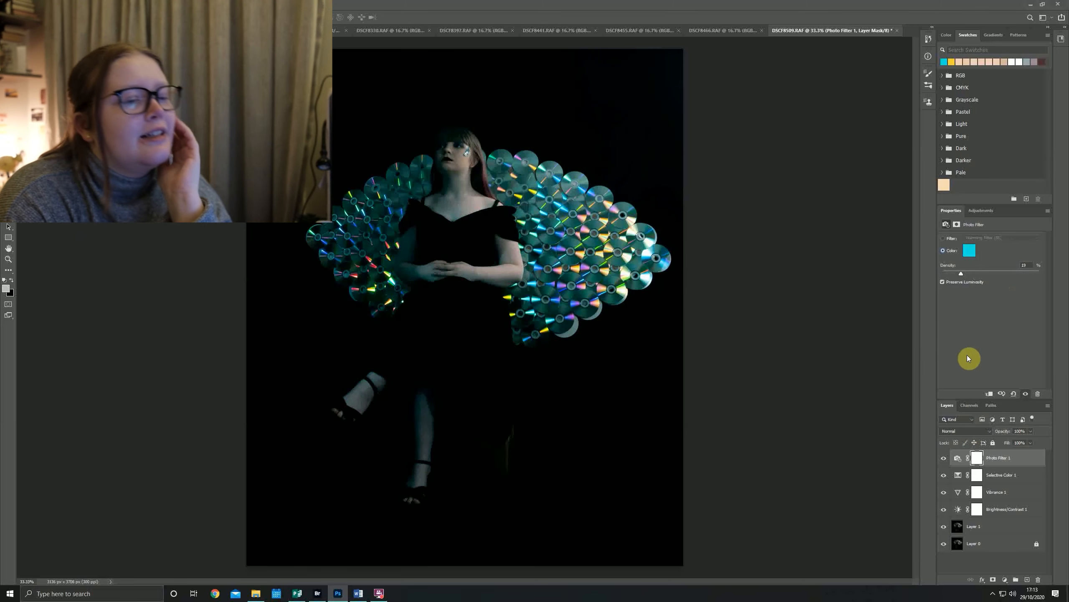
- Compare the image with and without the Photo Filter by toggling that layer's visibility
click(944, 459)
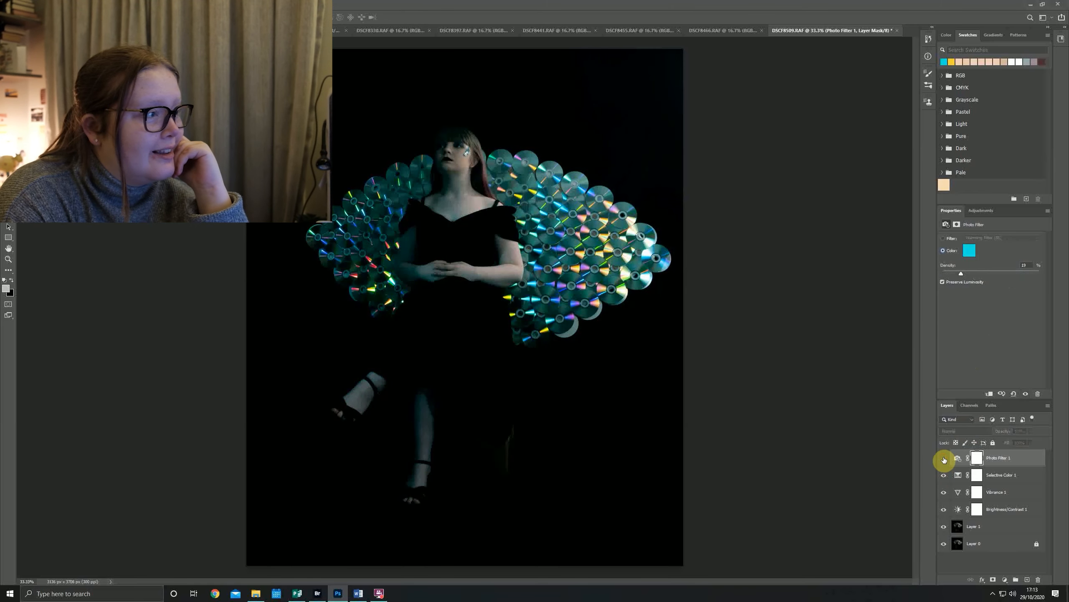
click(944, 459)
click(943, 458)
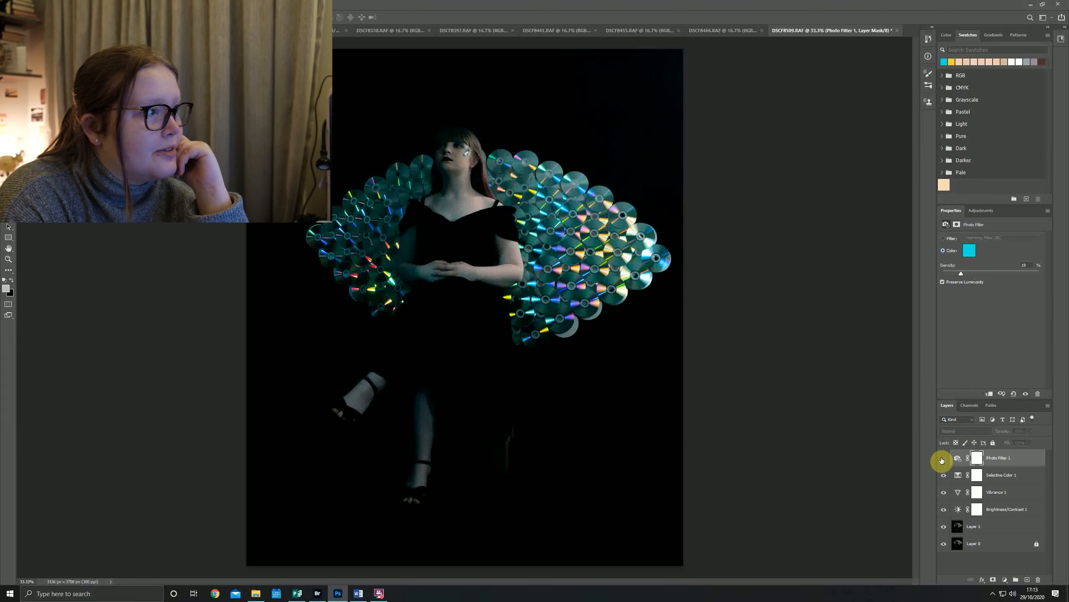
click(942, 460)
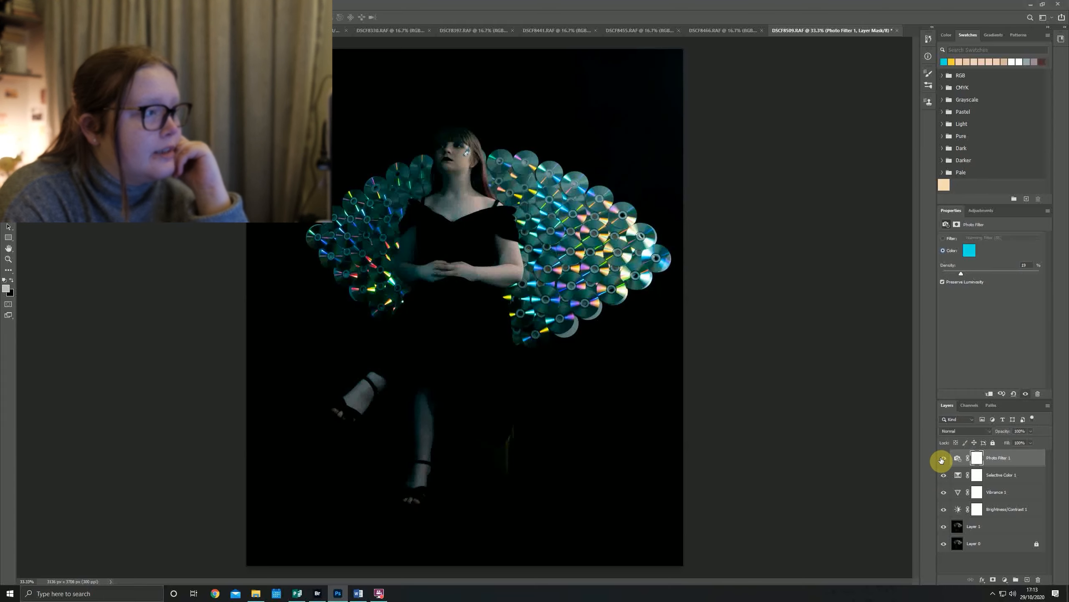
- Judge the cyan Photo Filter's effect on the skin and CD wings by repeatedly hiding and showing its layer
click(941, 459)
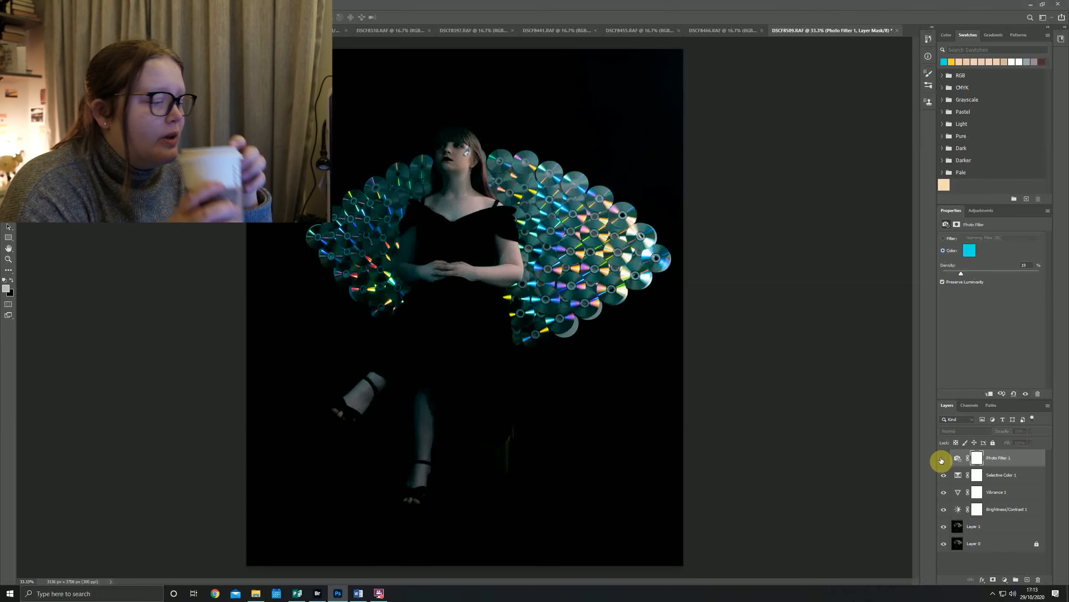
click(942, 459)
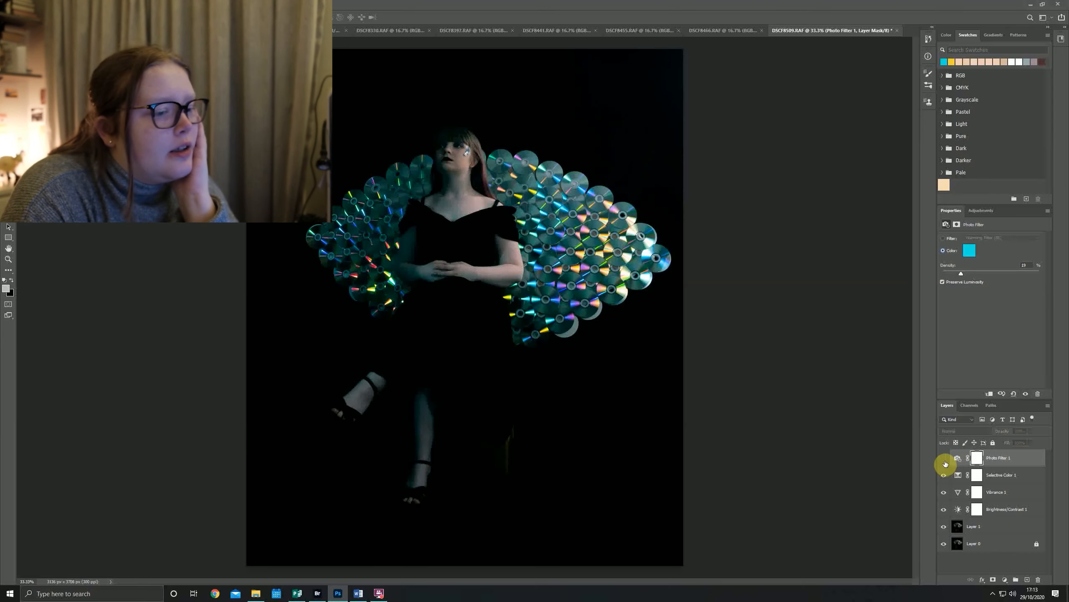
click(944, 460)
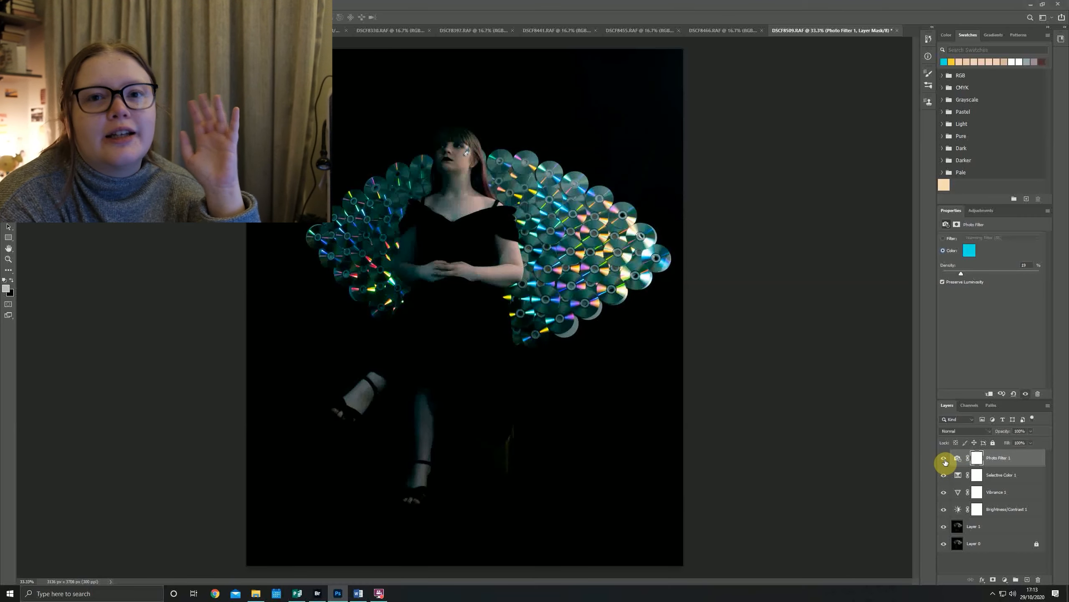
click(944, 460)
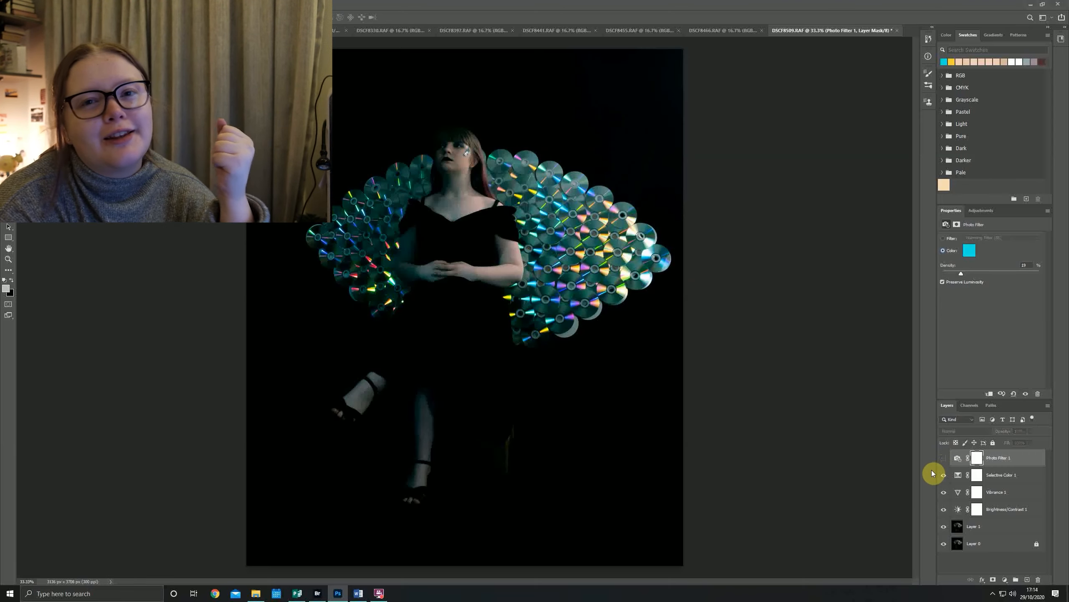
click(943, 458)
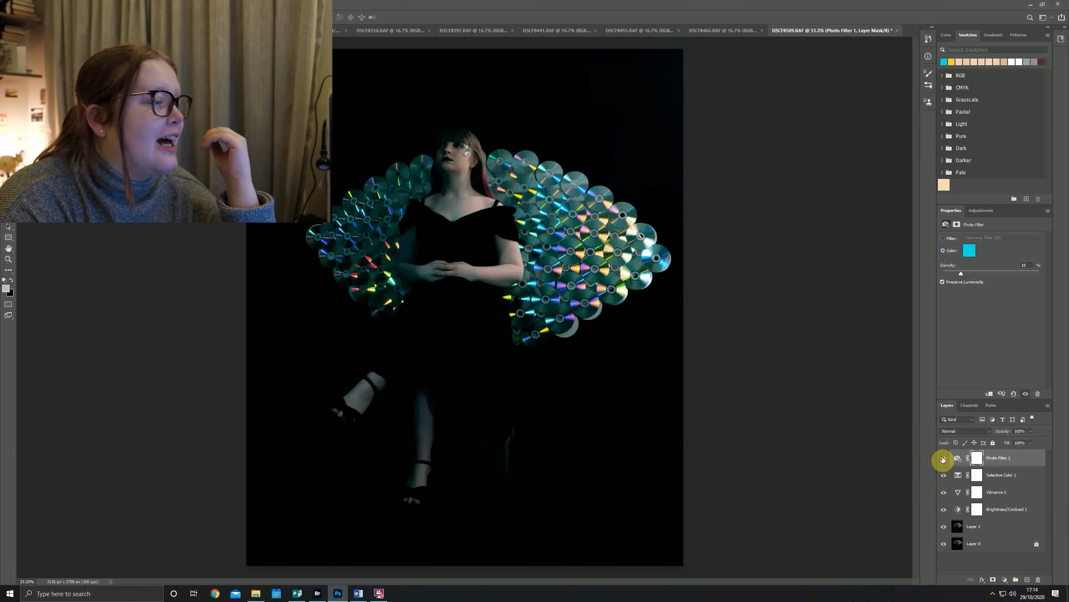
click(943, 459)
click(944, 459)
- Hide and delete the Photo Filter adjustment layer together with its mask
click(943, 459)
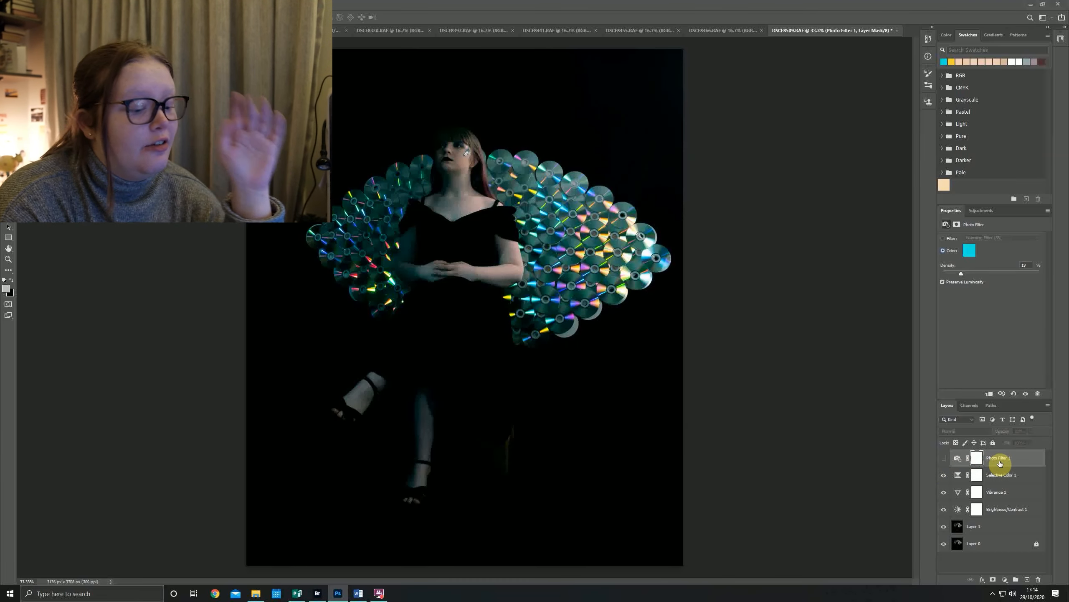
key(Delete)
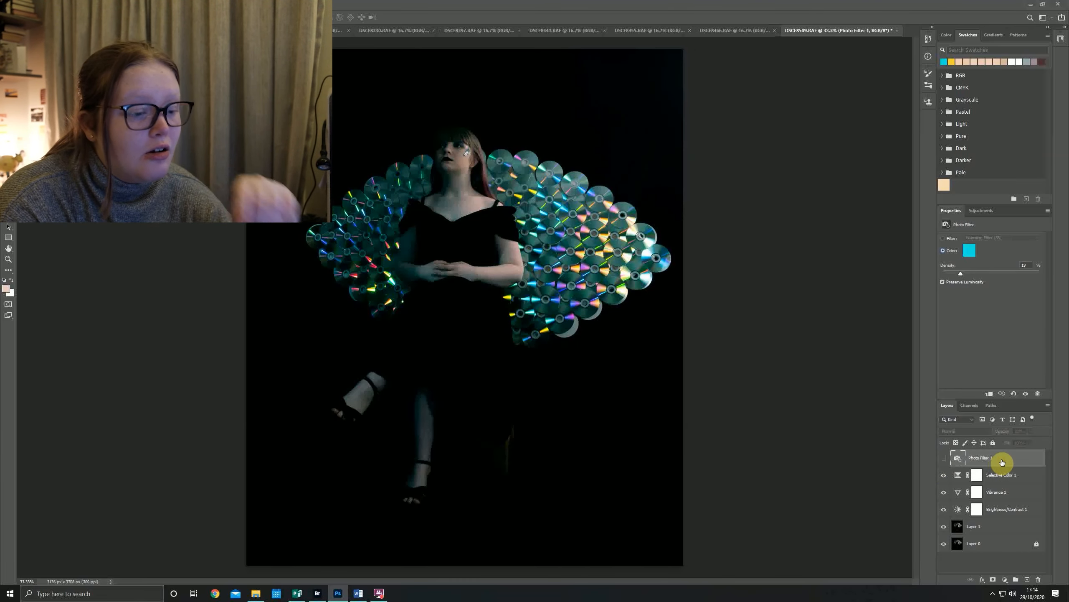
key(Delete)
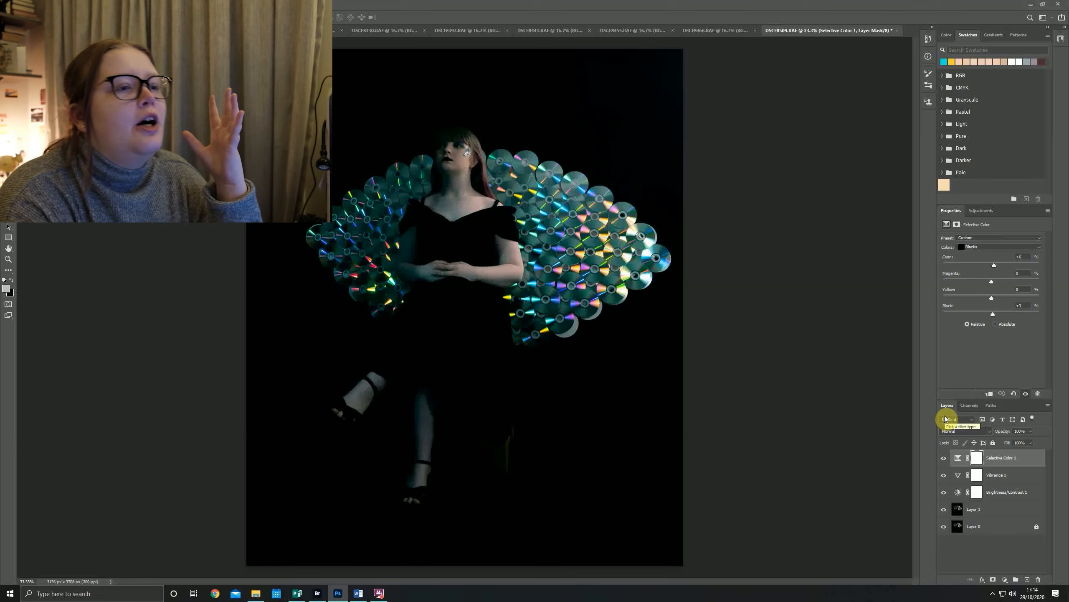
- Add a second Vibrance adjustment layer above Selective Color and set its Vibrance to -20
click(1004, 579)
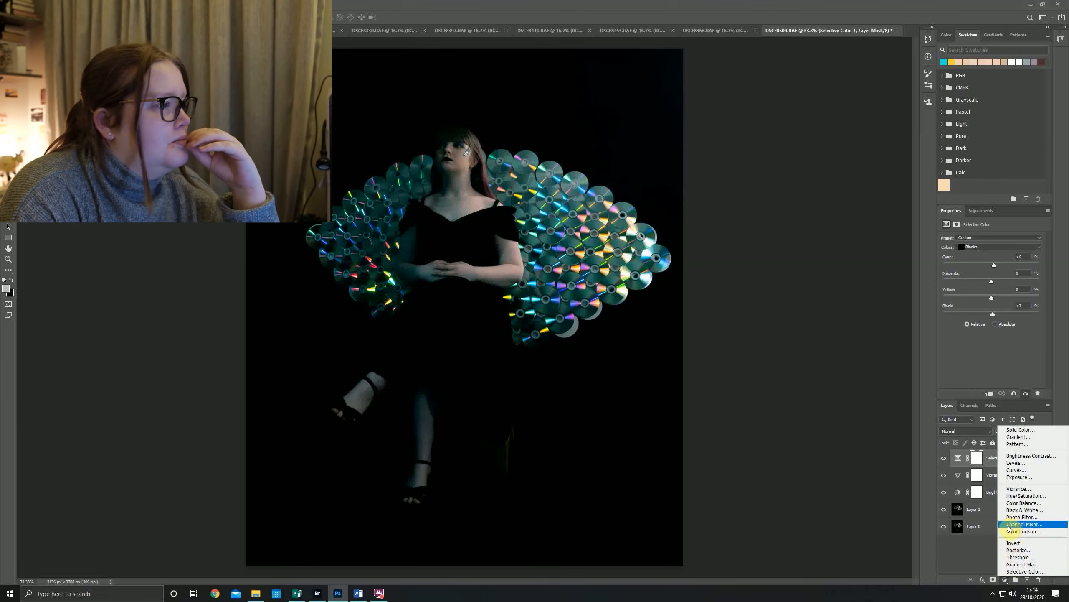
click(1019, 488)
drag(992, 248, 909, 242)
text(00)
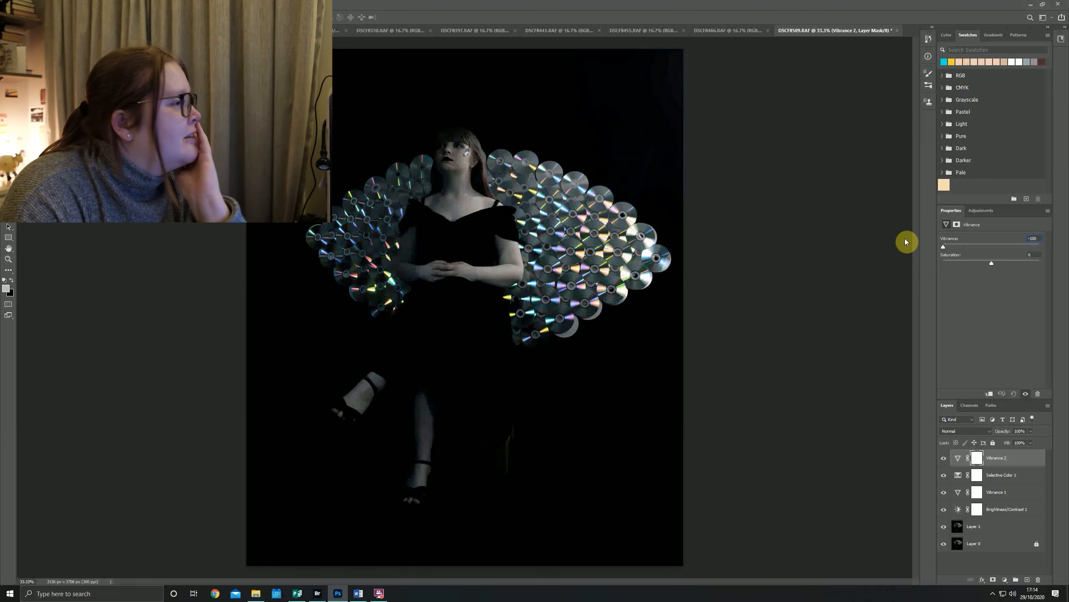
drag(943, 246, 982, 249)
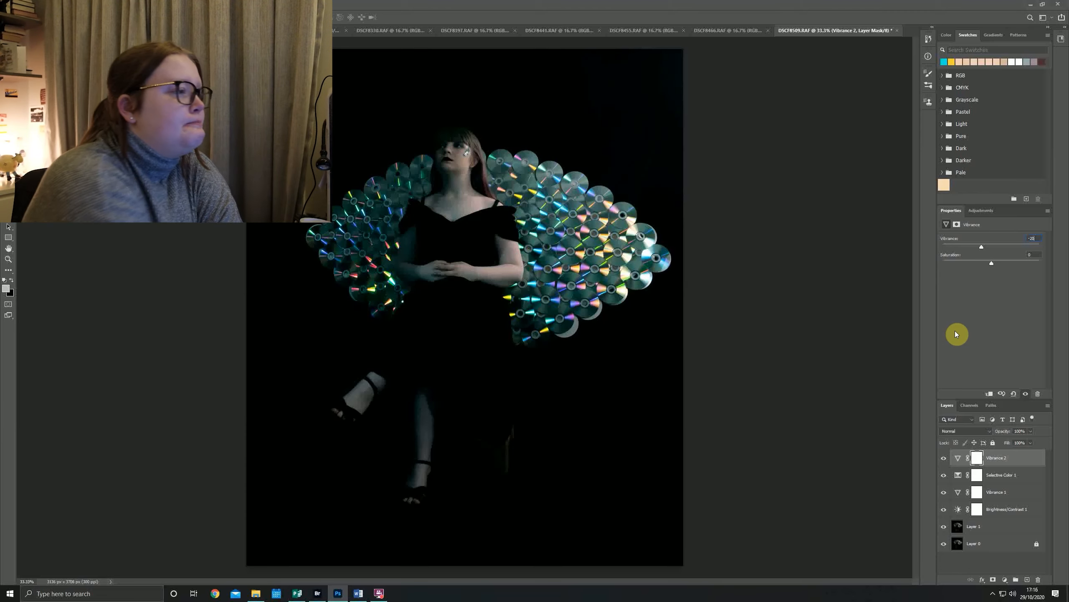
- Switch to Bridge and open the photo DSCF8517.RAF in Camera Raw
click(320, 594)
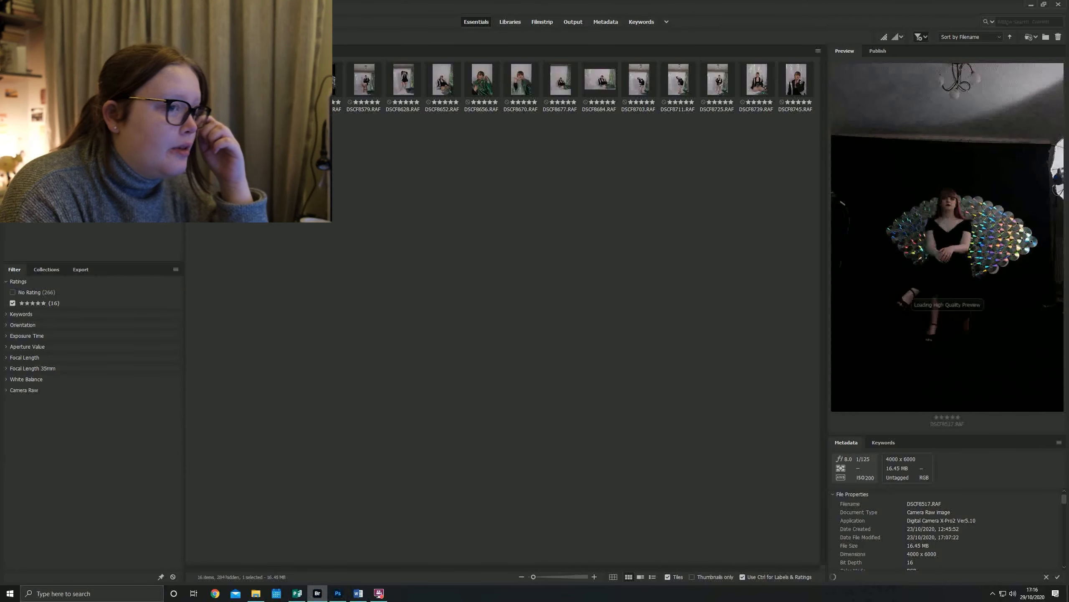
double_click(948, 345)
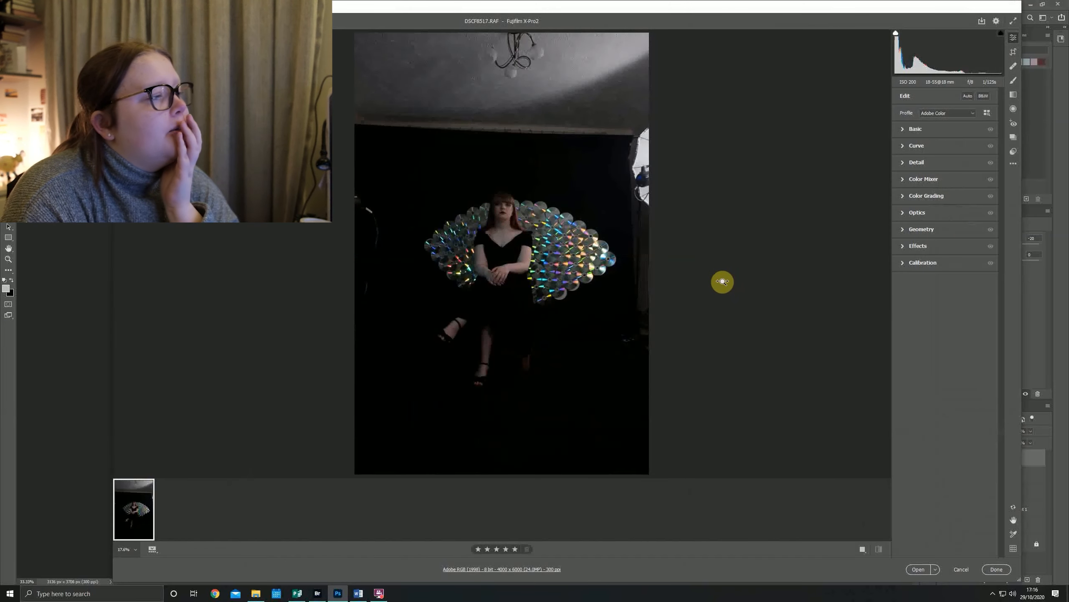
- Apply the Peacock Tail user preset to DSCF8517.RAF and open the image in Photoshop
click(1013, 163)
click(1014, 151)
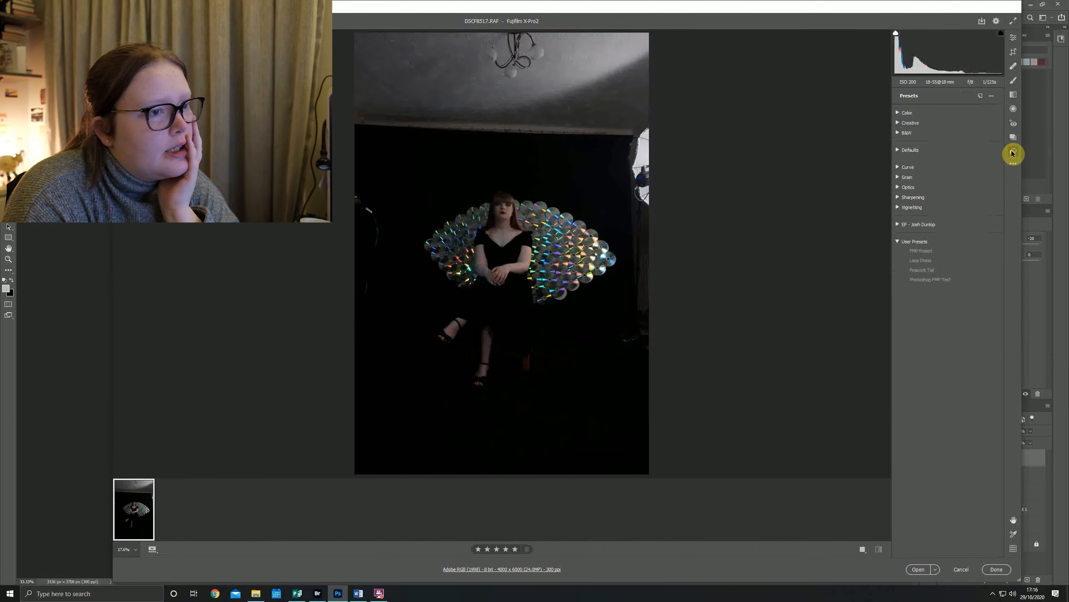
click(921, 269)
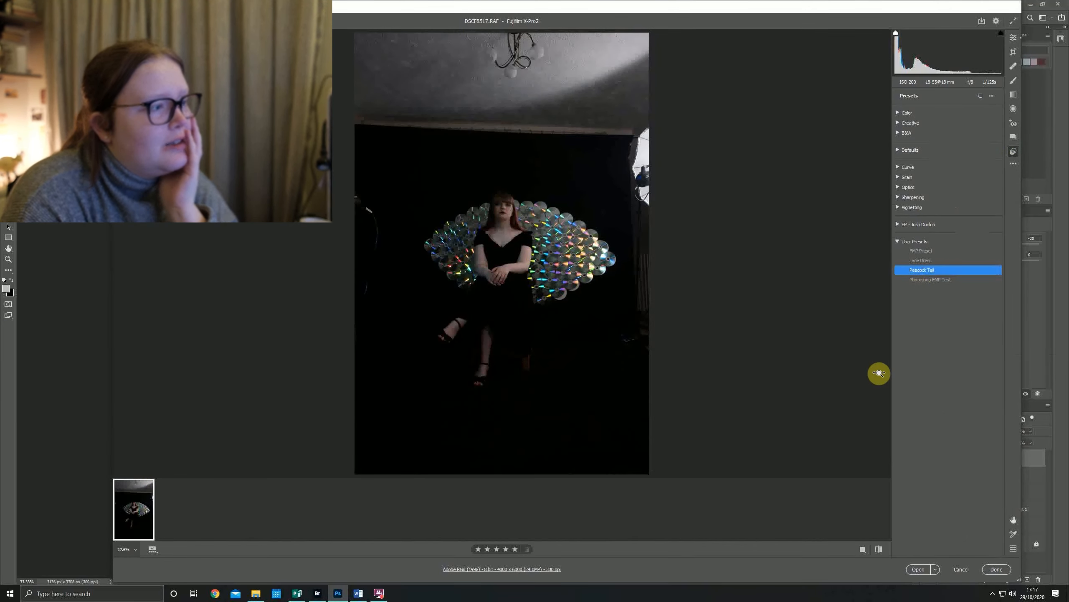
click(932, 273)
click(944, 271)
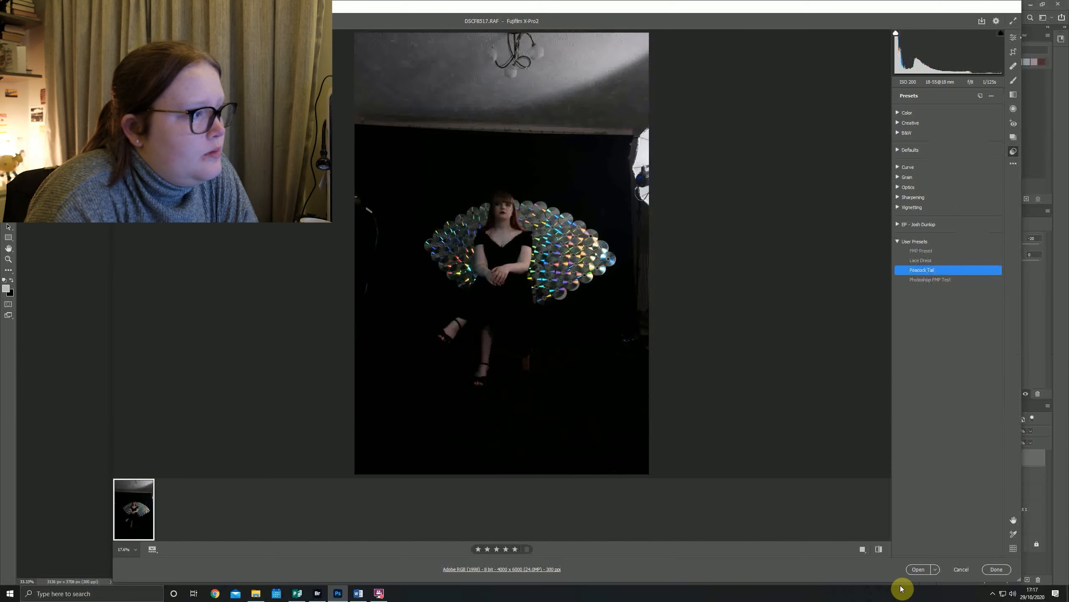
click(918, 570)
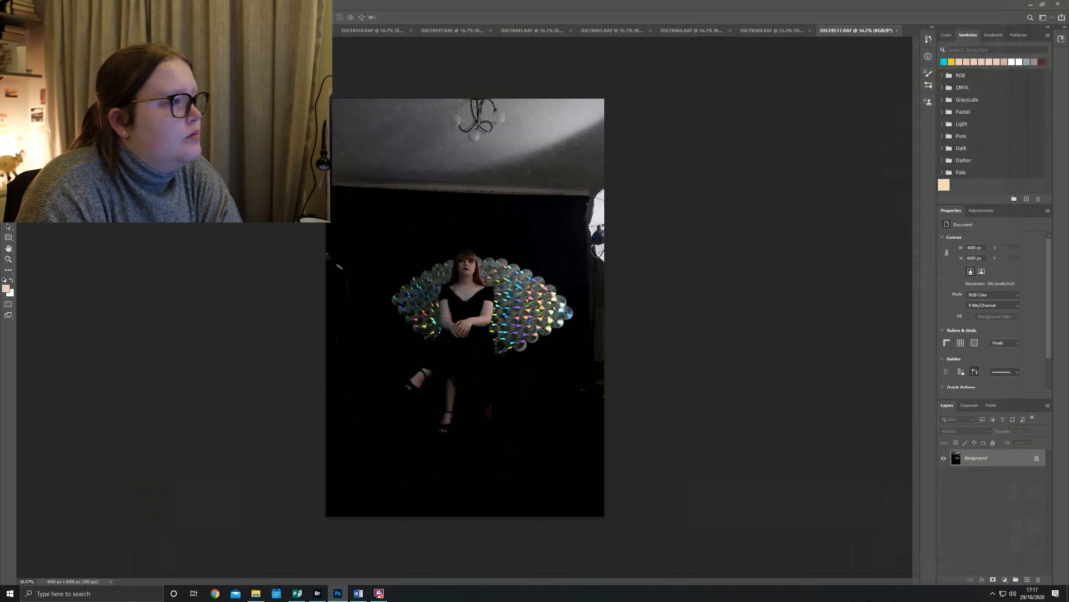
- Crop DSCF8517 to about 3088 × 3876 px around the seated model and wings, removing the ceiling and studio edges
key(c)
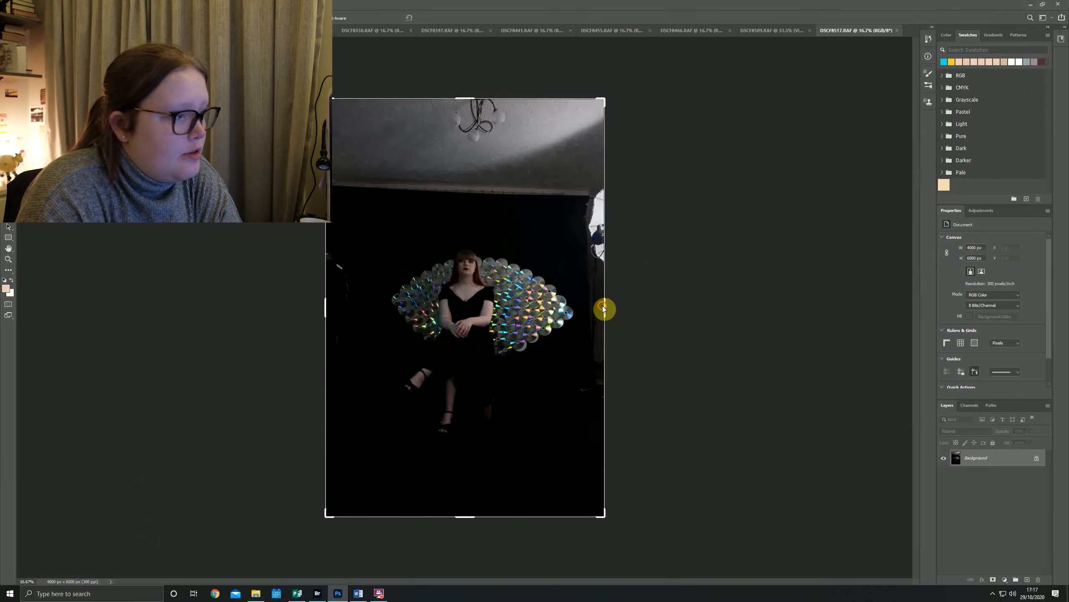
drag(604, 306, 592, 309)
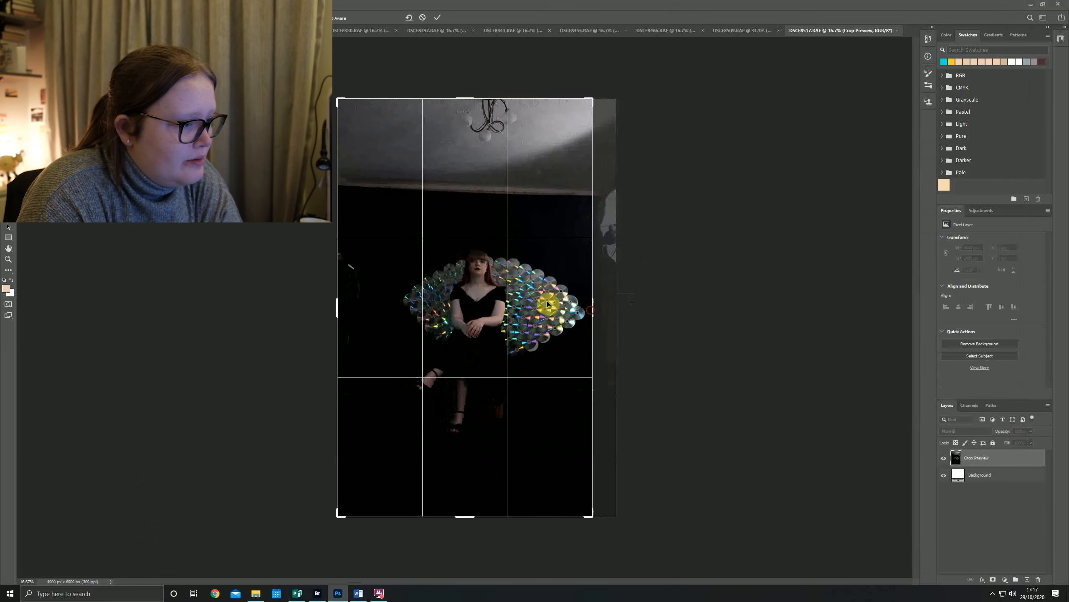
drag(335, 311, 356, 309)
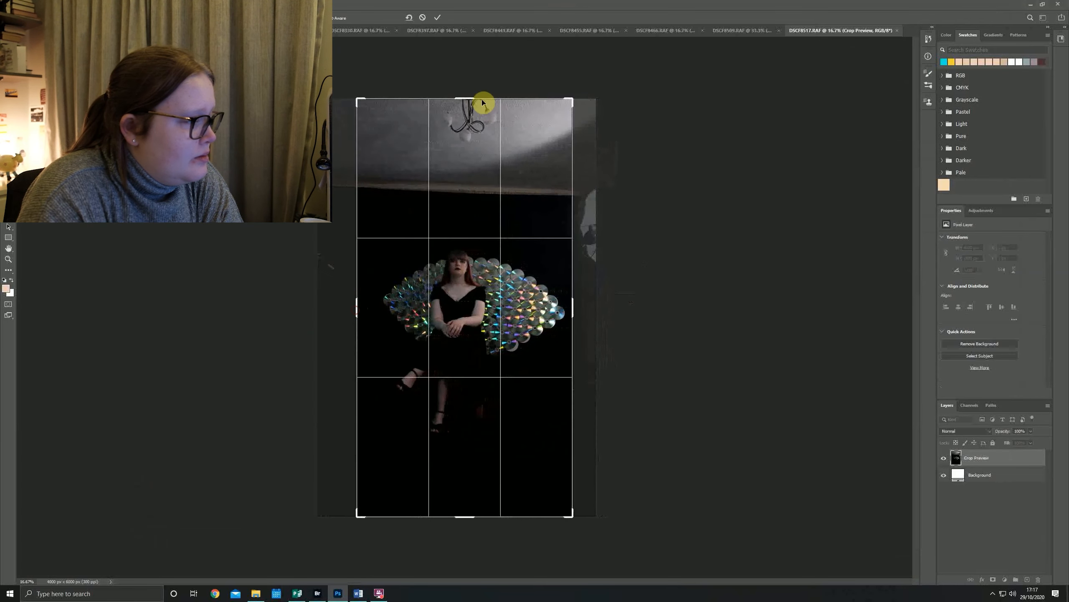
drag(472, 101, 470, 153)
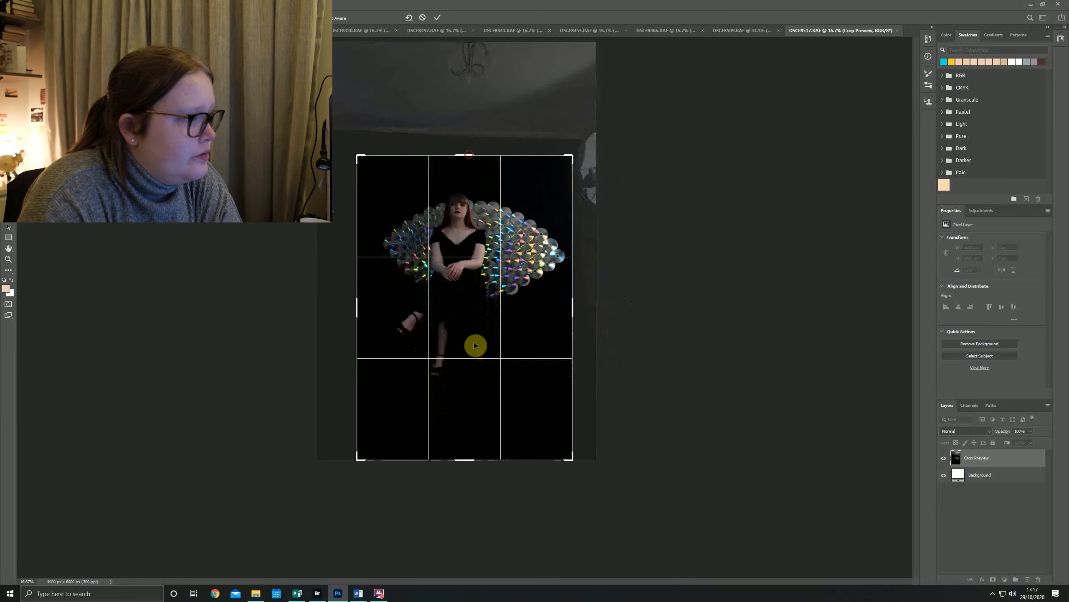
drag(469, 460, 466, 443)
click(438, 18)
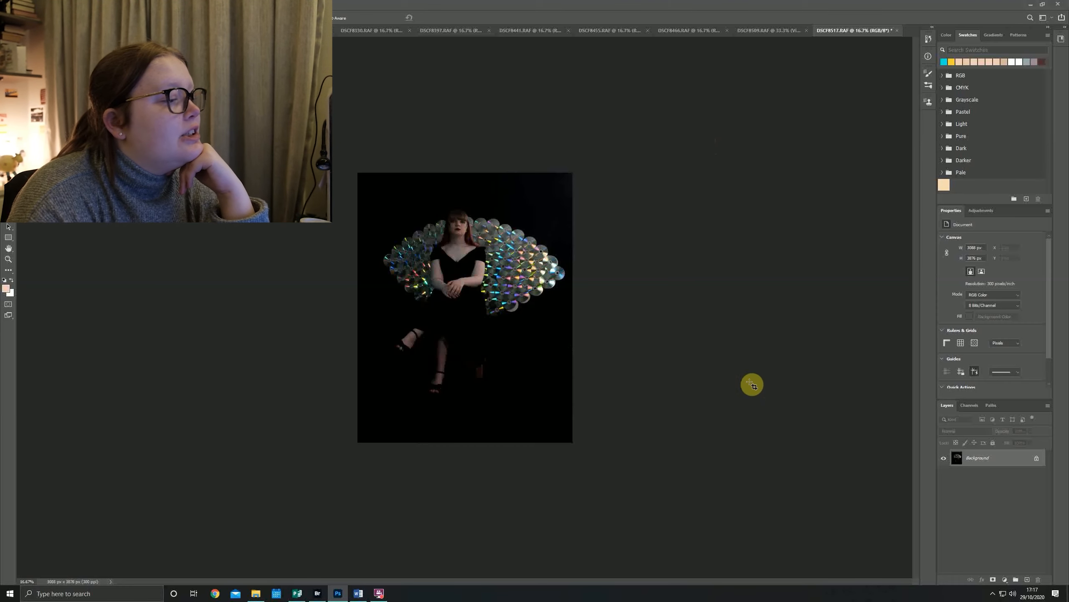
- Copy the Brightness/Contrast, both Vibrance and Selective Color adjustment layers from DSCF8509 into DSCF8517 above its Background
click(768, 31)
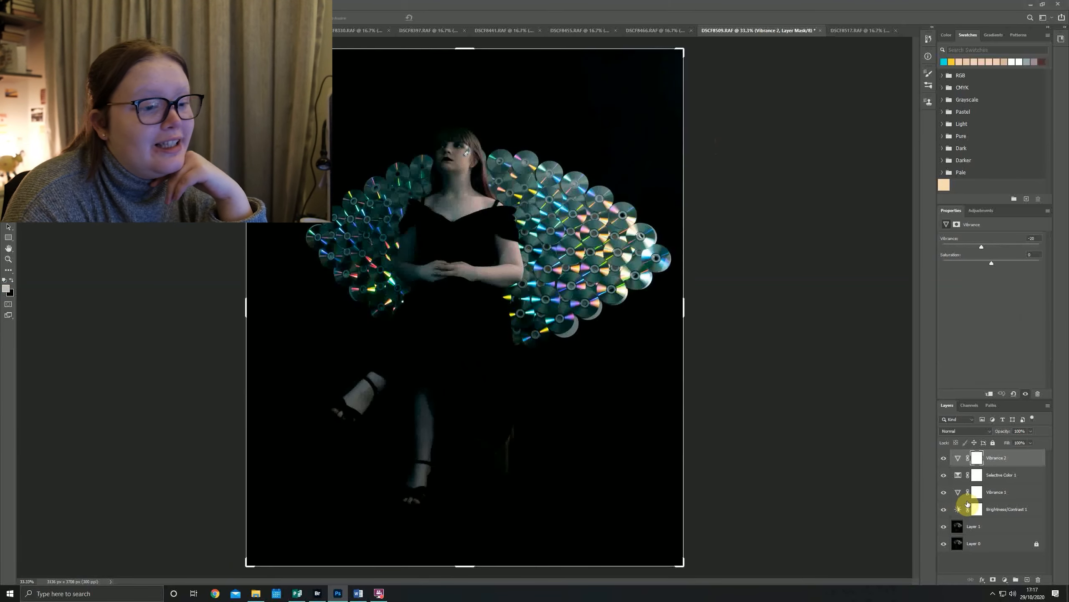
click(996, 509)
shift+click(1007, 458)
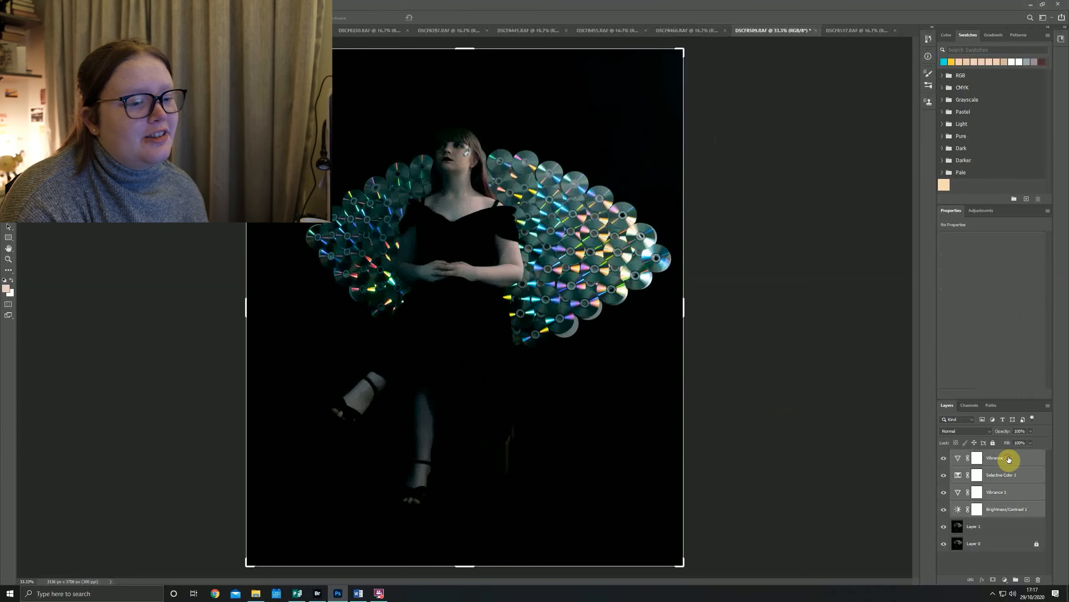
click(851, 32)
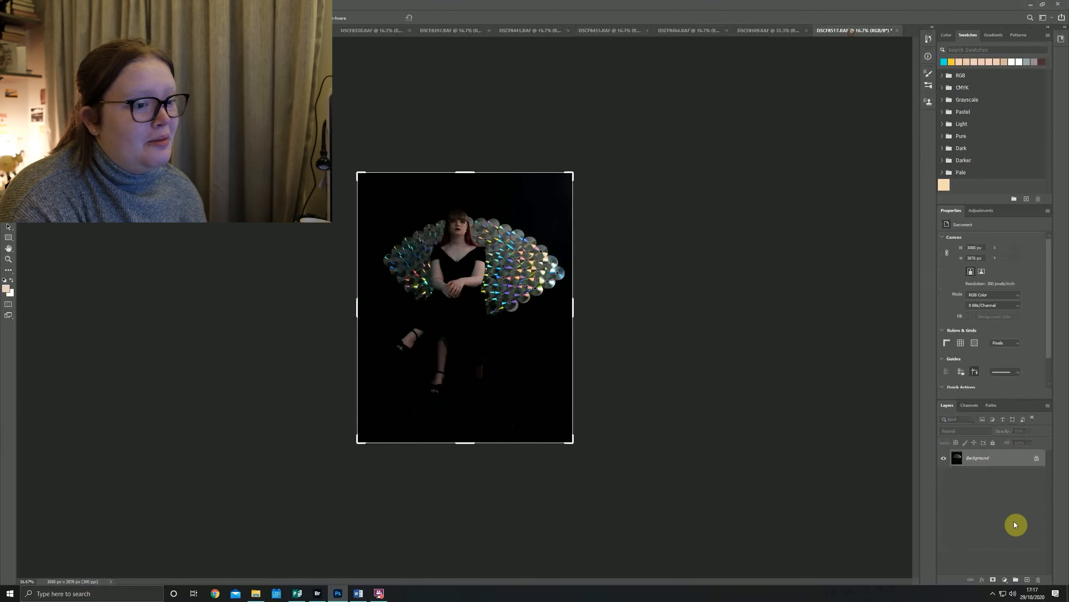
drag(987, 511, 986, 510)
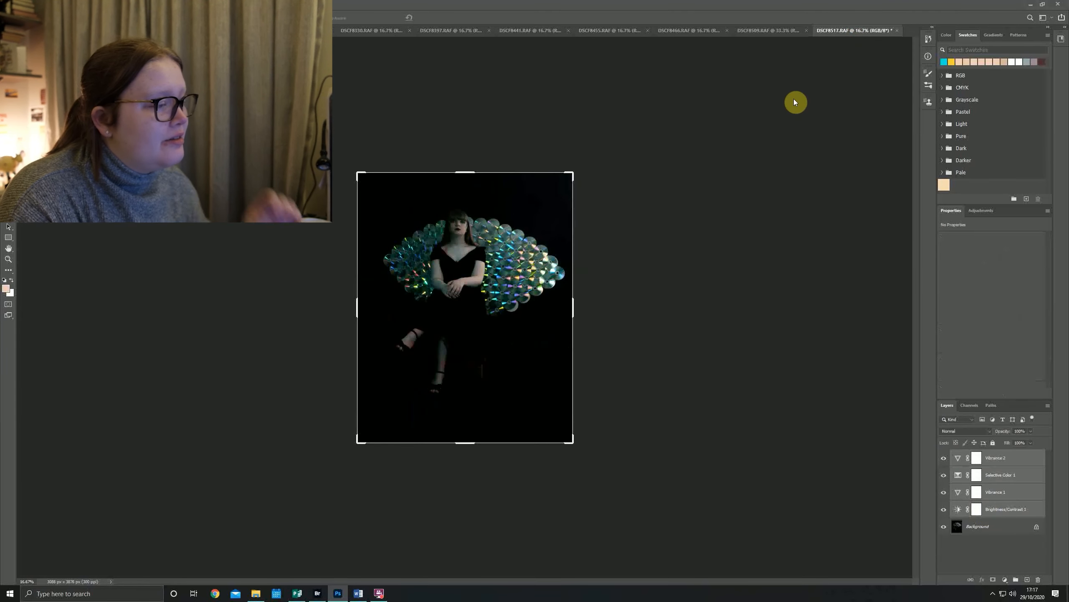
click(1010, 542)
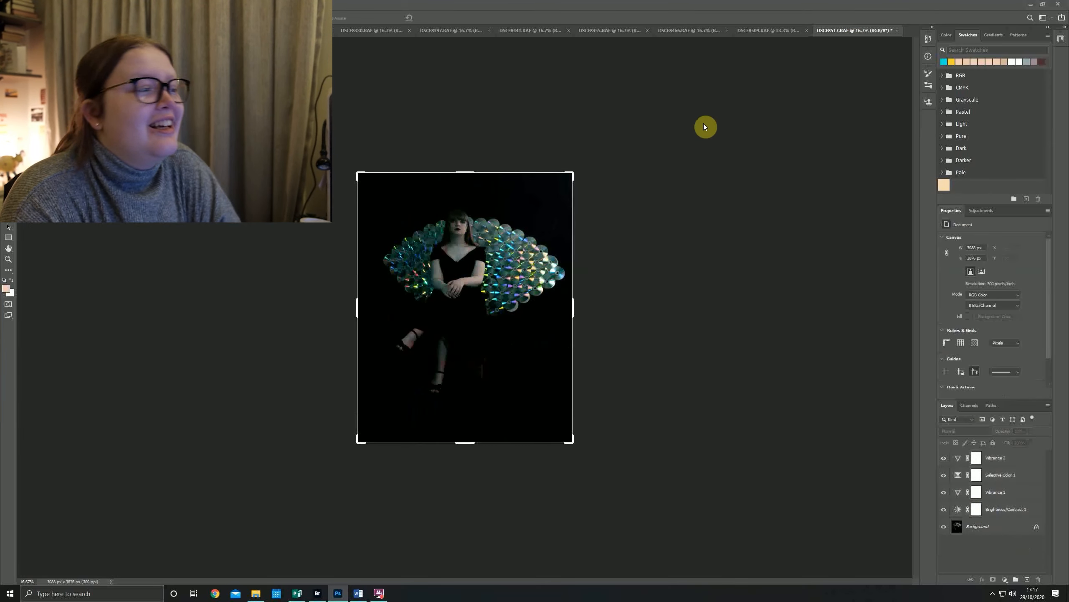
- Compare the colour grading of DSCF8509 with DSCF8517 and view DSCF8517 enlarged to 25%
click(780, 30)
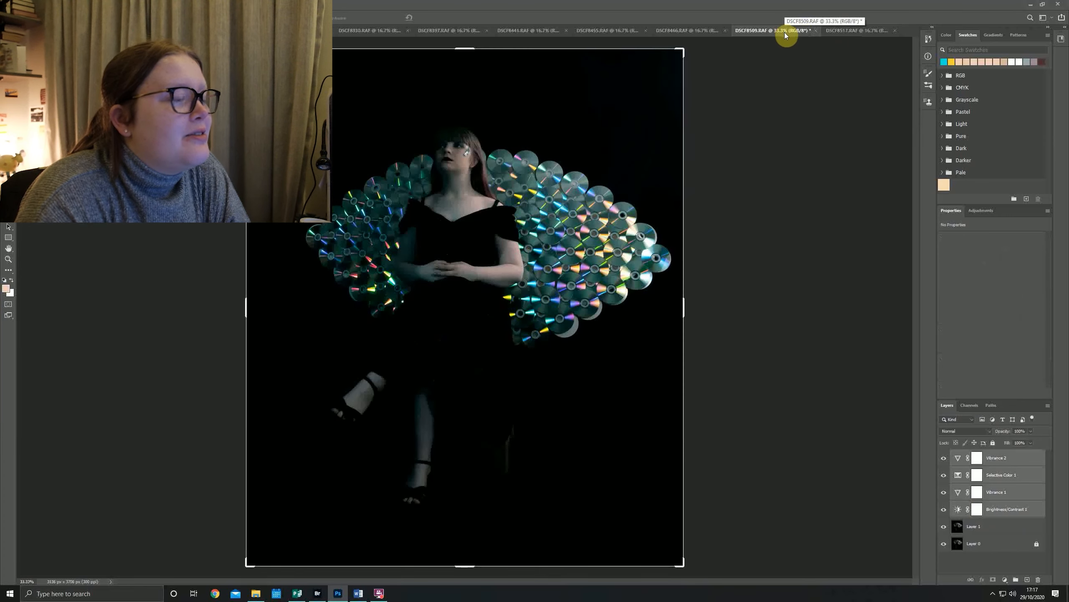
click(836, 31)
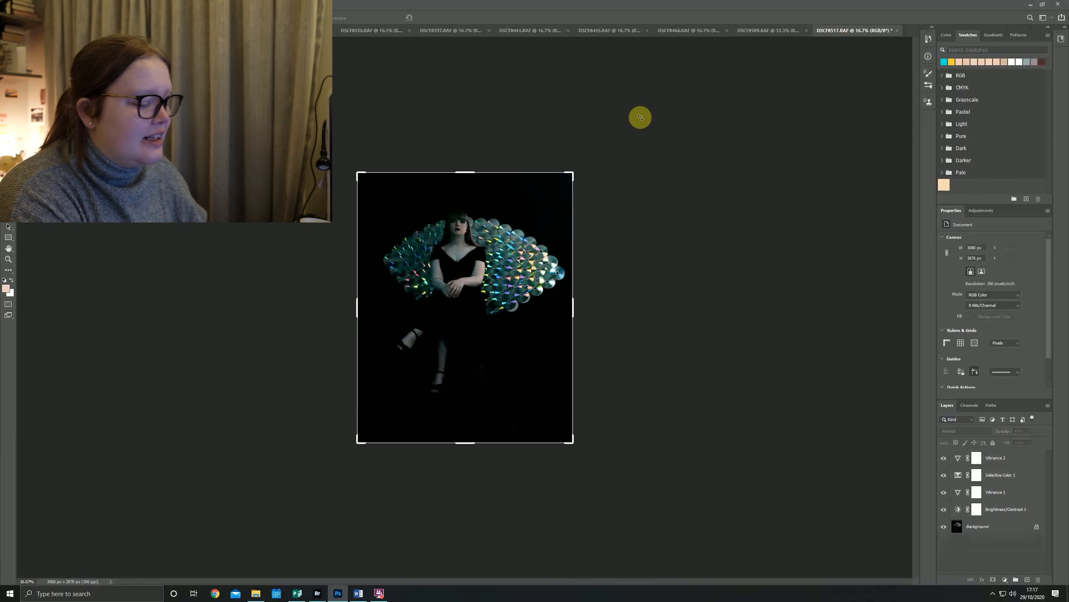
key(ctrl+plus)
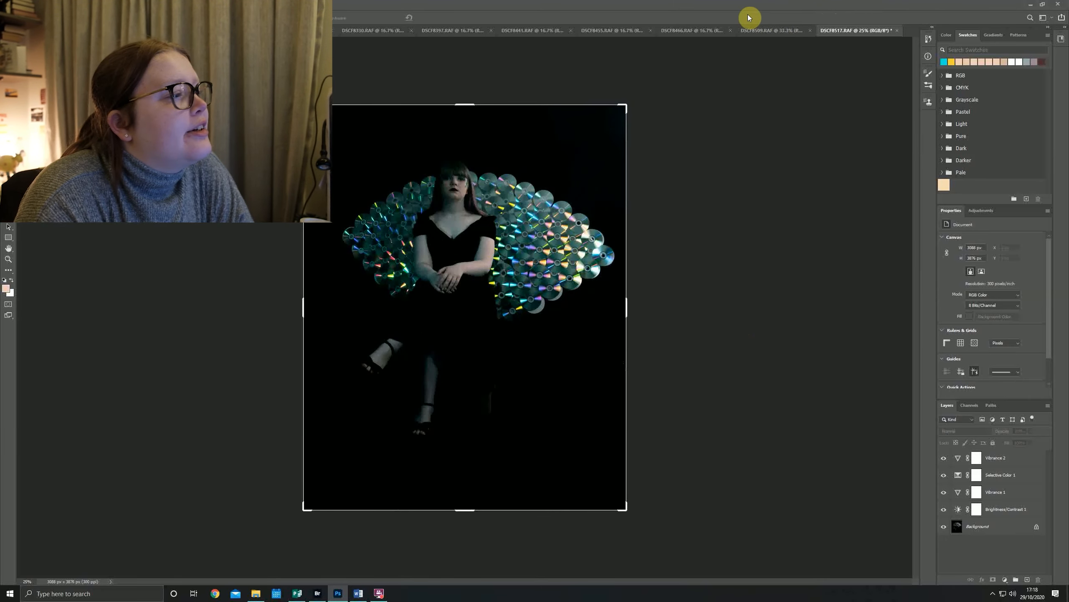
- Return to DSCF8509 and compare the image with and without the Selective Color adjustment by toggling its visibility
click(768, 32)
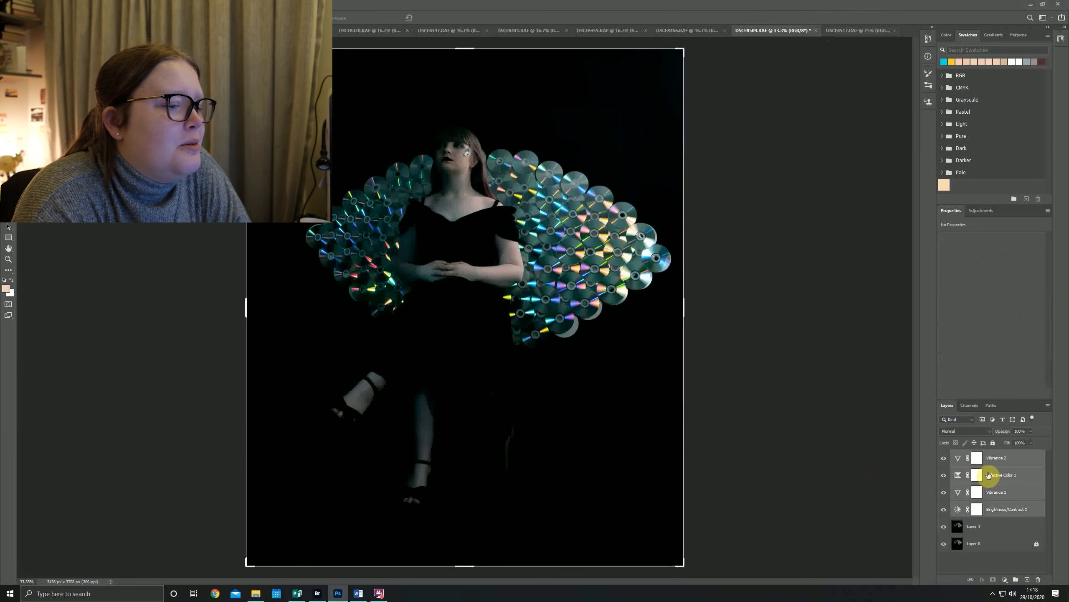
click(987, 476)
click(947, 477)
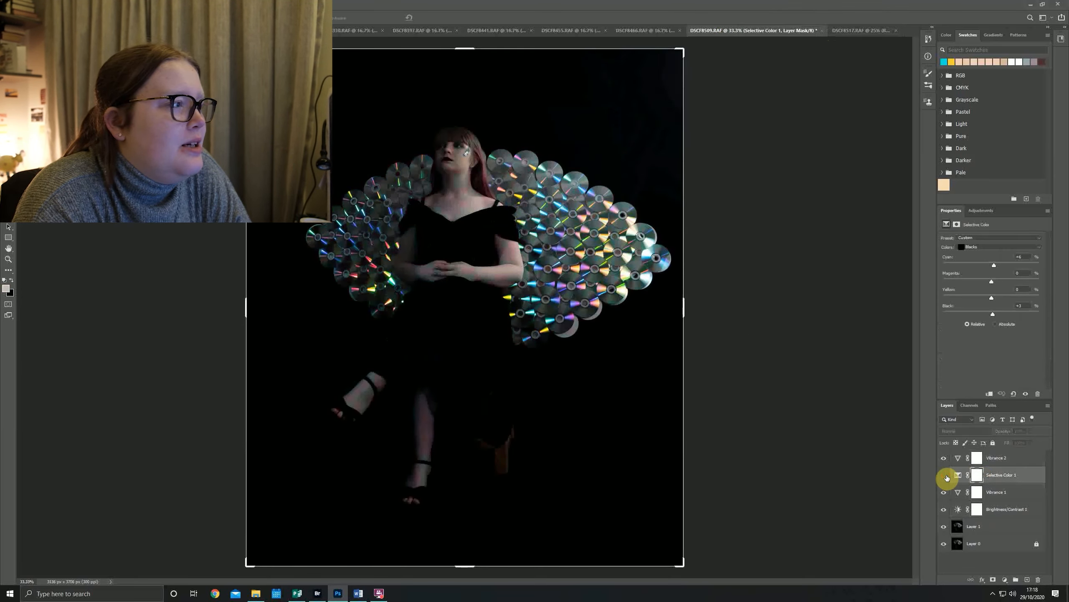
click(944, 476)
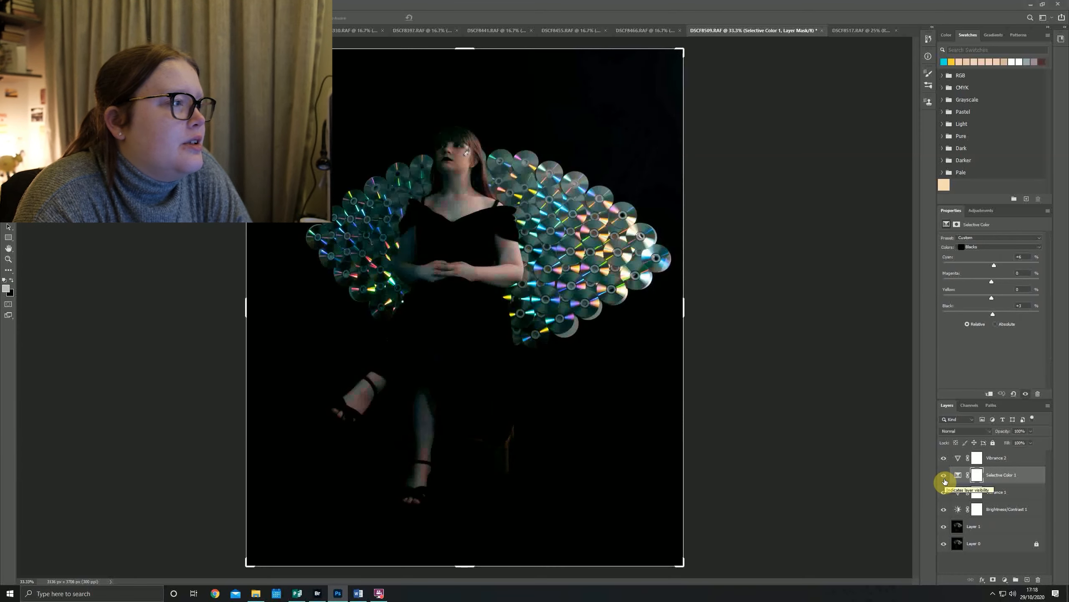
click(945, 480)
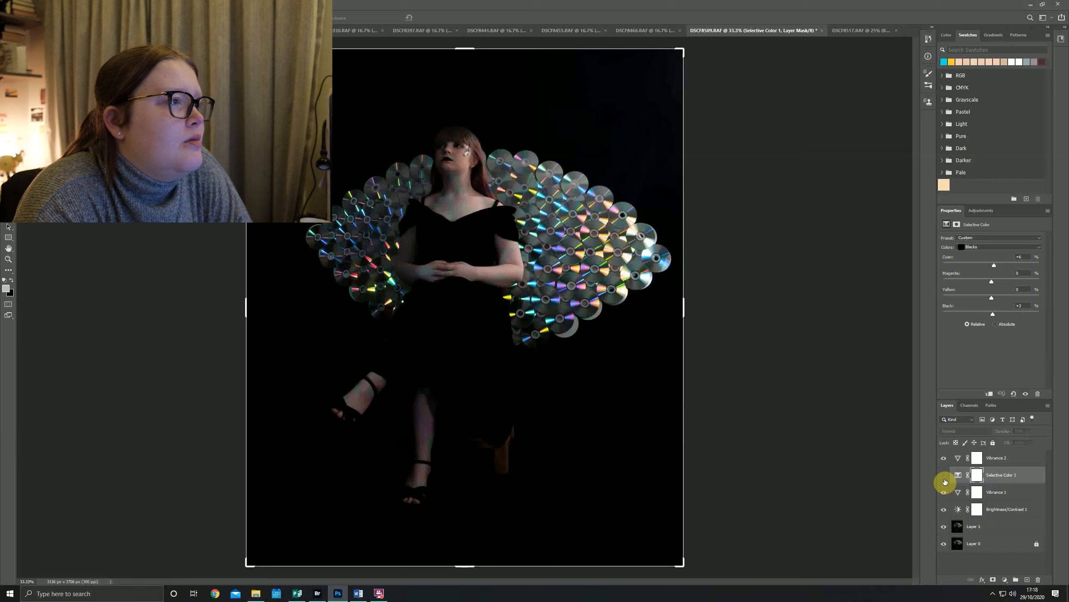
click(944, 477)
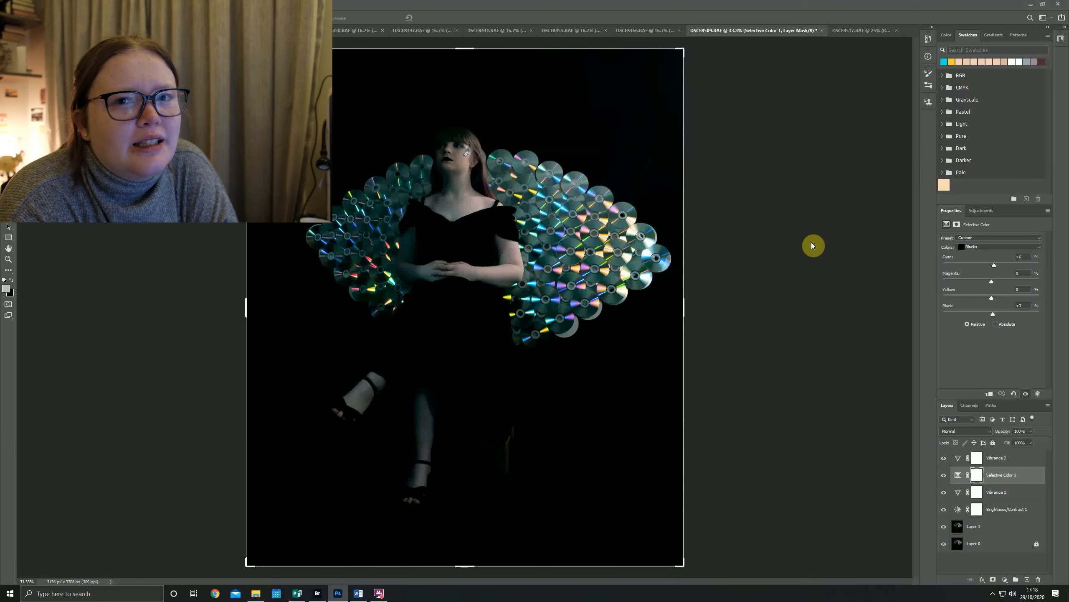
- Compare DSCF8517 with DSCF8509, then repeatedly check DSCF8509 with and without its Selective Color adjustment, leaving the adjustment visible
click(843, 30)
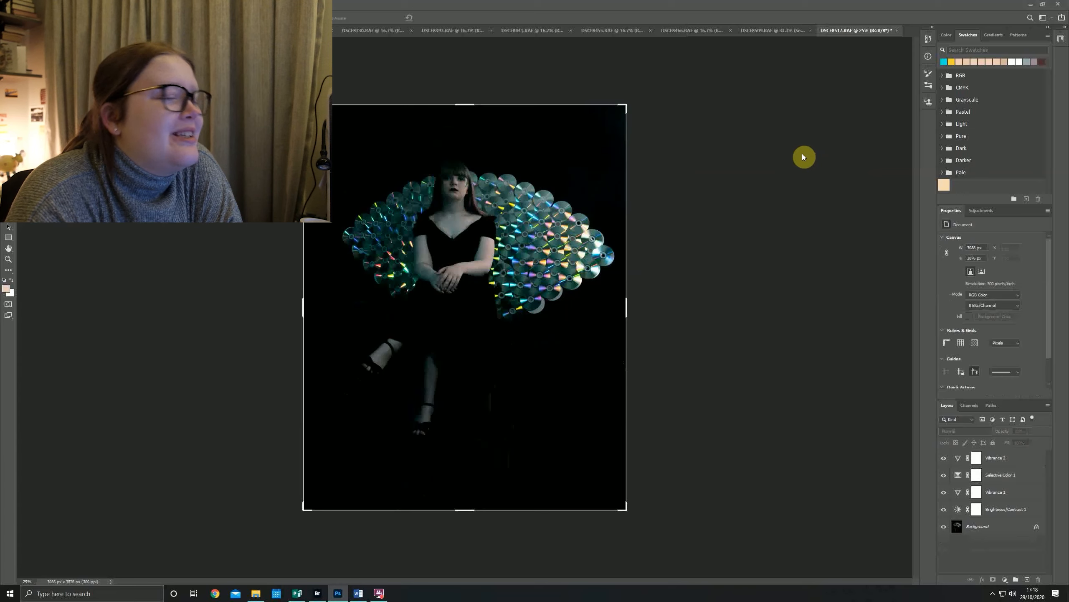
click(781, 33)
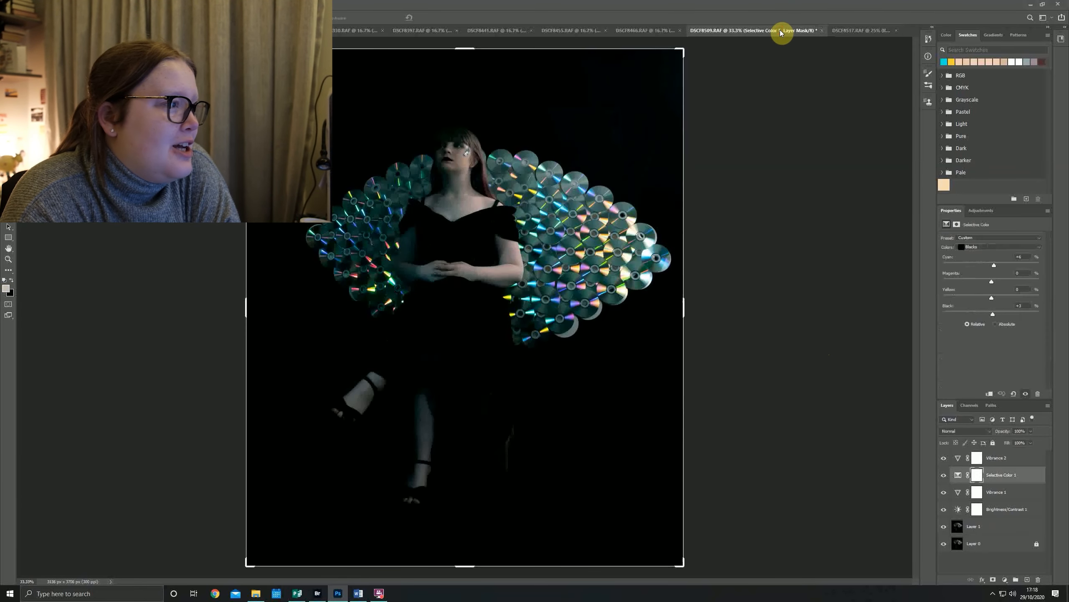
click(943, 478)
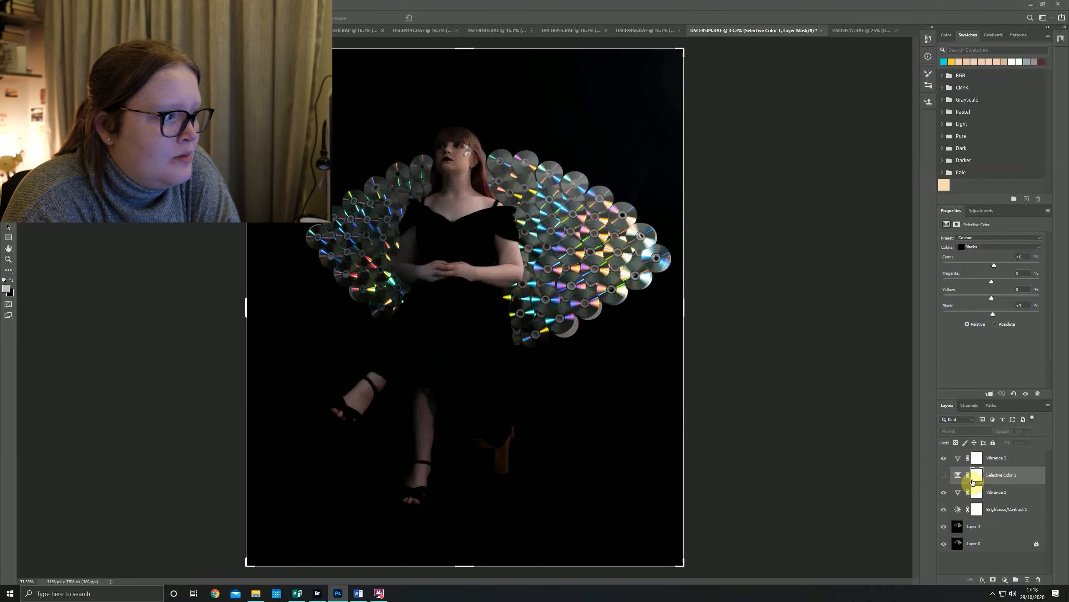
click(945, 475)
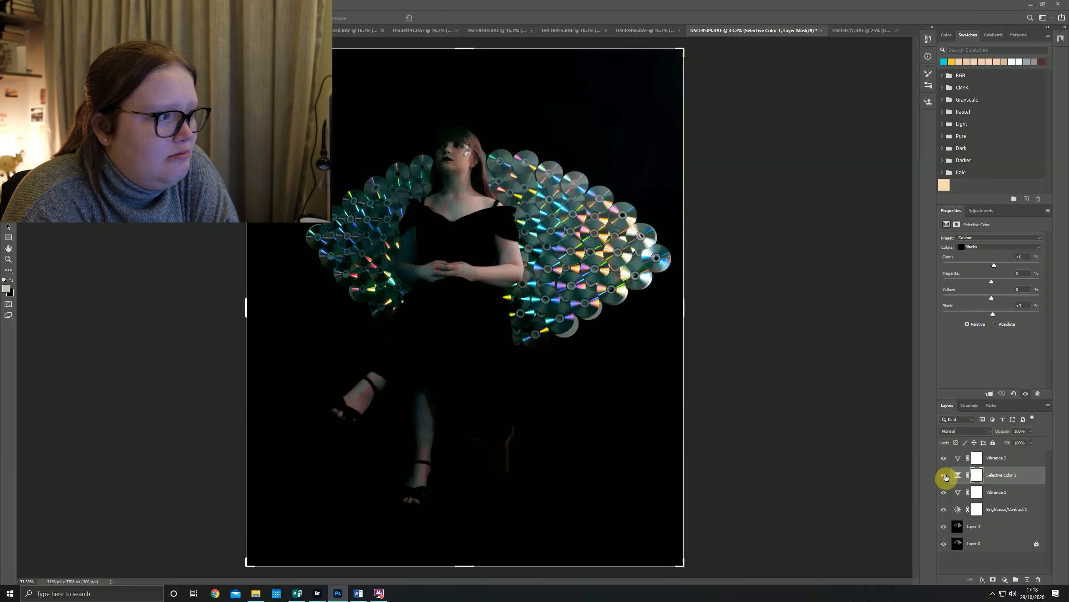
click(945, 476)
click(945, 476)
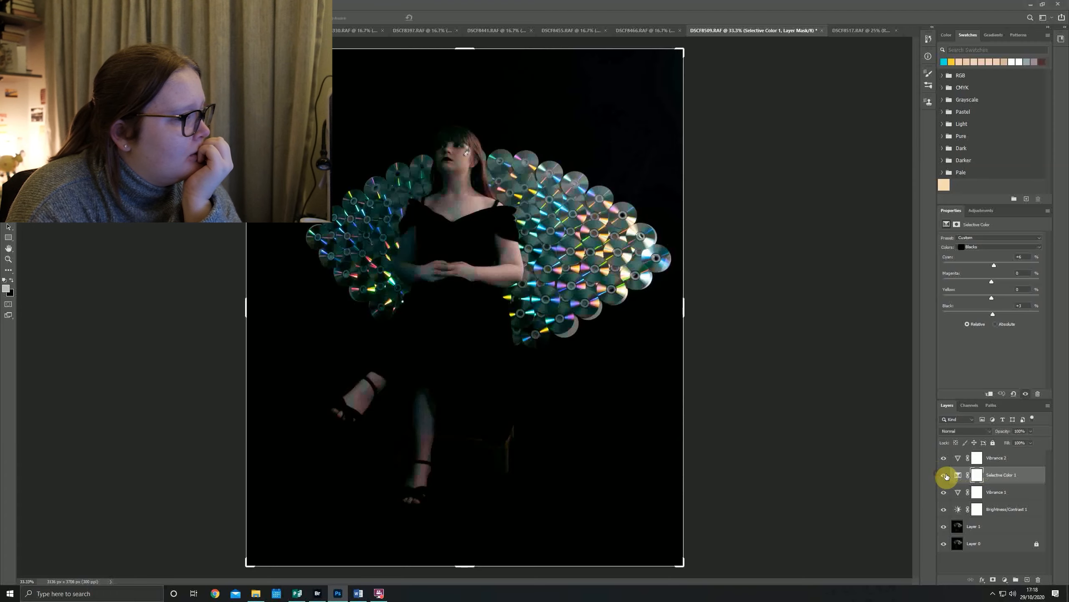
click(945, 475)
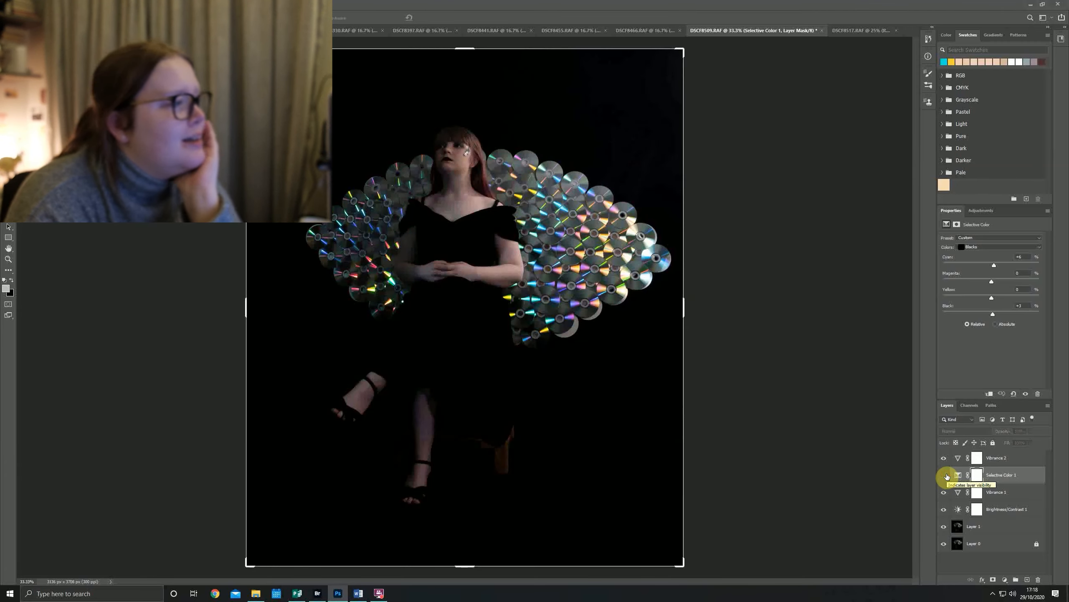
click(946, 476)
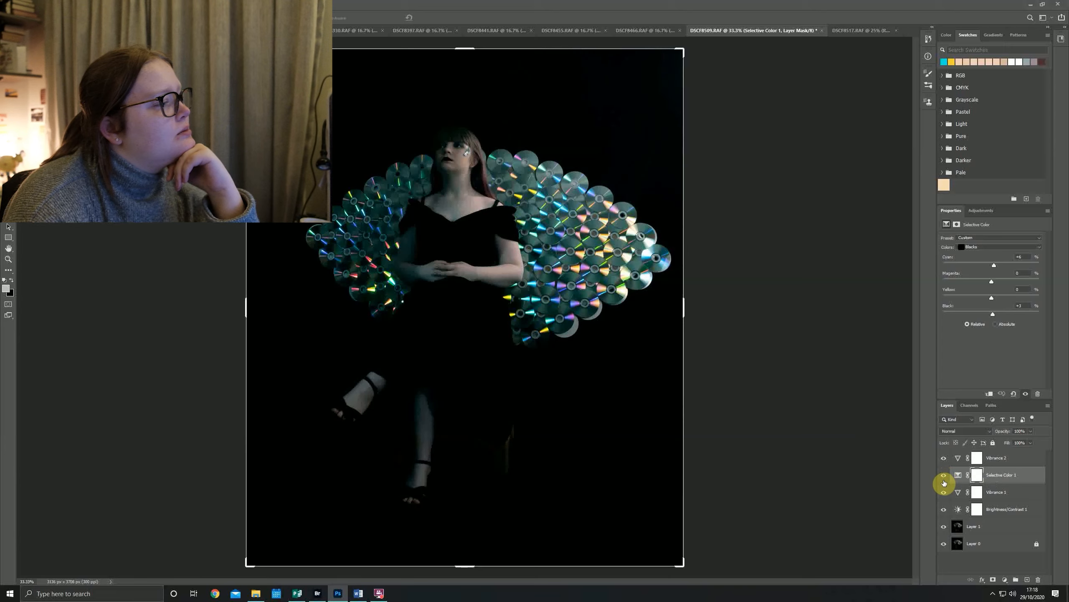
click(944, 481)
click(944, 482)
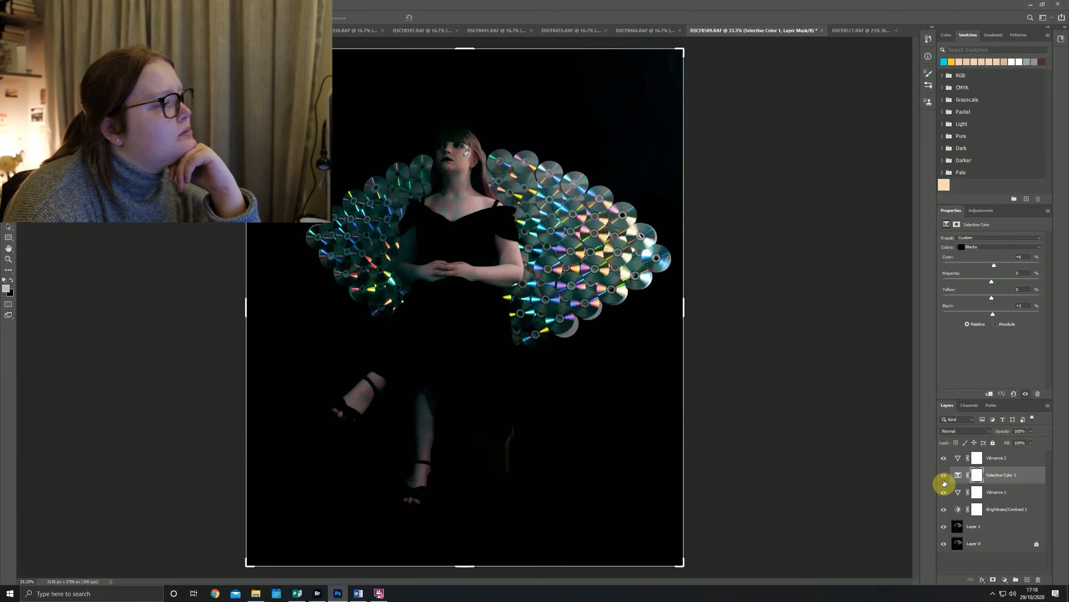
click(944, 481)
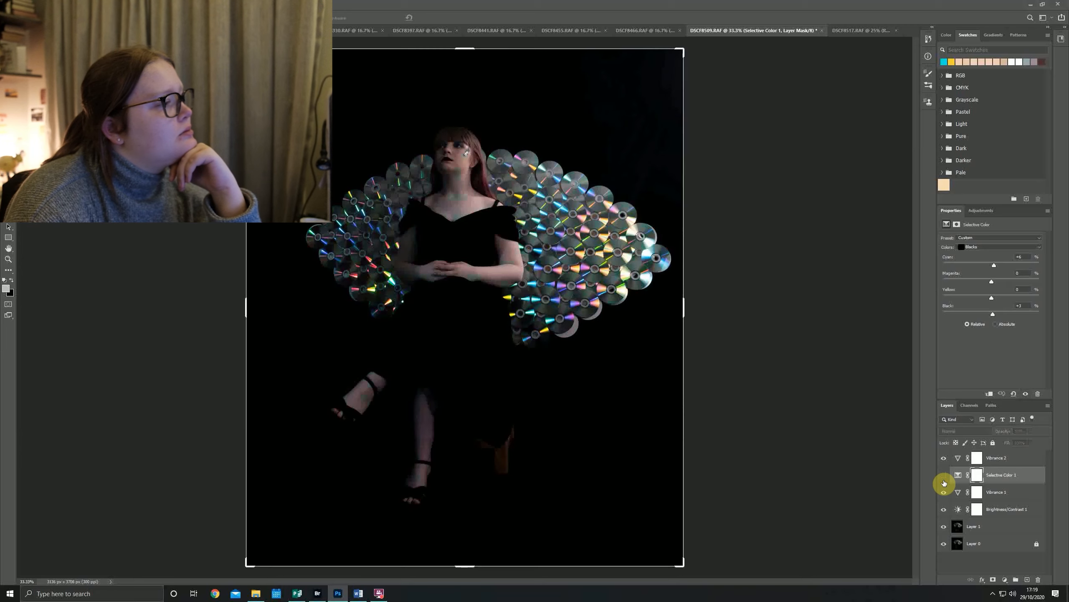
click(944, 482)
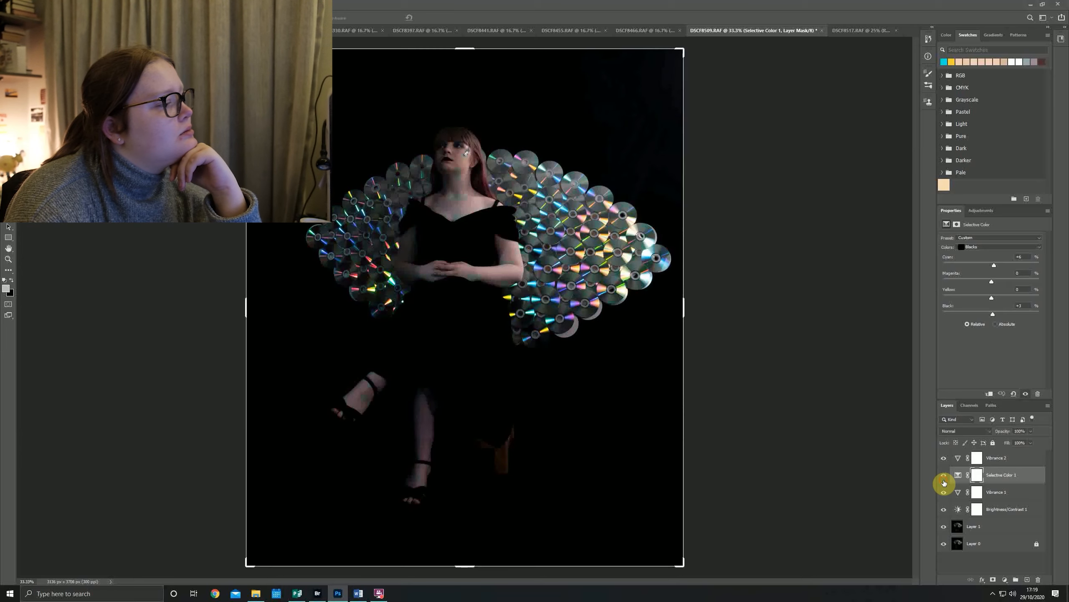
- View DSCF8517 at 33.3%, inspect its Vibrance adjustment settings and compare its grade repeatedly with DSCF8509
click(869, 32)
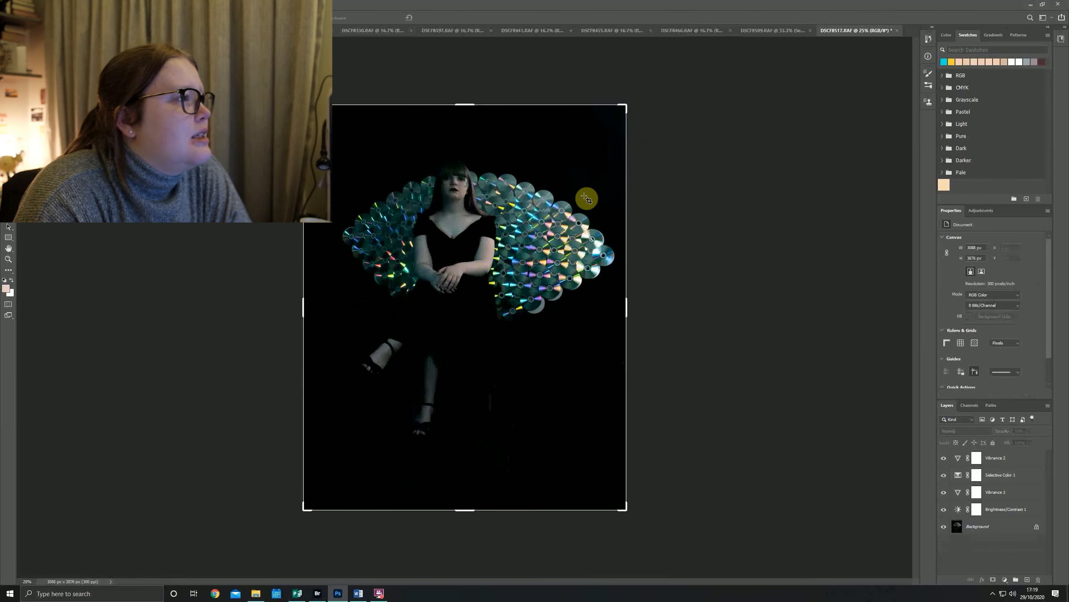
key(ctrl+plus)
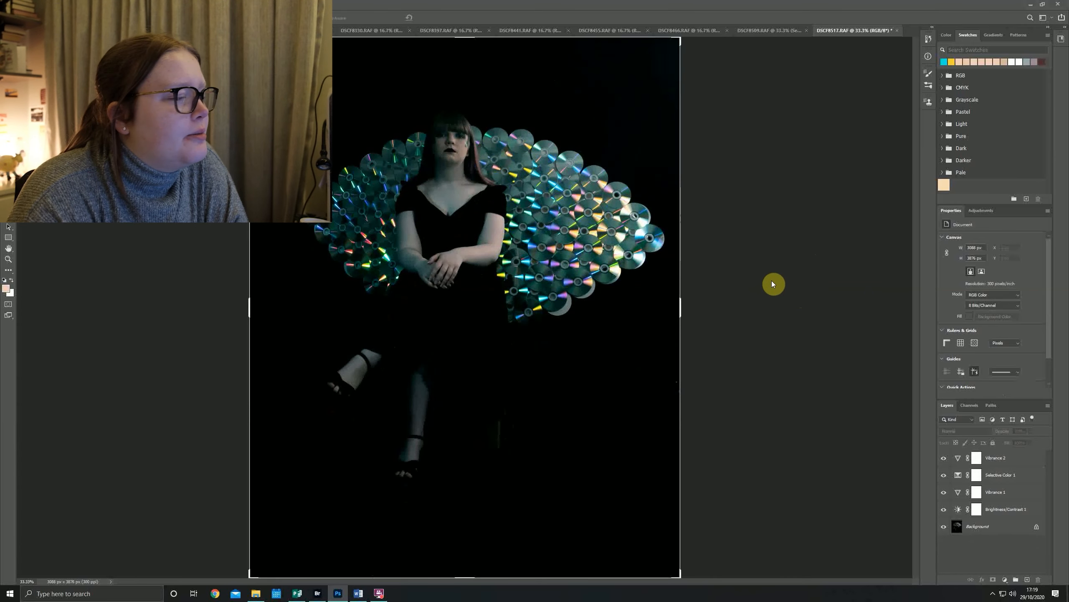
click(991, 458)
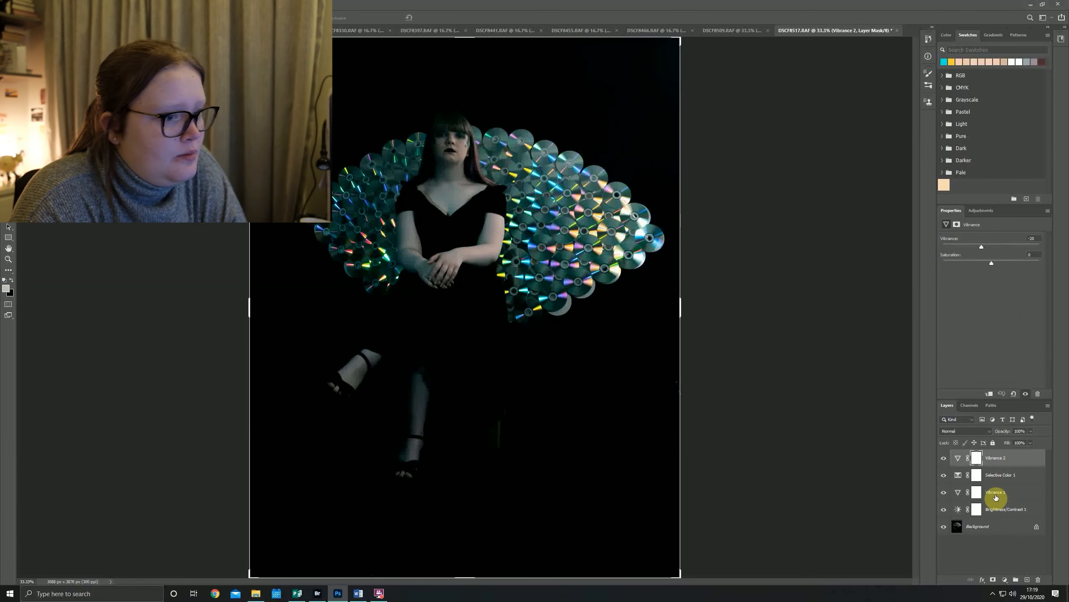
click(996, 496)
click(988, 463)
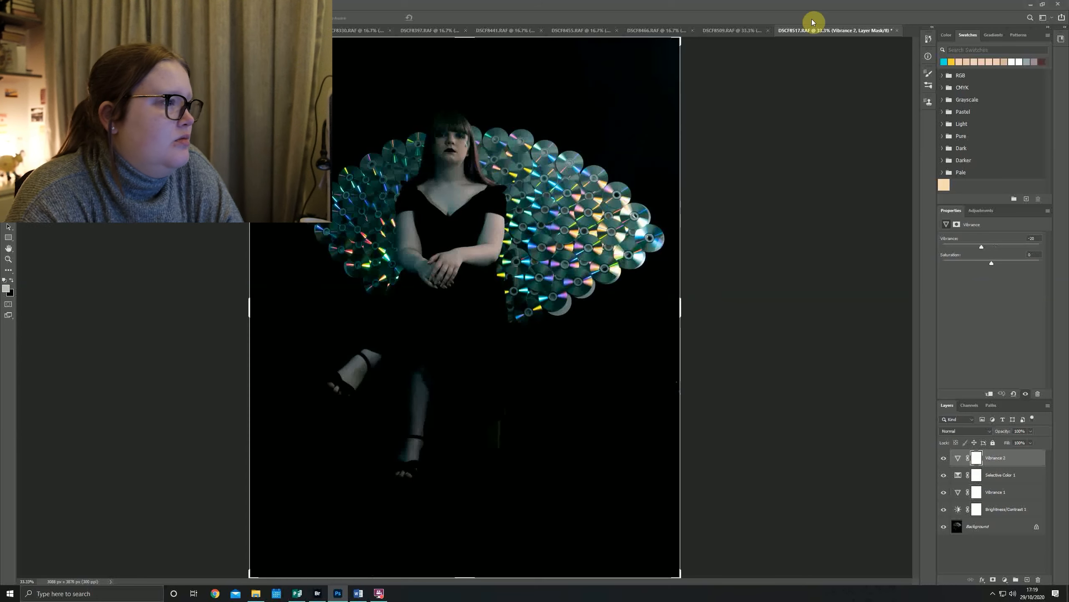
click(753, 31)
click(872, 31)
click(740, 30)
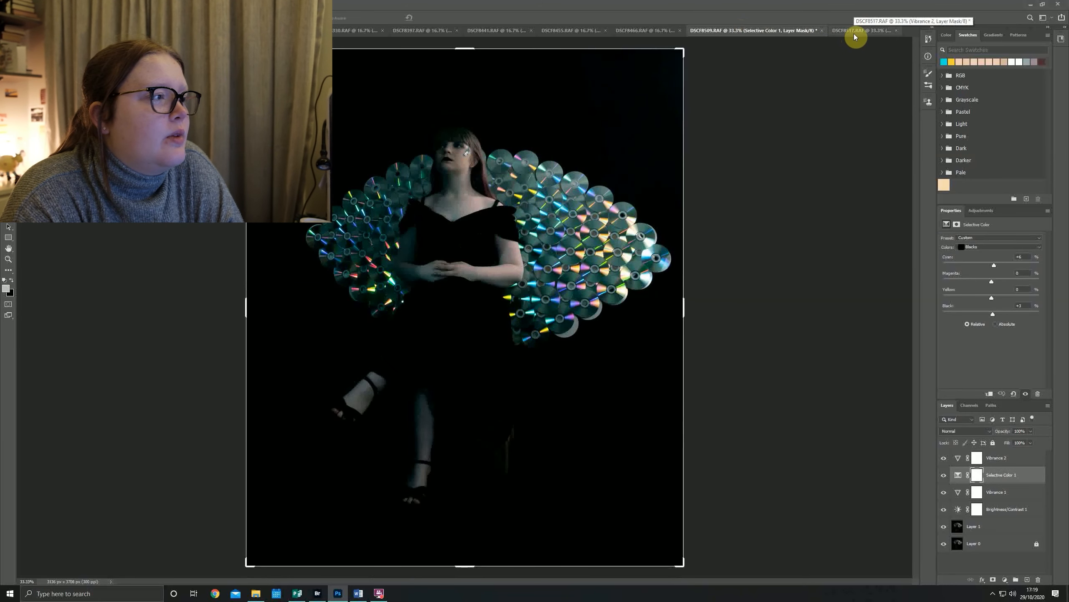
click(854, 34)
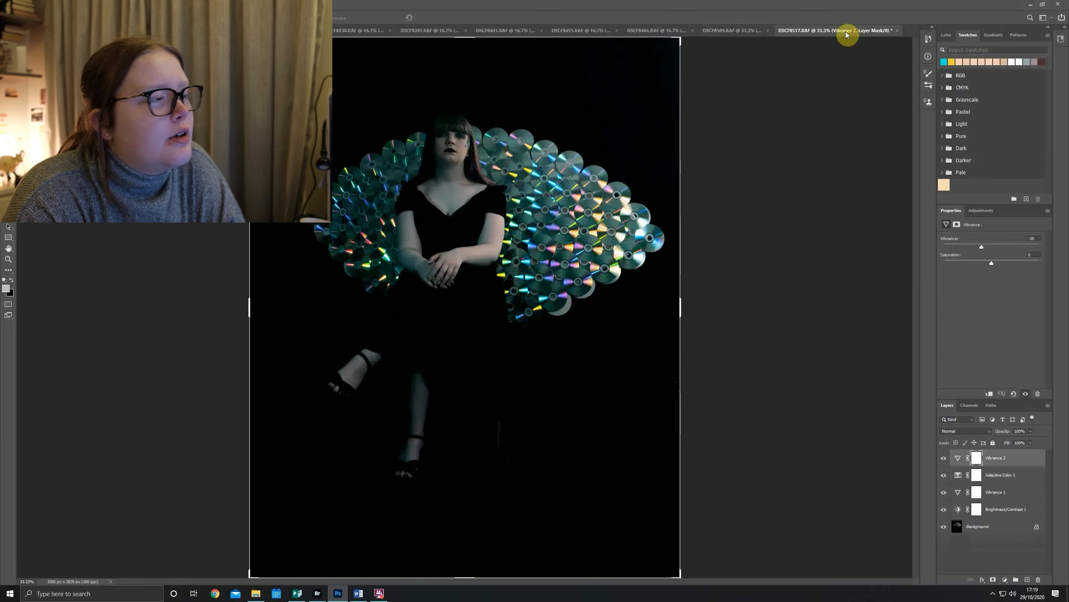
click(740, 31)
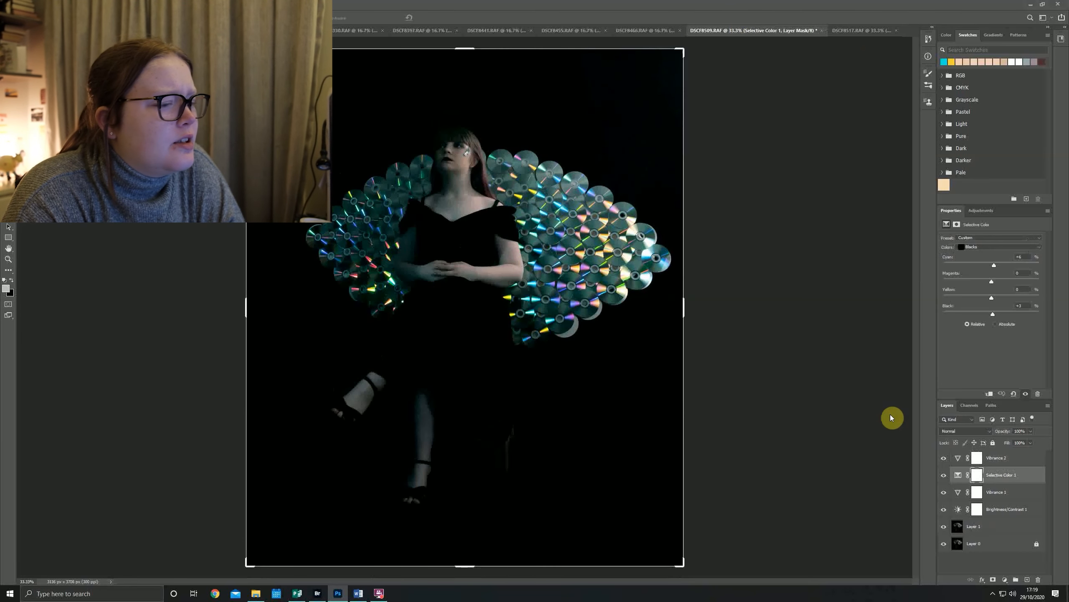
- Deselect the layers in DSCF8509, leave cropping for the Move tool, and open DSCF8556.RAF from Bridge in Camera Raw
click(997, 561)
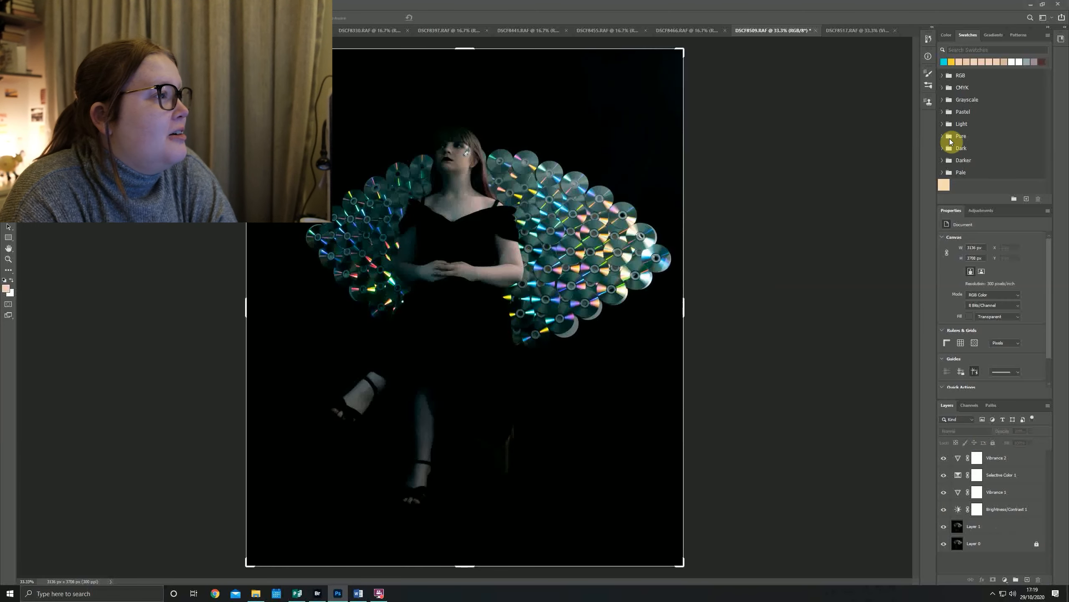
key(v)
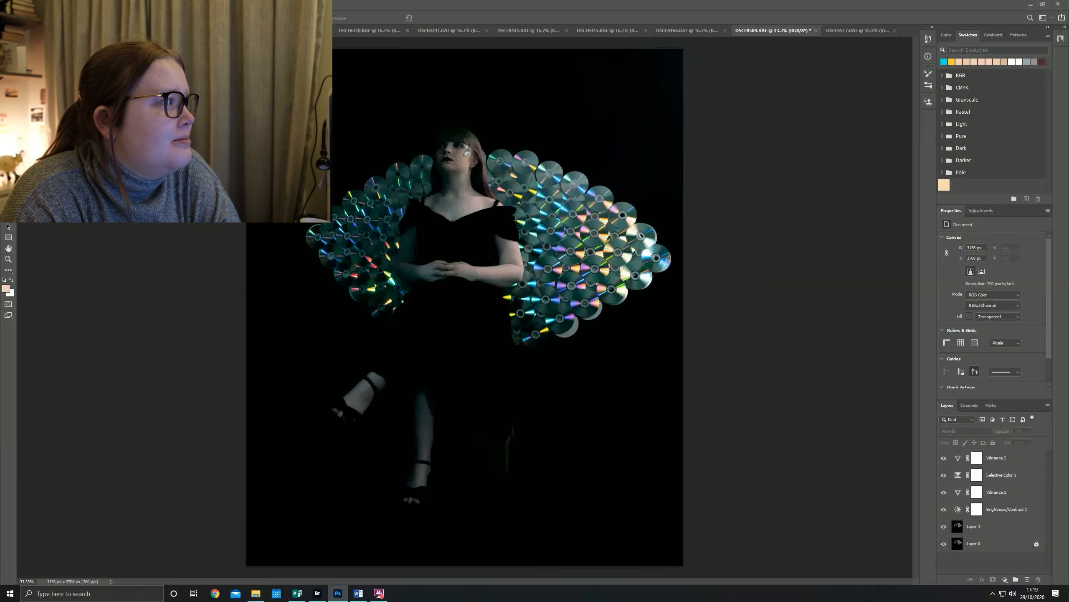
click(318, 593)
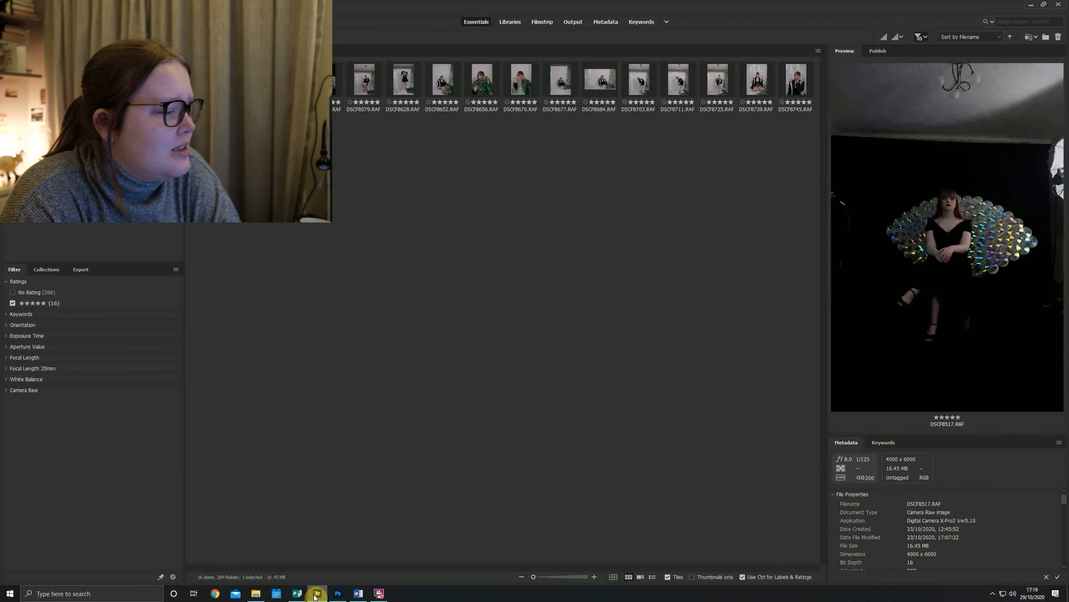
key(alt+Tab)
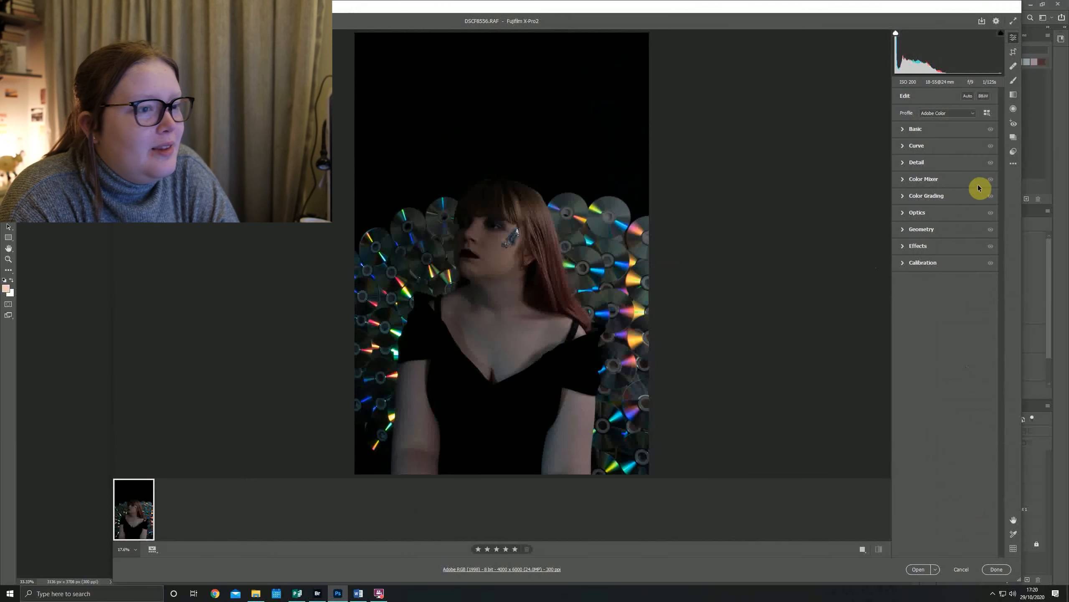
- Apply the third preset in the User Presets group to DSCF8556 and open the image in Photoshop
click(1014, 152)
click(947, 242)
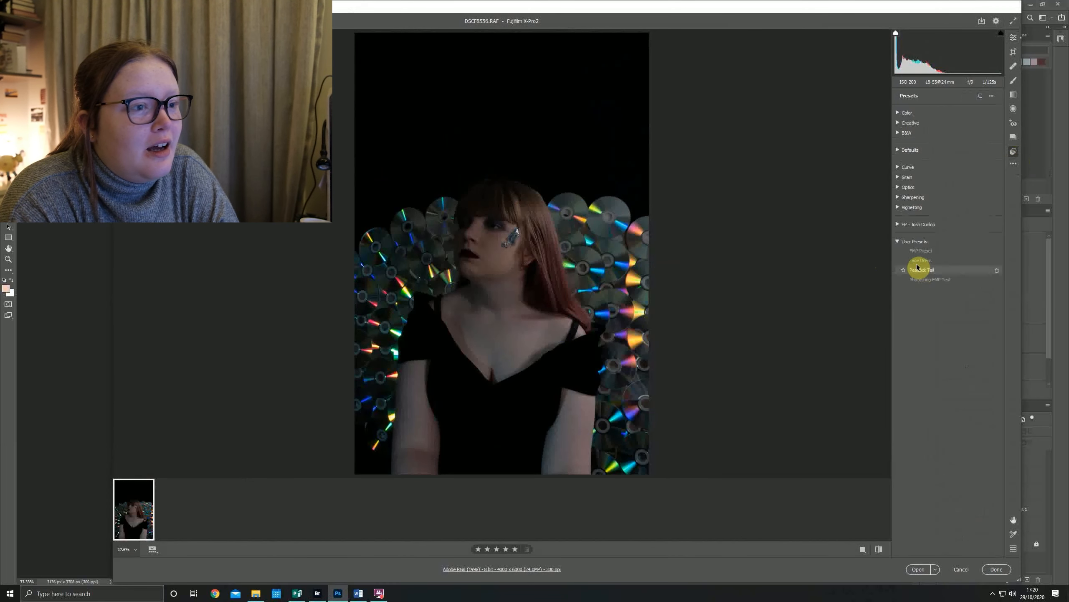
click(919, 270)
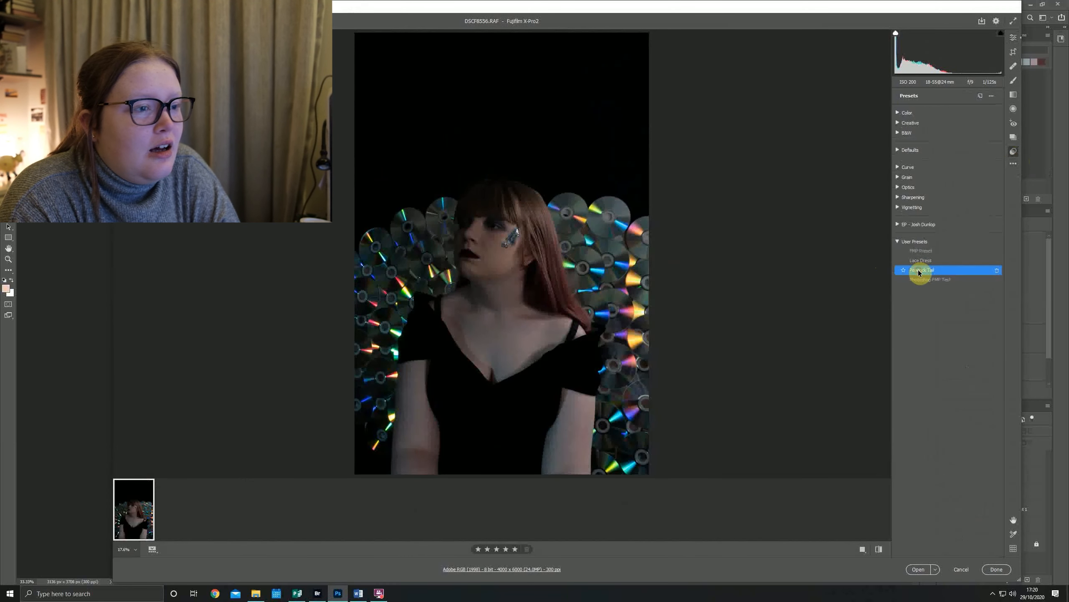
click(918, 568)
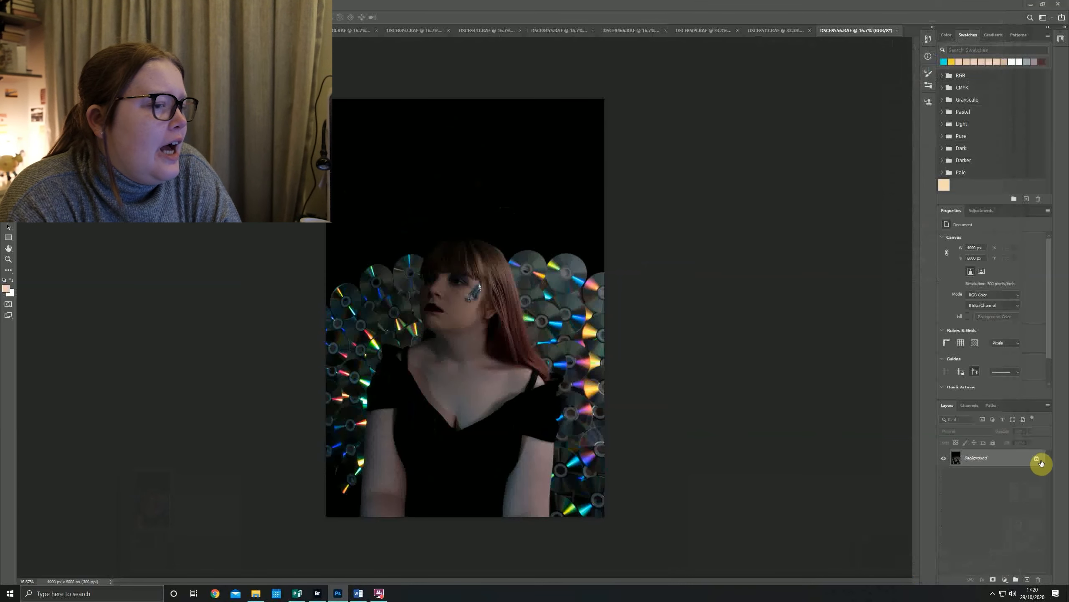
- Copy the Brightness/Contrast, both Vibrance and Selective Color adjustment layers from DSCF8517 into DSCF8556 above its Background
click(782, 31)
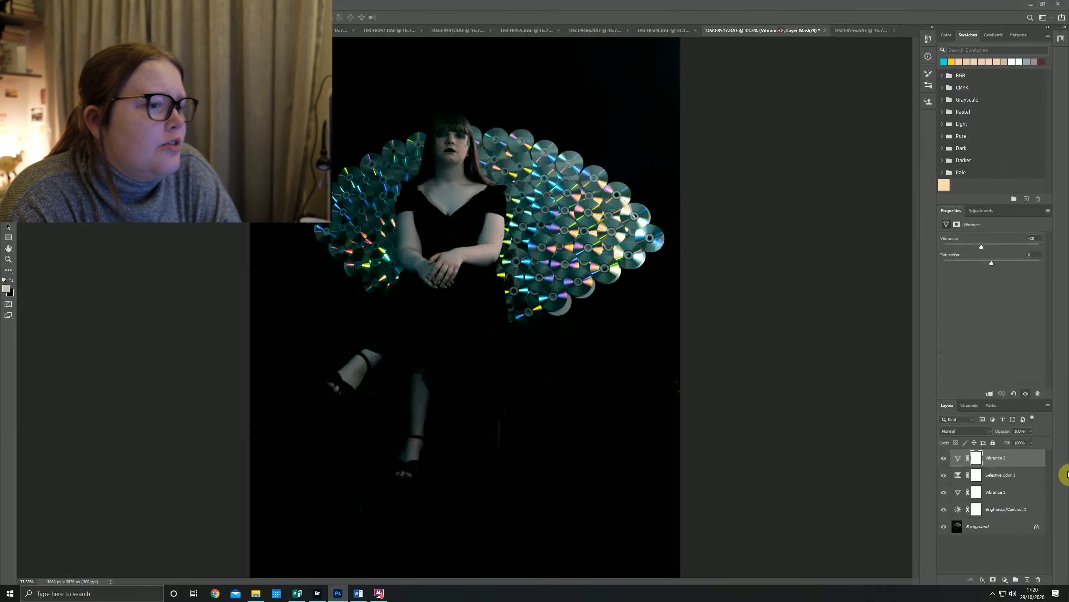
shift+click(1007, 510)
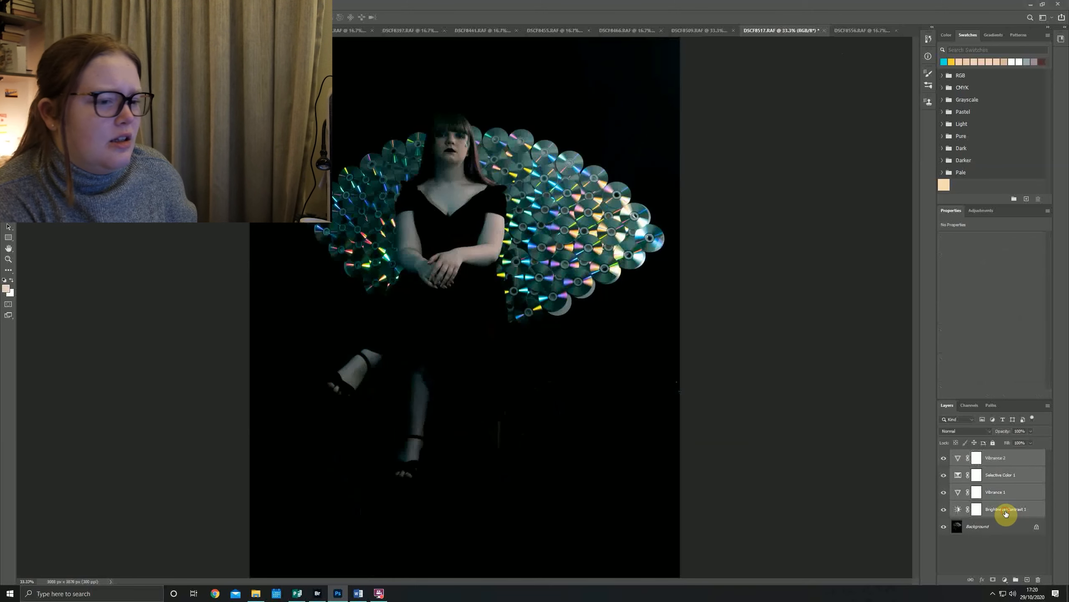
click(870, 33)
drag(914, 78, 972, 556)
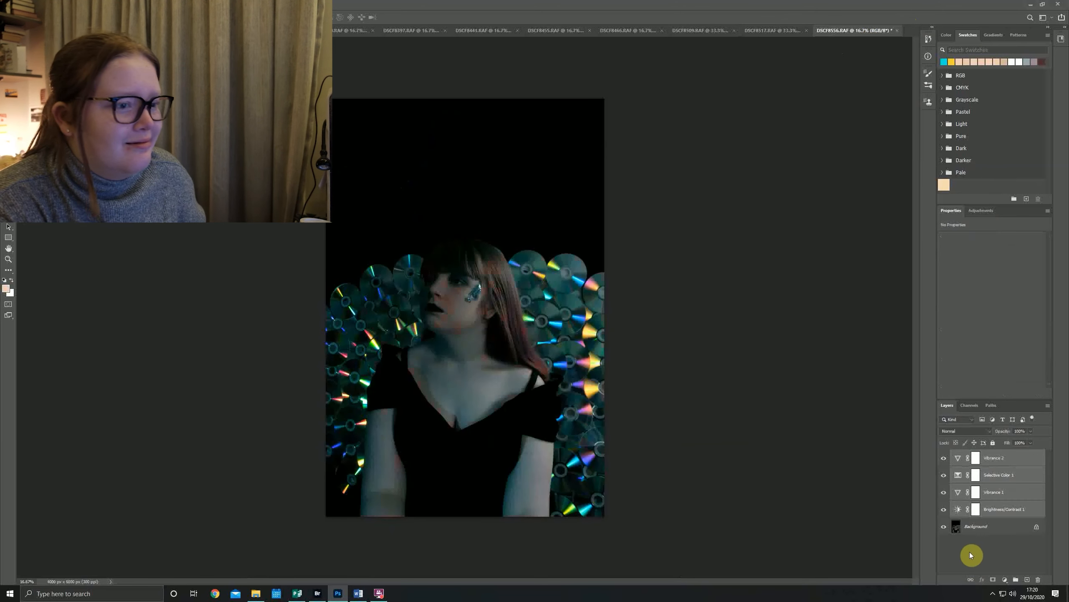
click(835, 440)
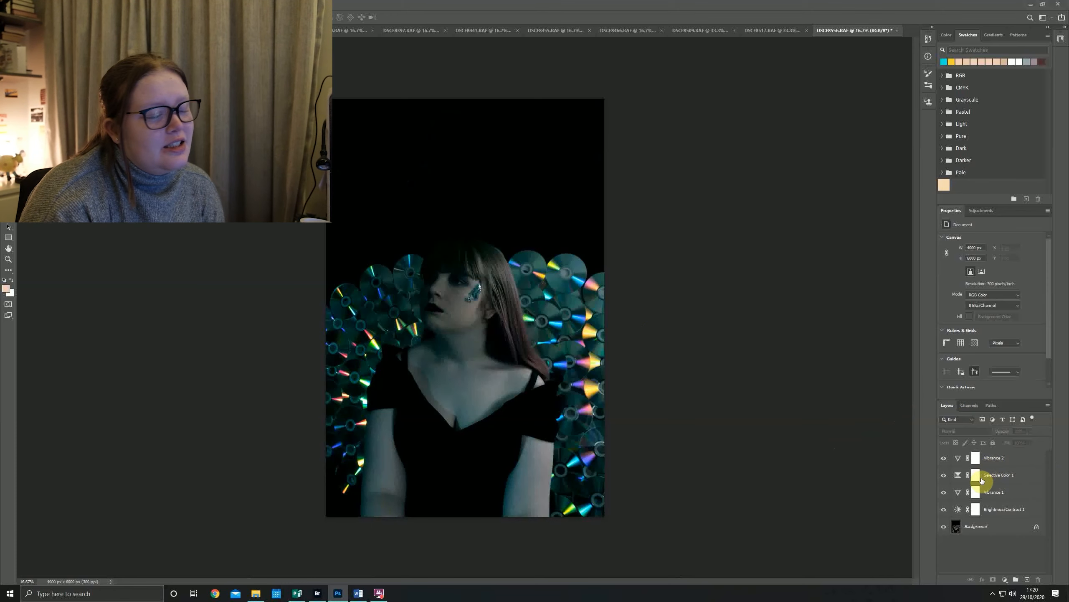
- Review the copied Brightness/Contrast and Selective Color settings in DSCF8556 and lower the vibrance of Vibrance 2 to -40
click(998, 509)
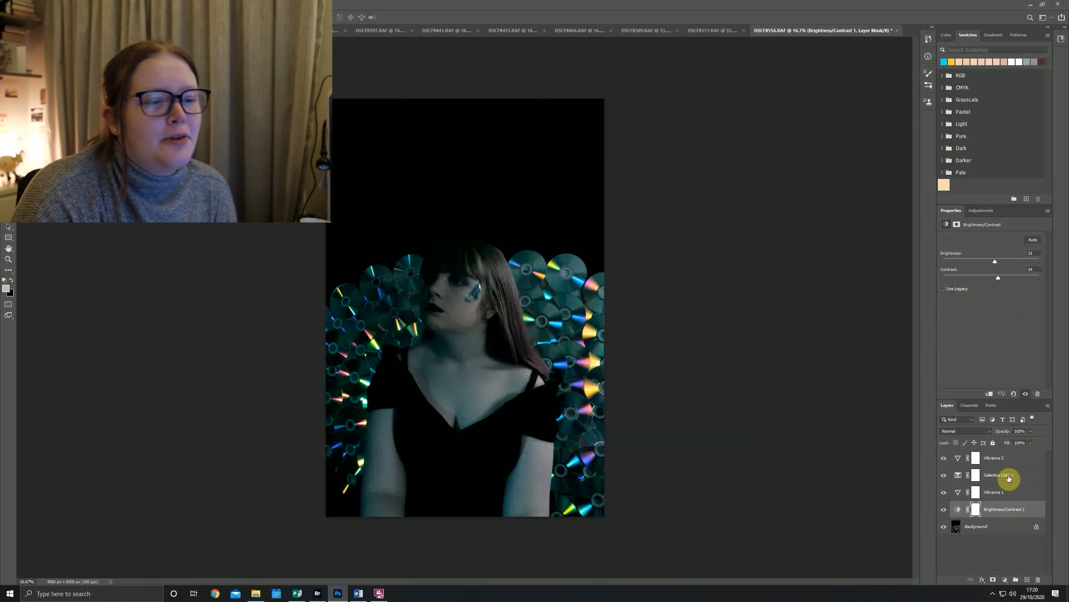
click(1008, 475)
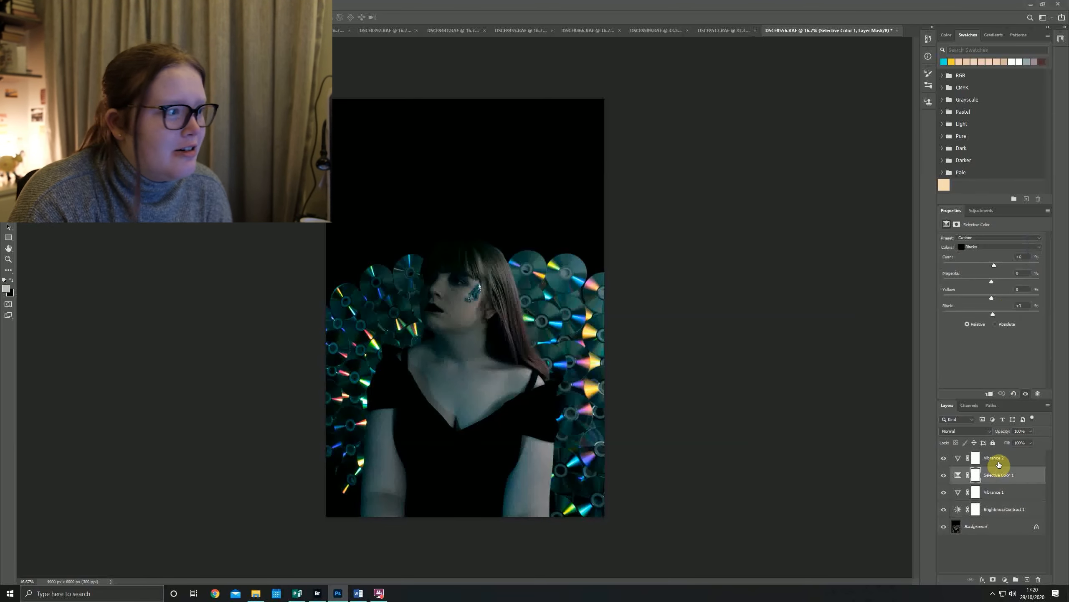
click(999, 463)
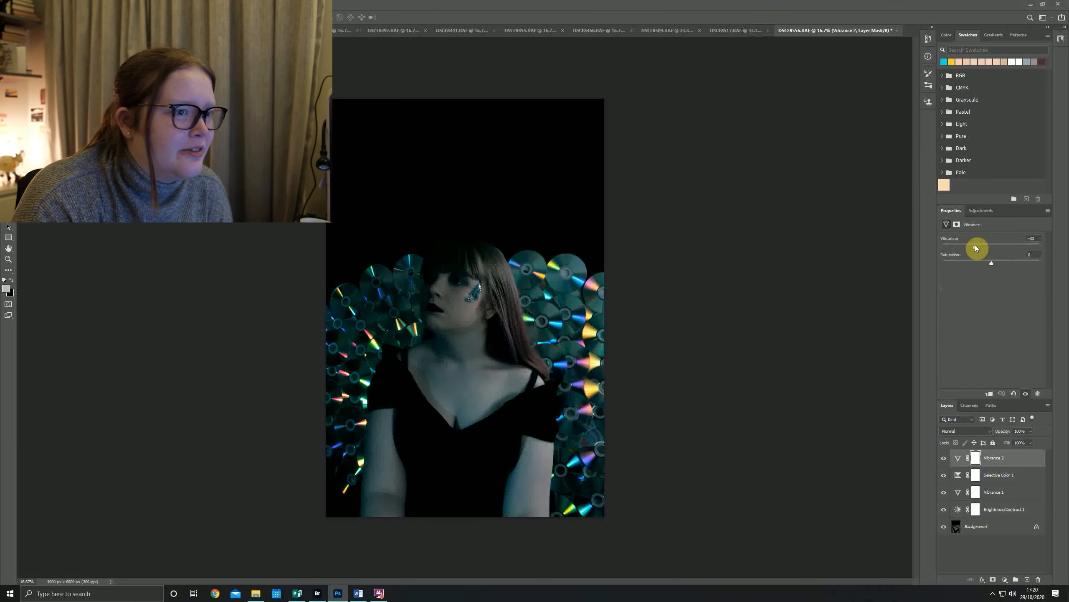
mouse_move(976, 248)
mouse_down()
mouse_move(971, 241)
mouse_move(993, 241)
mouse_move(964, 241)
mouse_move(1020, 244)
mouse_move(972, 239)
mouse_up()
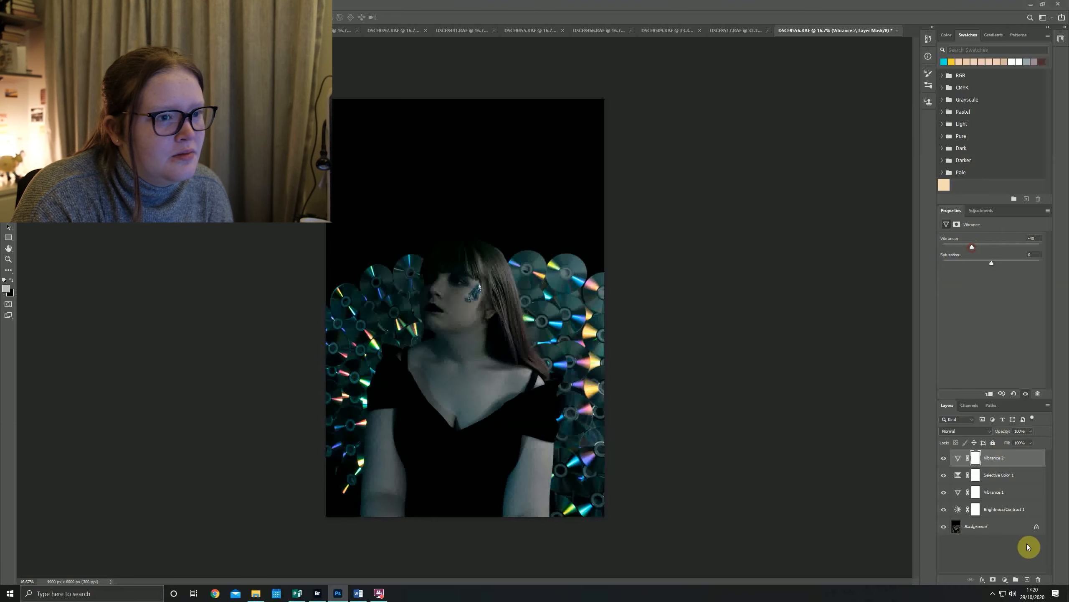
- Raise the brightness of DSCF8556's Brightness/Contrast adjustment layer to about 33
click(1006, 482)
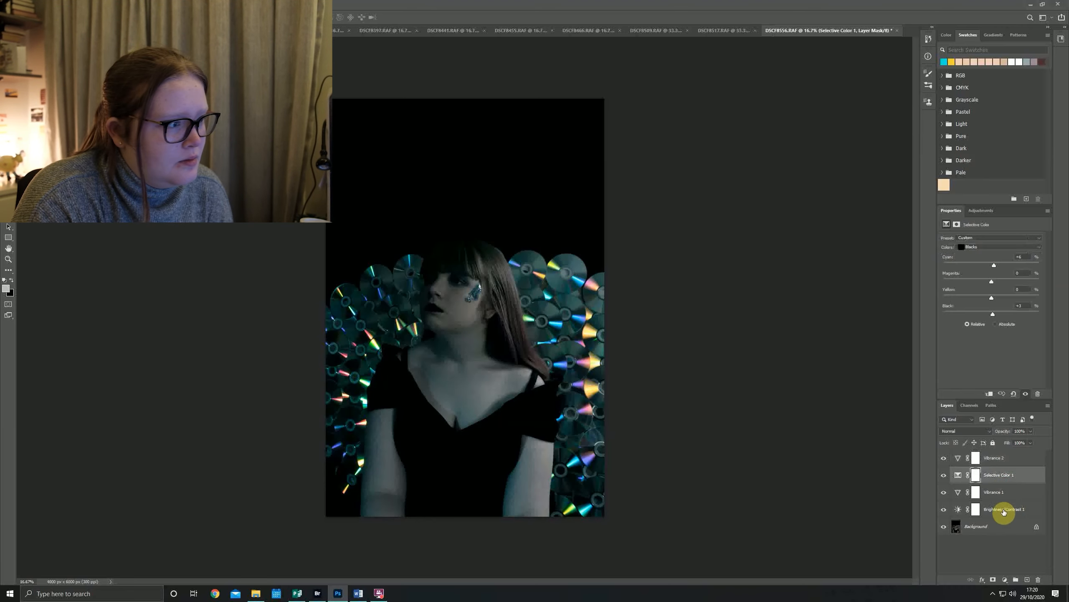
click(1008, 507)
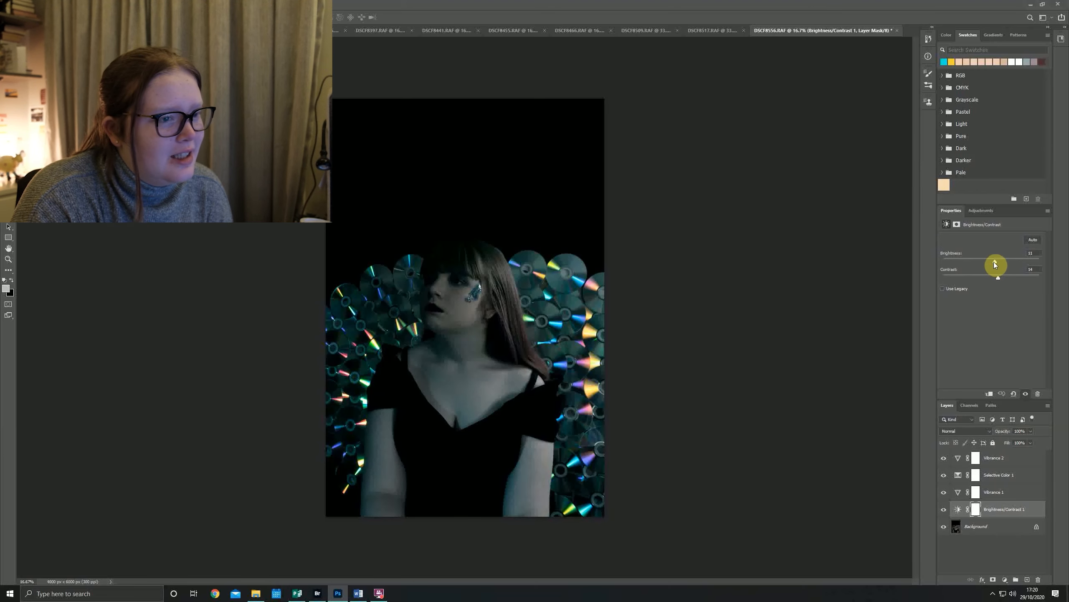
drag(996, 261, 999, 262)
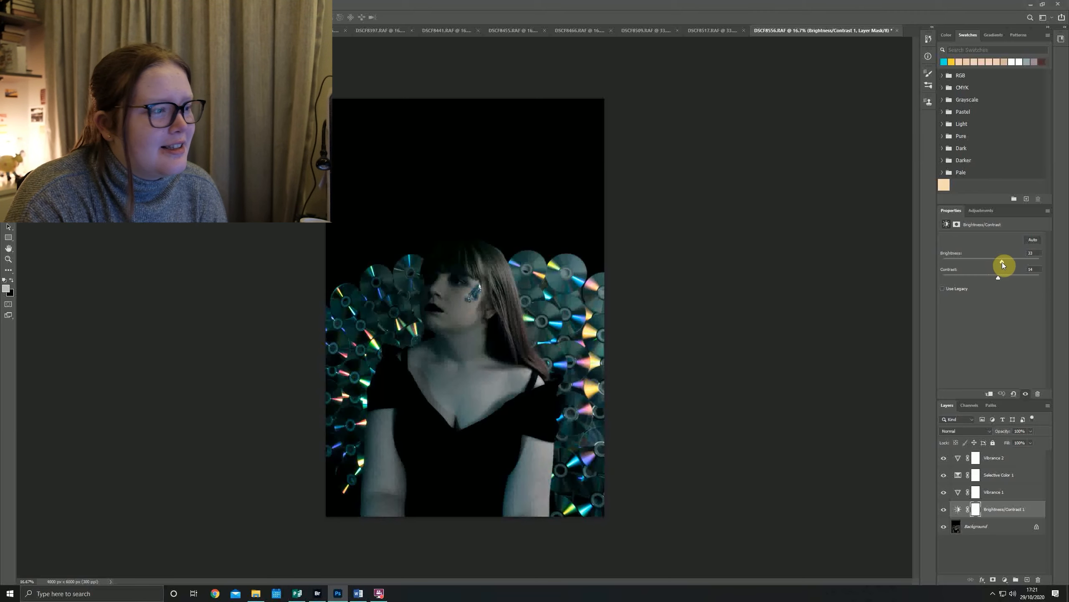
- Set DSCF8556's Brightness/Contrast adjustment layer to brightness 25 and contrast 25, and deselect the layer
drag(1003, 264, 1000, 262)
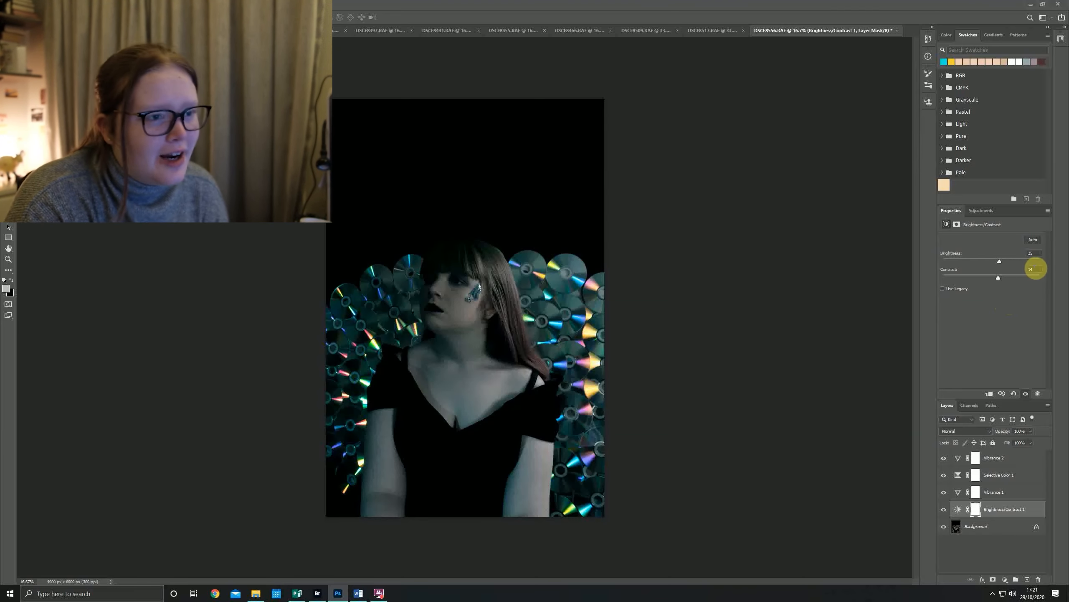
text(5)
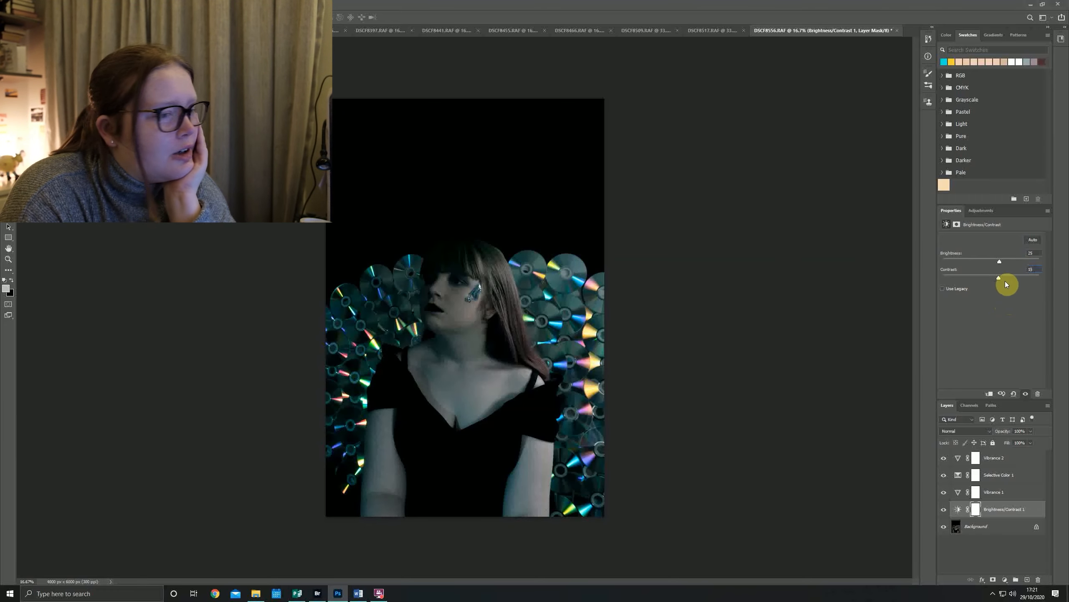
drag(1001, 279, 1021, 277)
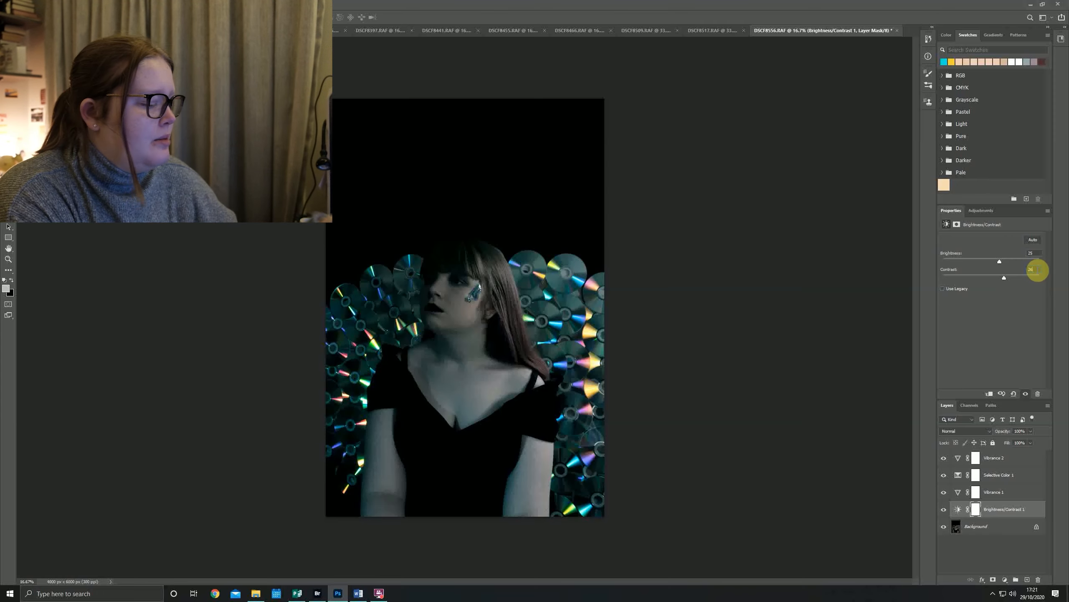
text(5)
key(Return)
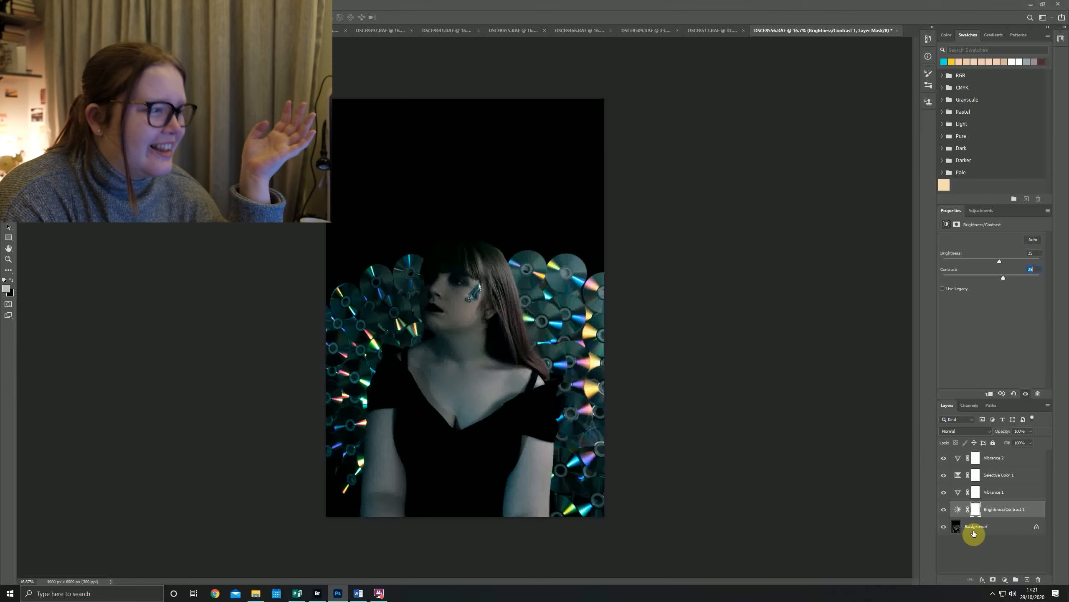
click(977, 548)
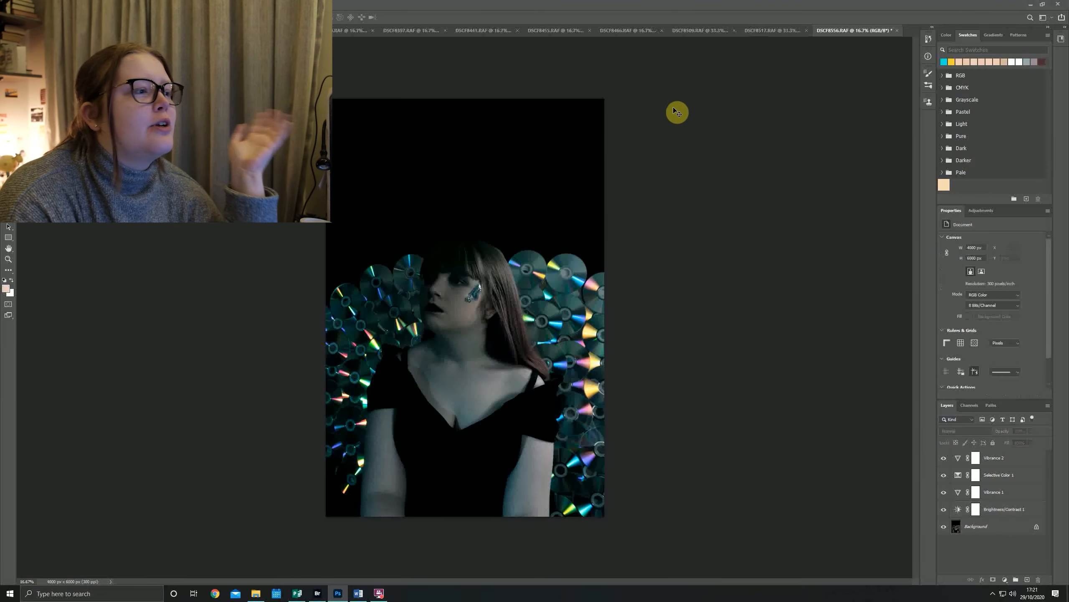
- Switch to Bridge, open DSCF8560 in Camera Raw, apply the Peacock Tail user preset and open the image in Photoshop
click(317, 593)
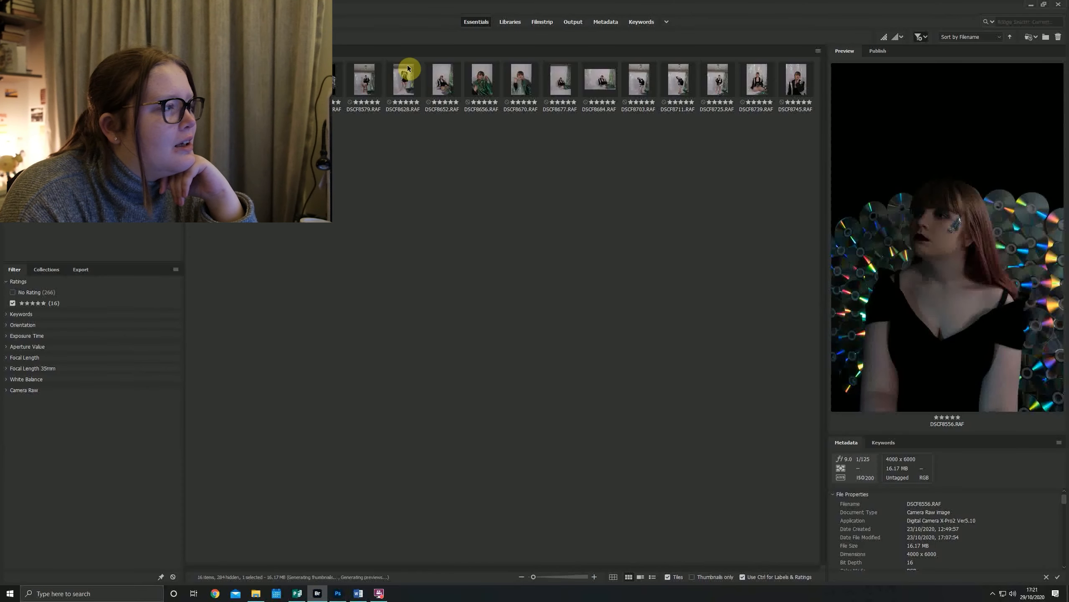
double_click(332, 85)
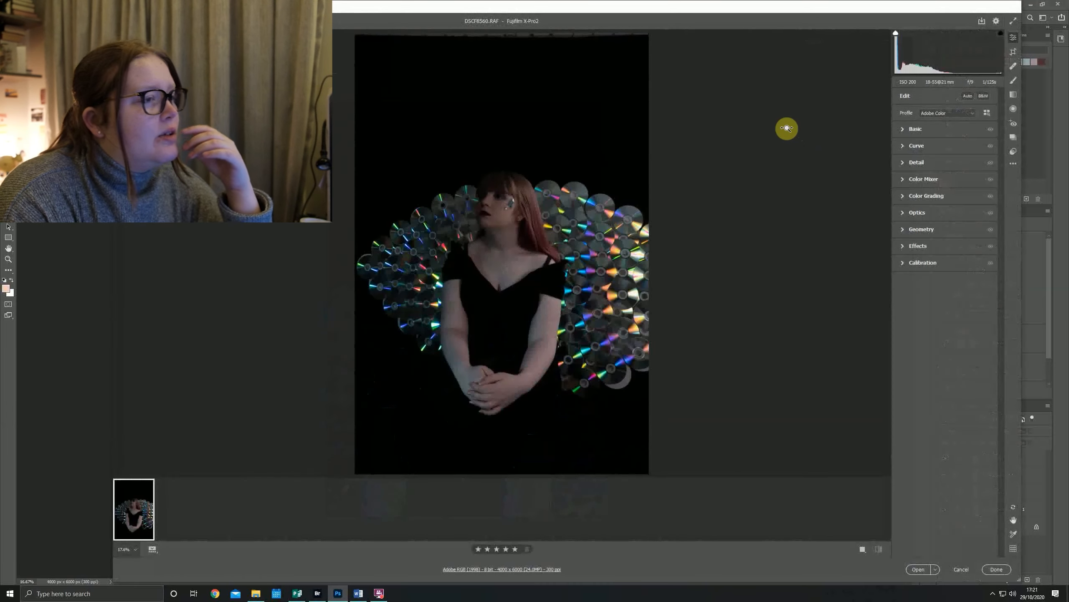
click(1014, 151)
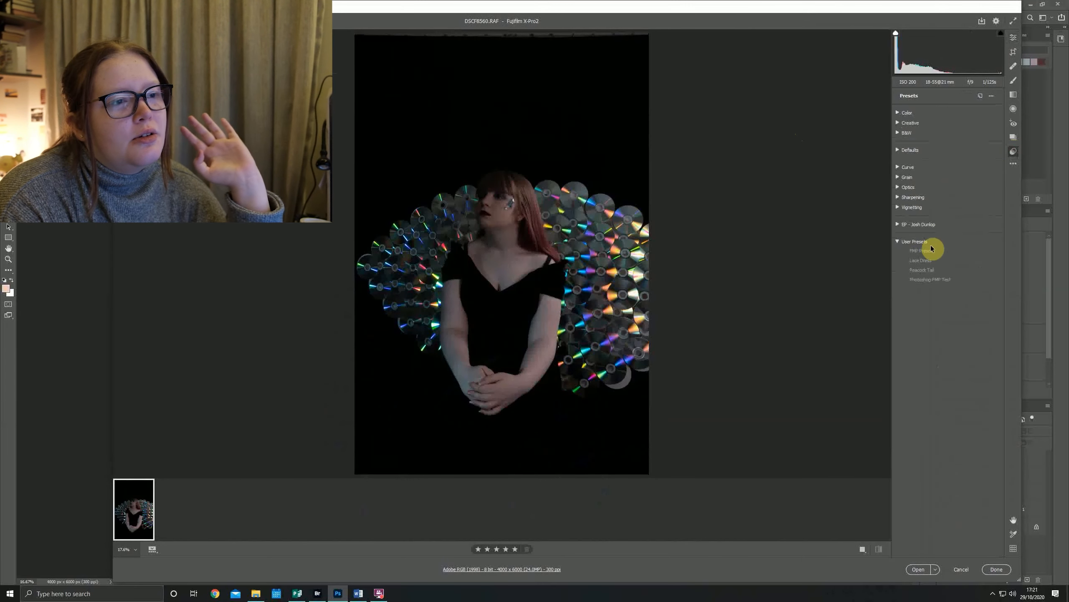
click(925, 271)
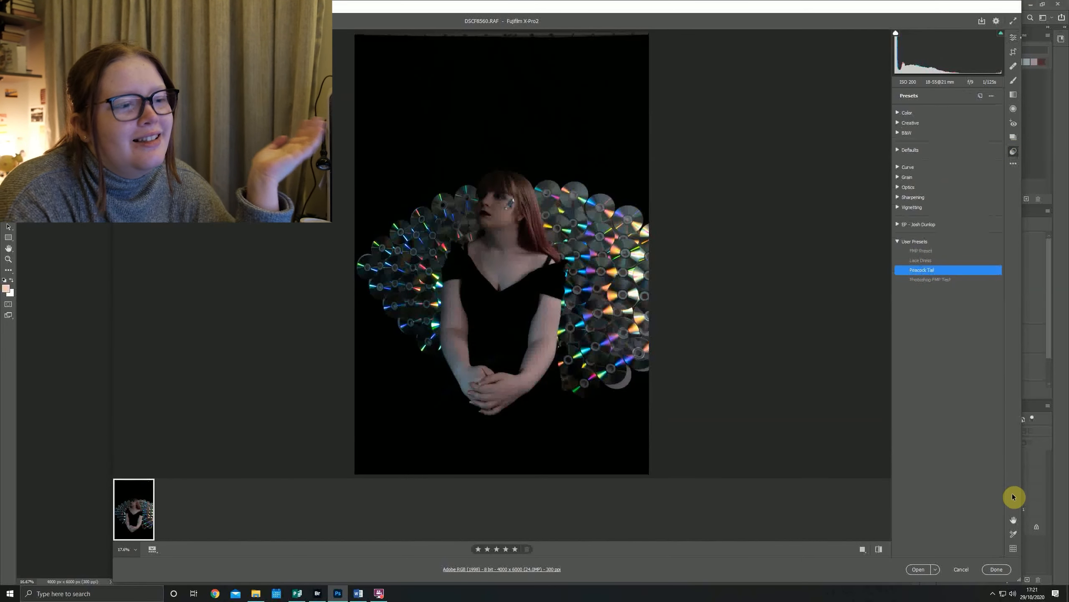
click(913, 574)
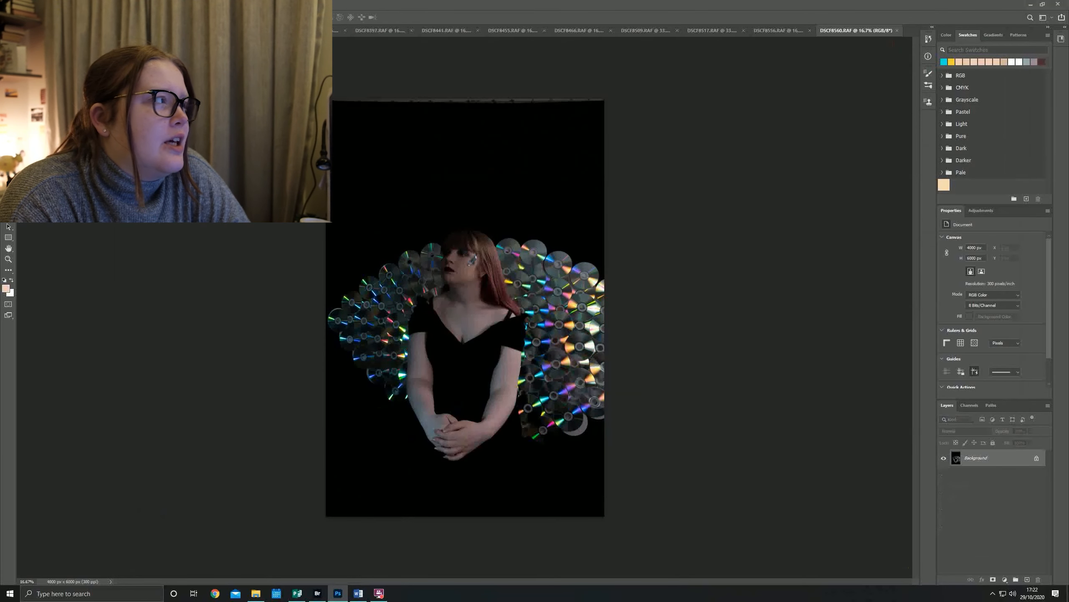
- Crop the lighter strip off the top edge of DSCF8560, leaving the image about 4000 x 5688 px
key(c)
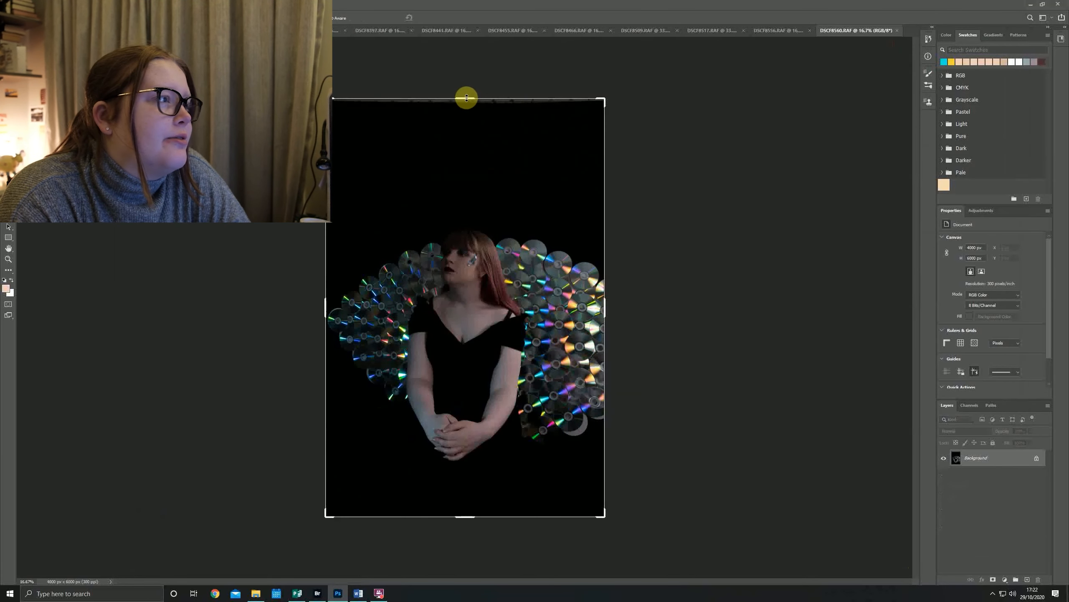
mouse_move(466, 99)
mouse_down()
mouse_move(466, 123)
mouse_move(463, 105)
mouse_up()
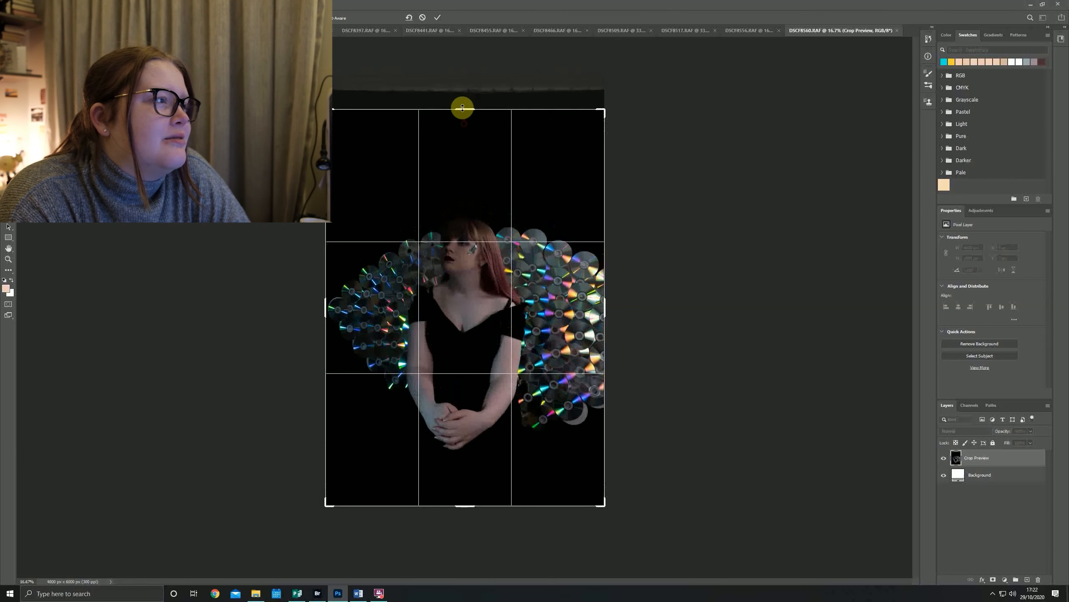
click(438, 18)
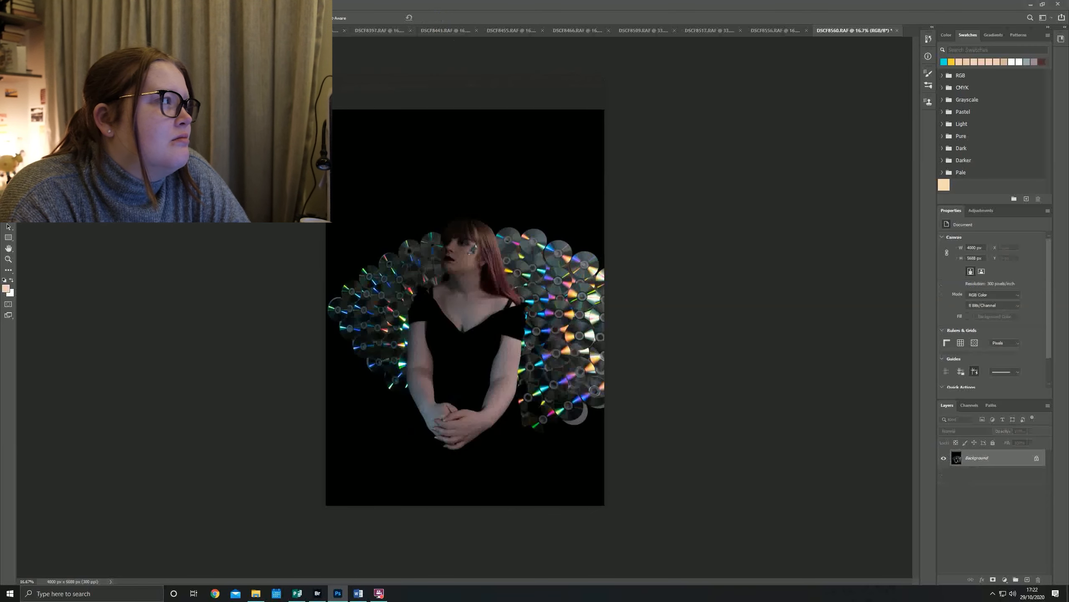
- Copy the Brightness/Contrast, both Vibrance and Selective Color adjustment layers from DSCF8556 into DSCF8560 and check the effect of Selective Color 1
click(794, 29)
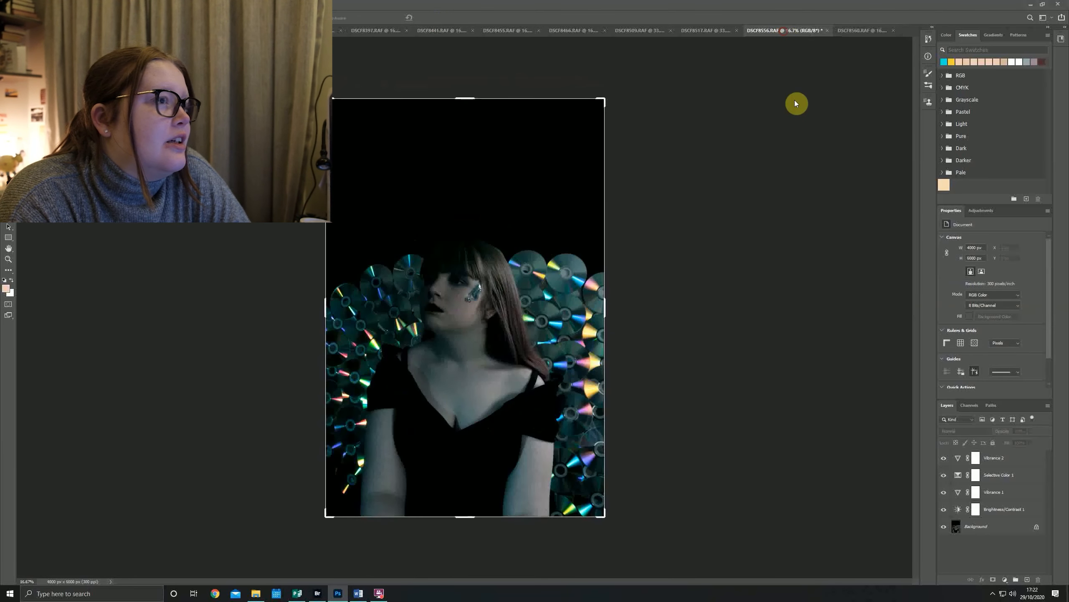
click(1009, 458)
shift+click(1010, 508)
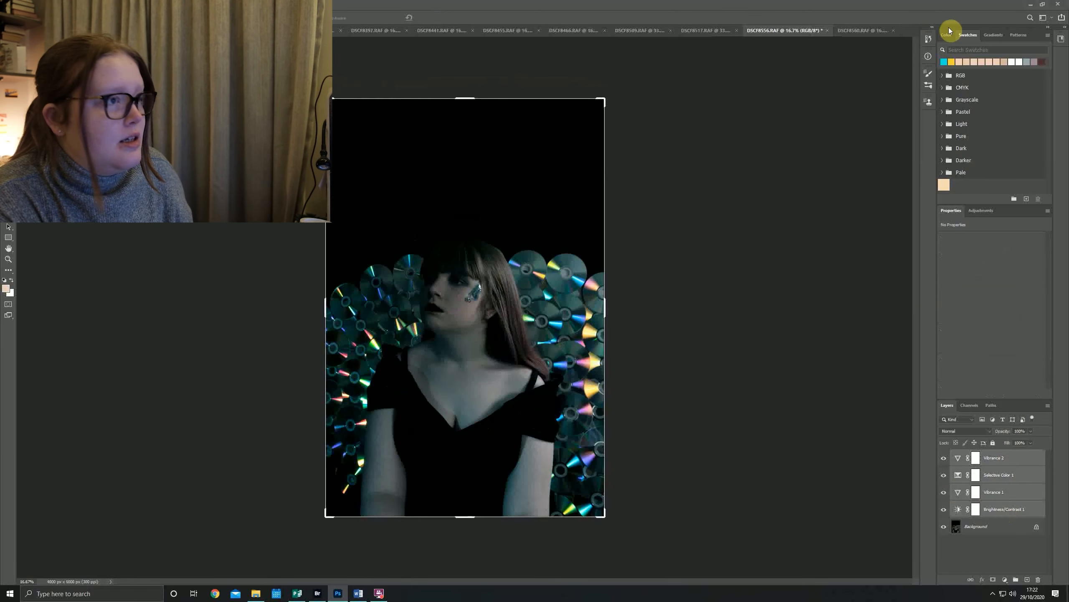
click(861, 30)
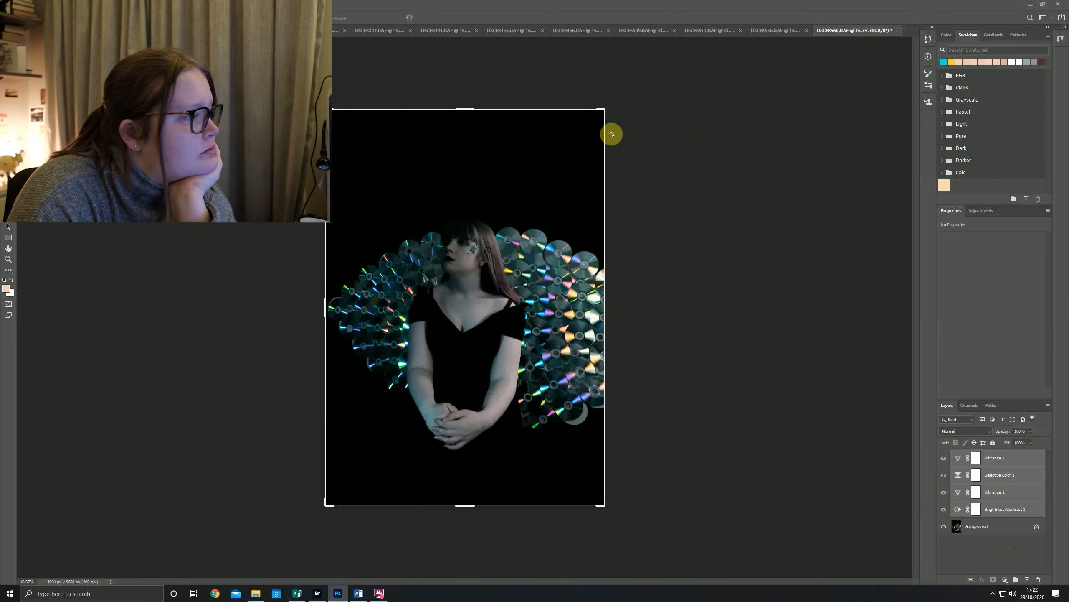
key(v)
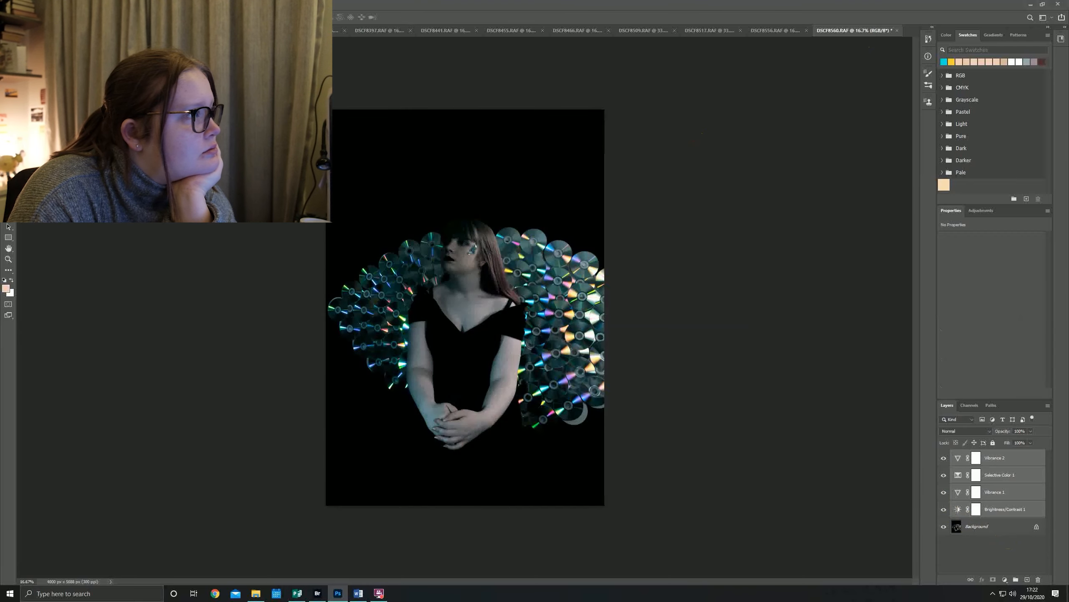
click(649, 242)
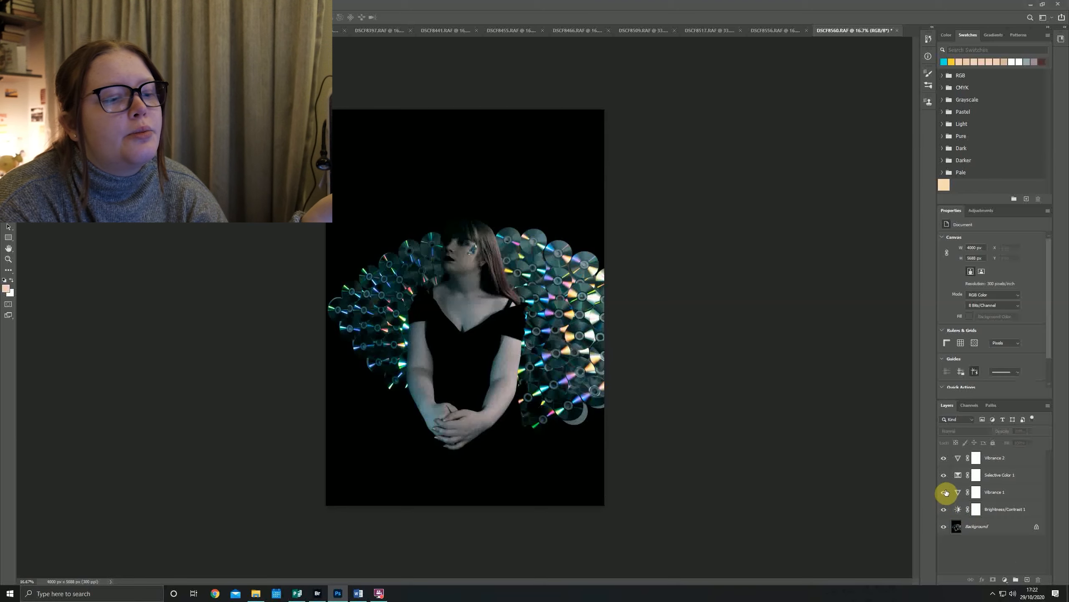
click(944, 476)
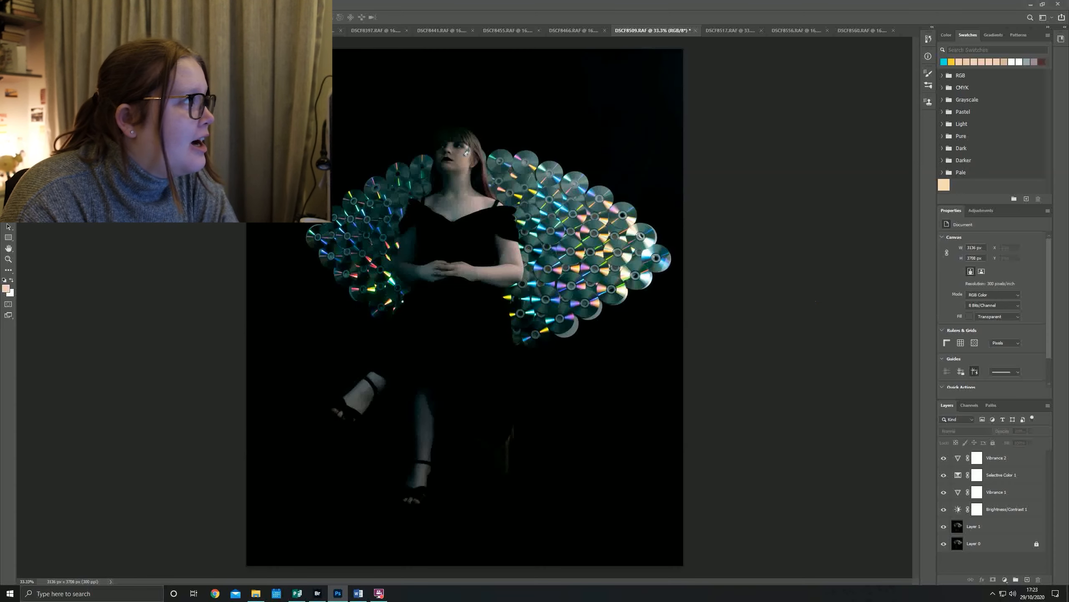
- Switch to Bridge and preview the five-star photos from DSCF8579 to DSCF8656
click(317, 593)
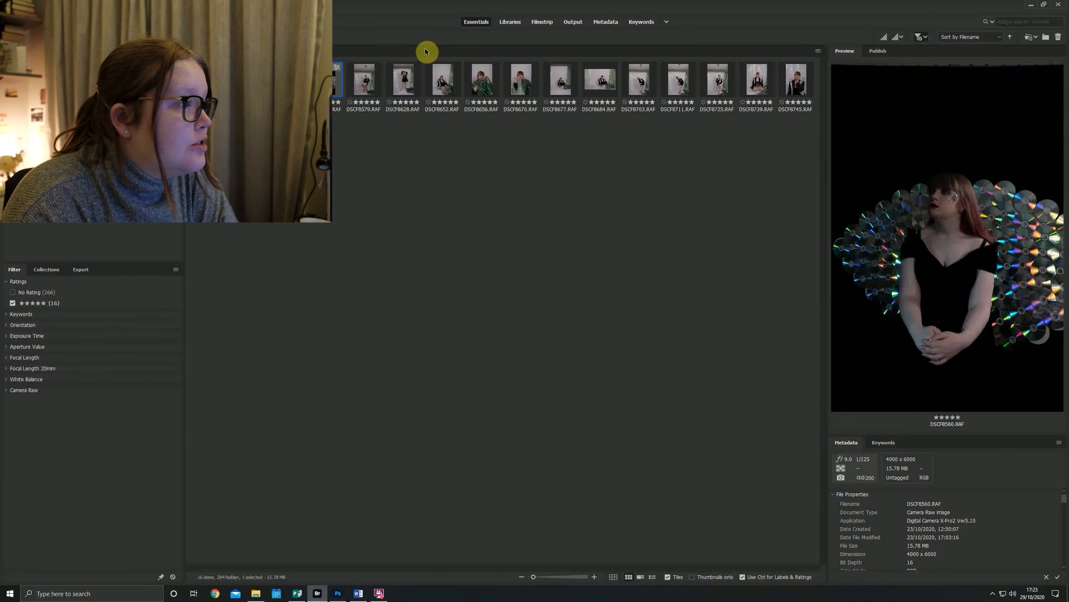
click(443, 83)
click(410, 85)
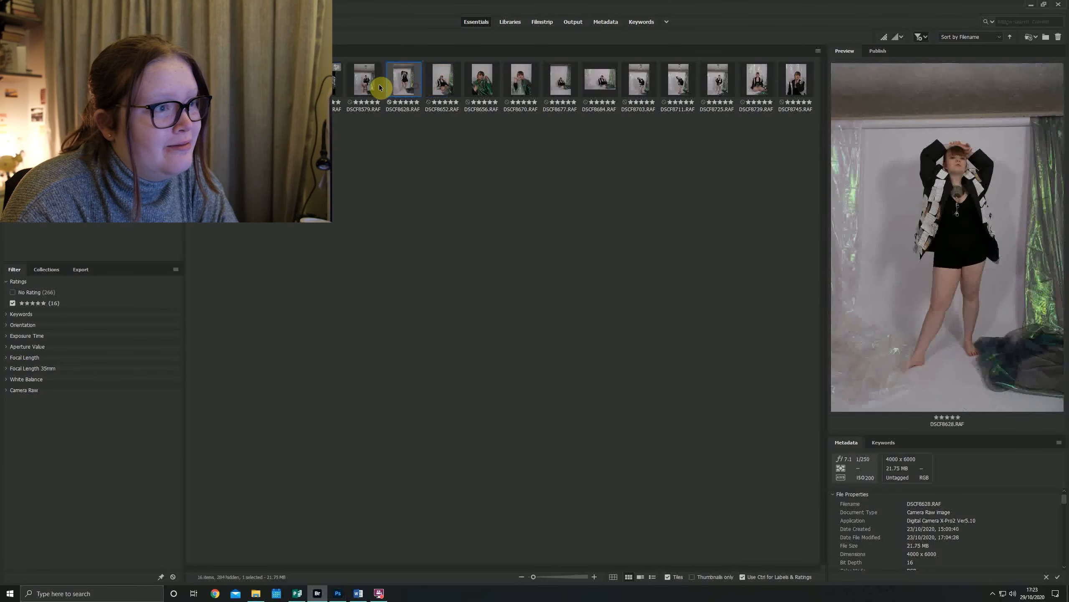
click(379, 83)
click(480, 83)
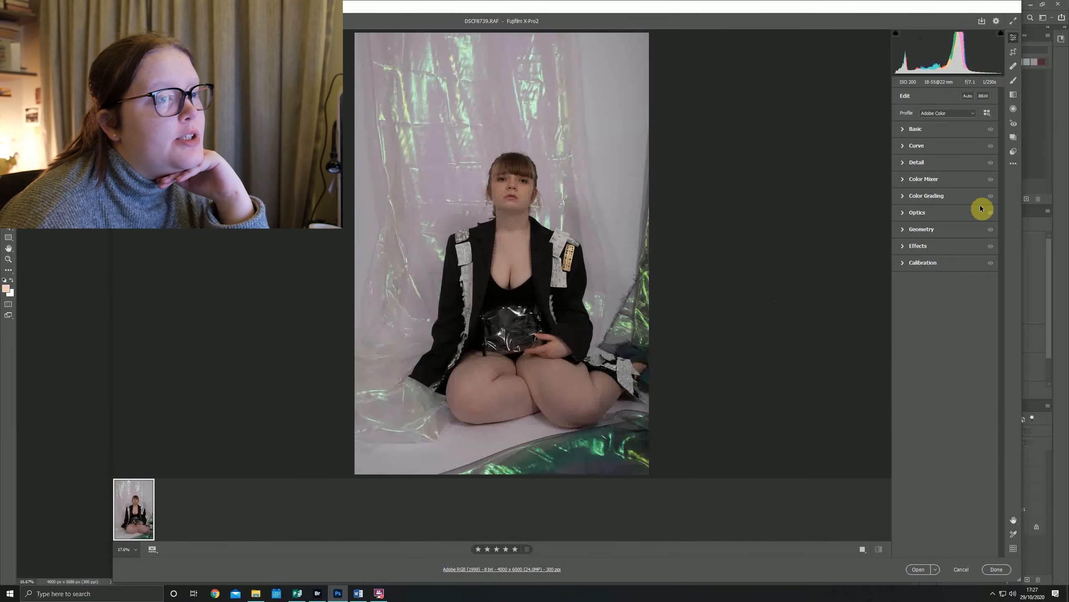
- Try a slight exposure increase on DSCF8739, reset it to 0.00 and raise the contrast to +21
click(908, 131)
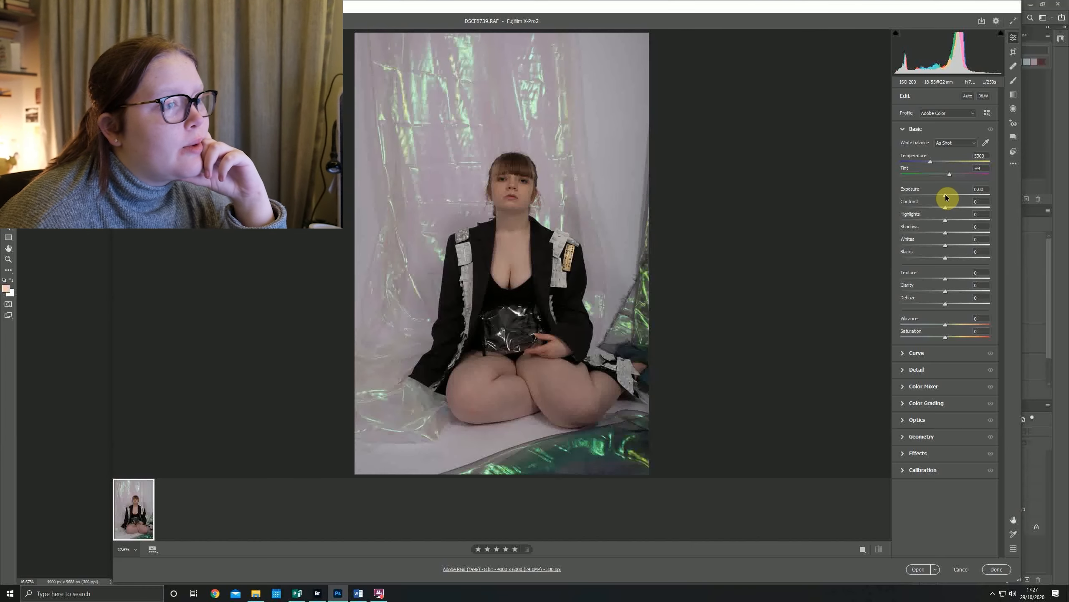
drag(946, 195, 947, 194)
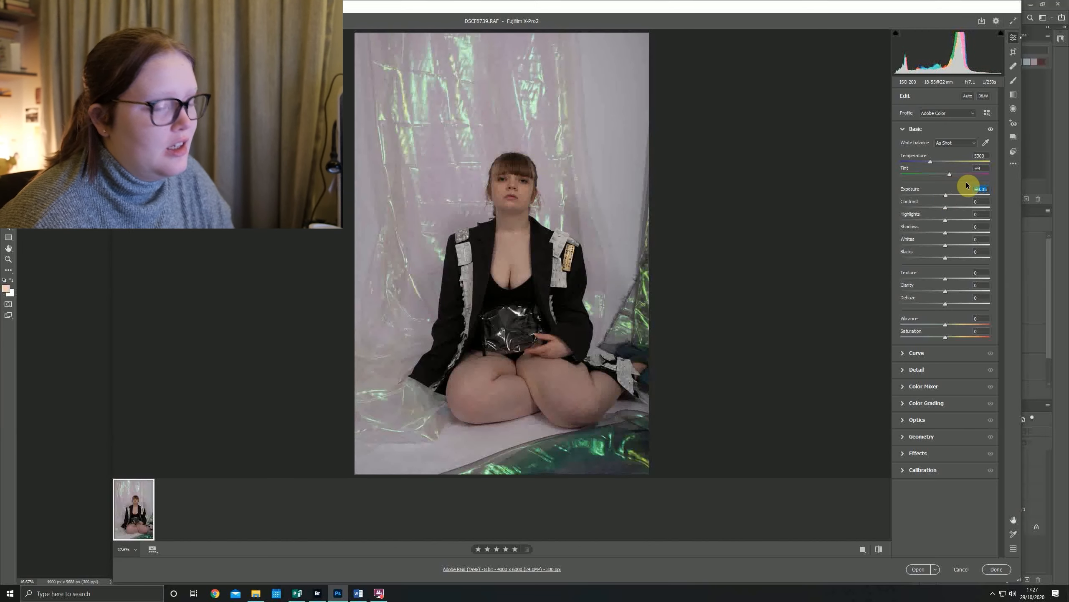
key(Down)
mouse_move(948, 208)
mouse_down()
mouse_move(957, 209)
mouse_move(949, 212)
mouse_up()
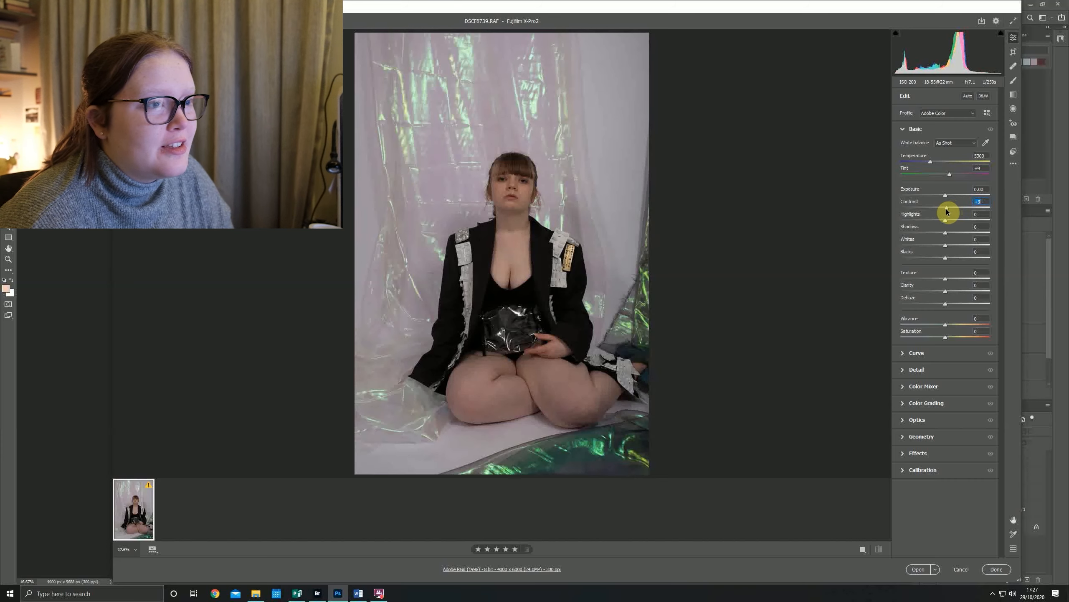
mouse_move(946, 212)
mouse_down()
mouse_move(965, 207)
mouse_move(955, 210)
mouse_up()
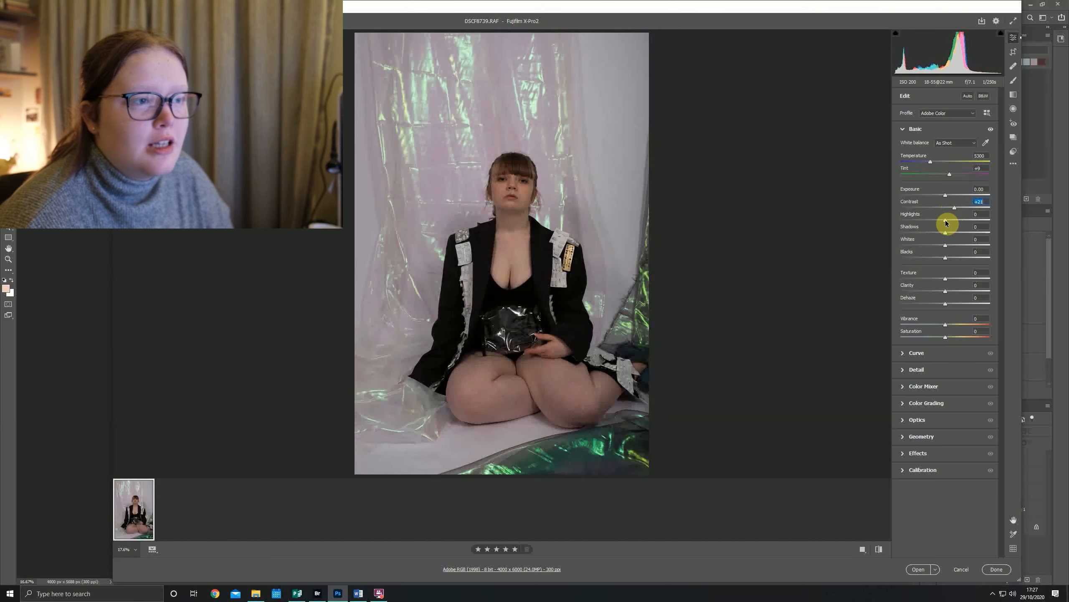
- Set DSCF8739's highlights to +16, shadows to -23, whites to +7 and blacks to +7
drag(946, 223, 953, 223)
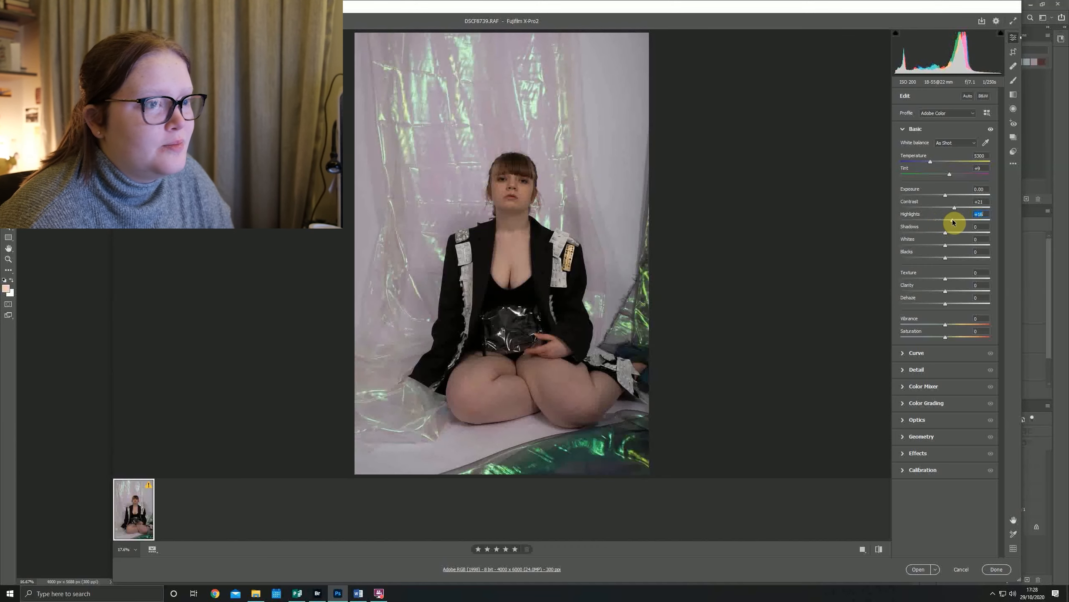
drag(954, 222, 948, 244)
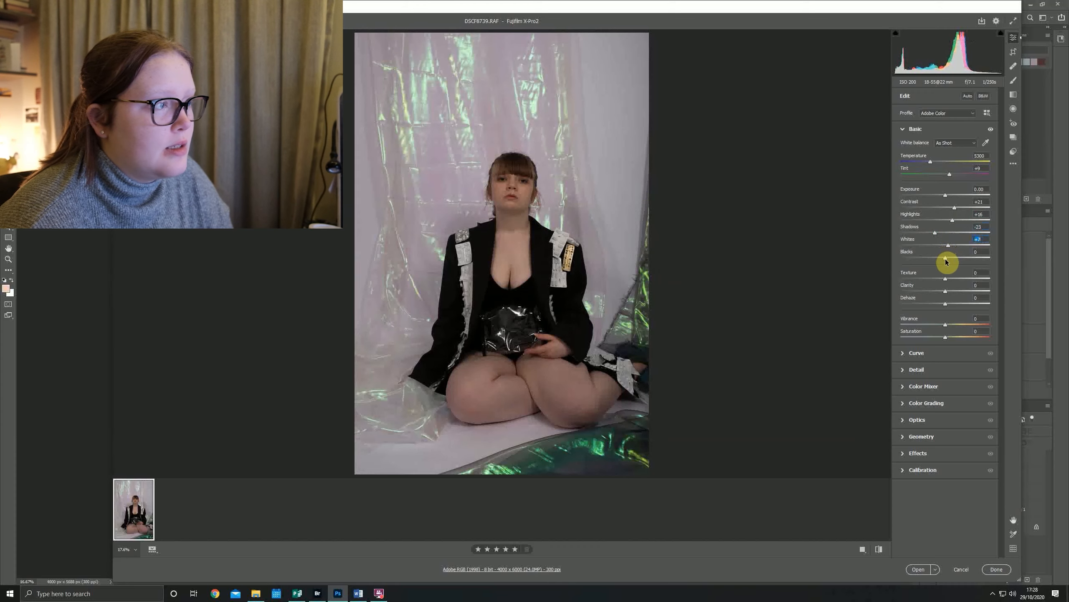
mouse_move(946, 260)
mouse_down()
mouse_move(955, 262)
mouse_move(931, 259)
mouse_move(949, 259)
mouse_up()
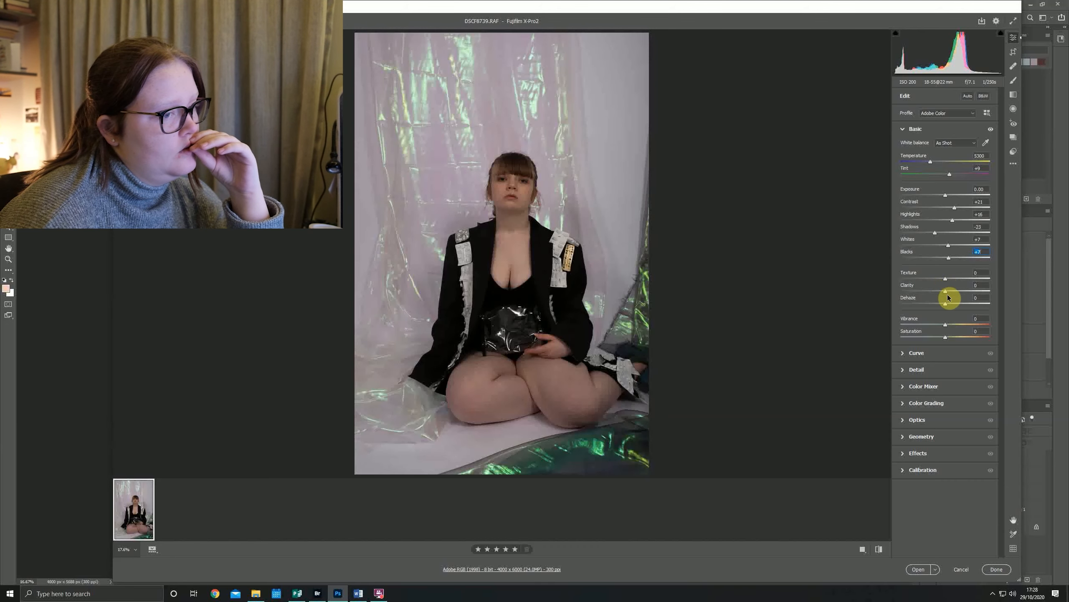
- Set the Color Mixer hues to Reds +15, Oranges -5, Yellows +22, Greens -36, Aquas +21, Blues -40, Purples +29 and Magentas +20
click(922, 408)
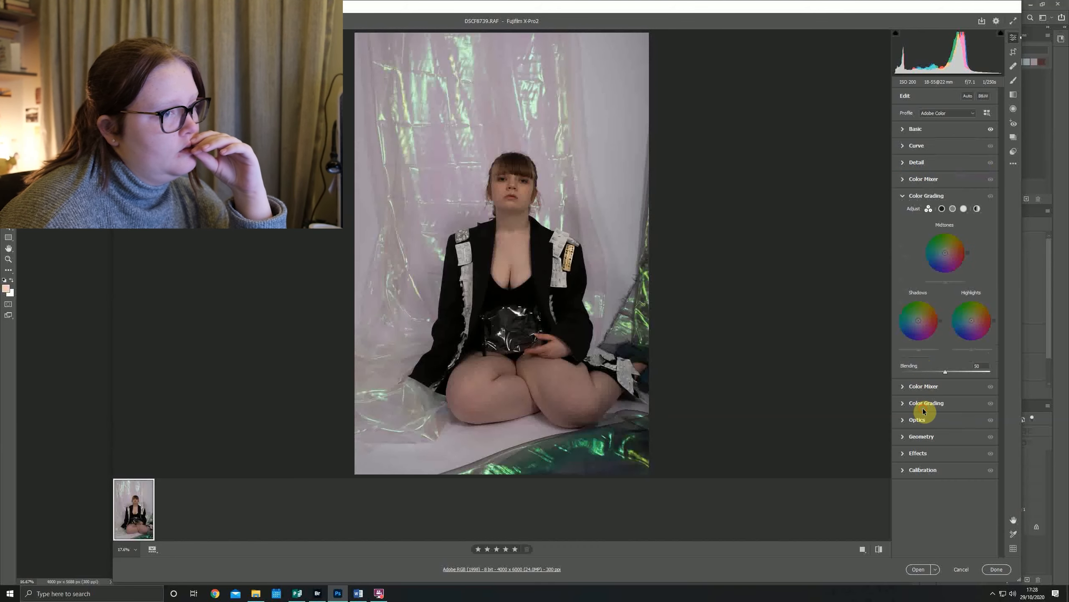
click(926, 181)
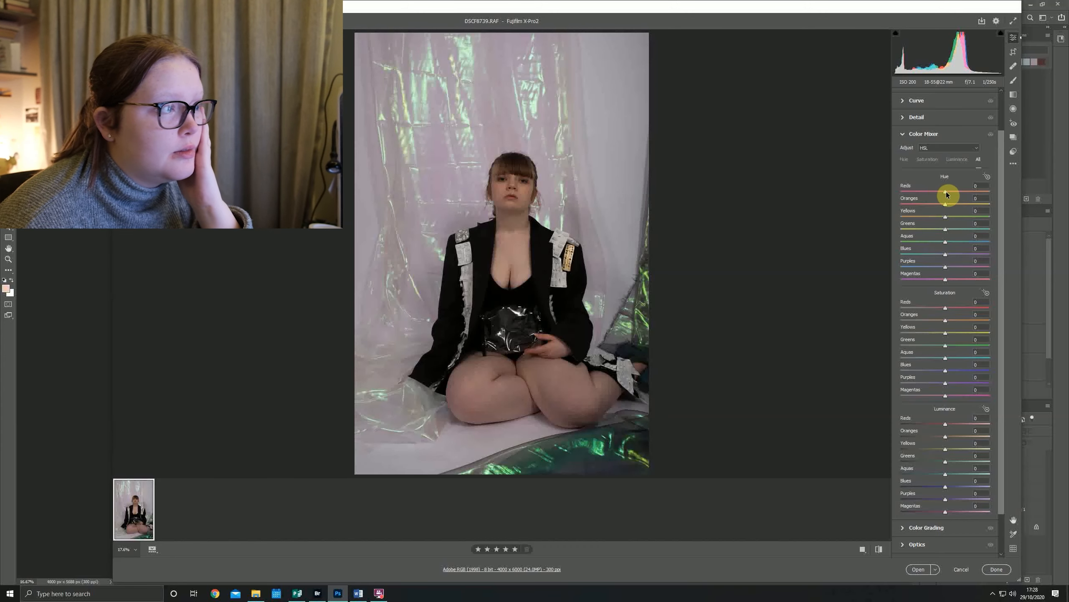
drag(946, 194, 969, 195)
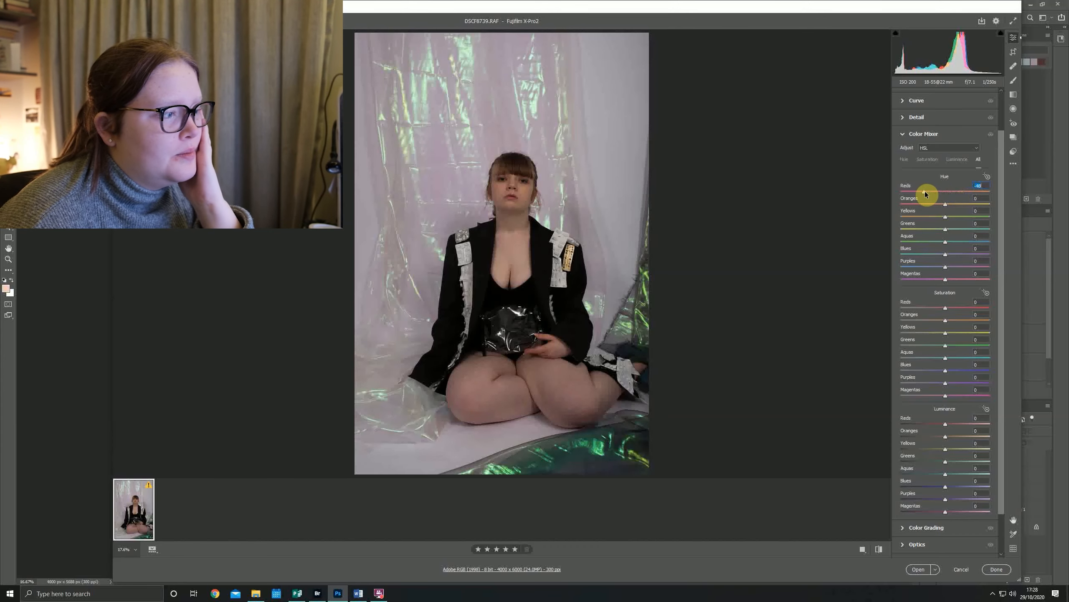
drag(949, 195, 953, 194)
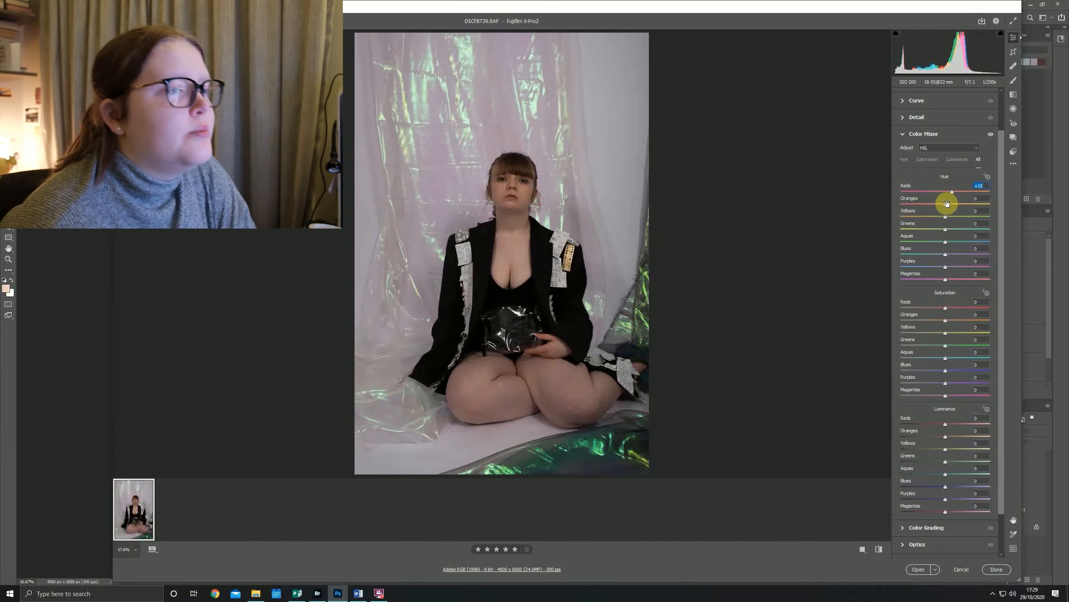
drag(927, 205, 956, 220)
drag(947, 230, 954, 280)
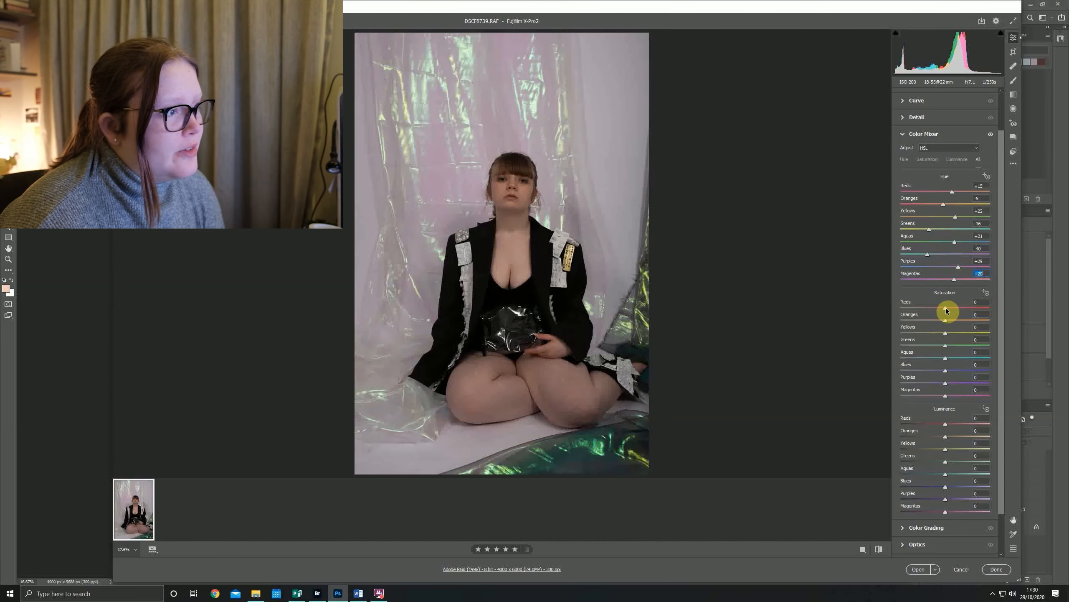
- Set the Color Mixer saturations to Reds +10, Aquas +5, Blues +15, Purples -17 and Magentas -33
mouse_move(946, 310)
mouse_down()
mouse_move(938, 306)
mouse_move(951, 312)
mouse_up()
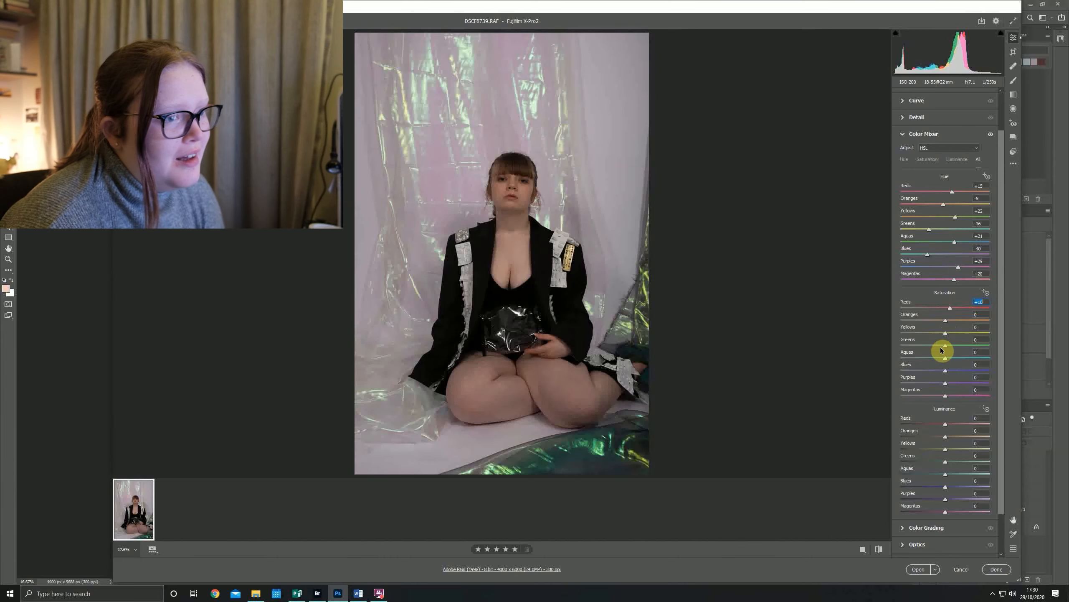
drag(946, 346, 950, 372)
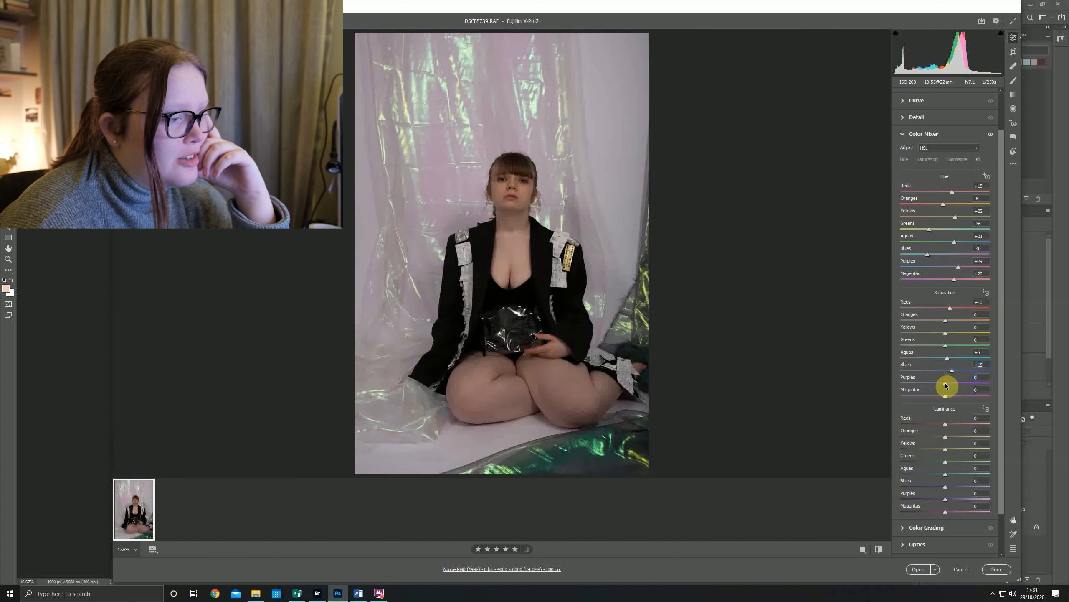
mouse_move(945, 385)
mouse_down()
mouse_move(926, 385)
mouse_move(958, 382)
mouse_move(939, 384)
mouse_move(957, 399)
mouse_move(928, 398)
mouse_move(959, 399)
mouse_move(930, 396)
mouse_up()
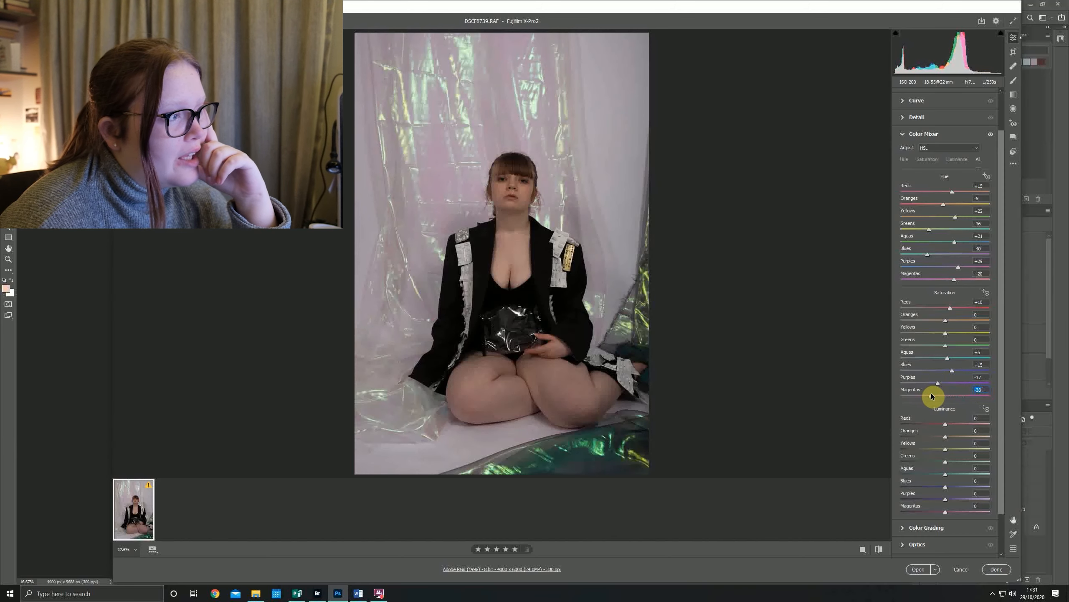
- Set the Color Mixer luminances to Oranges +4, Yellows 0, Greens +9, Aquas -7, Blues -7, Purples -15 and Magentas -12
scroll(945, 387, down, 2)
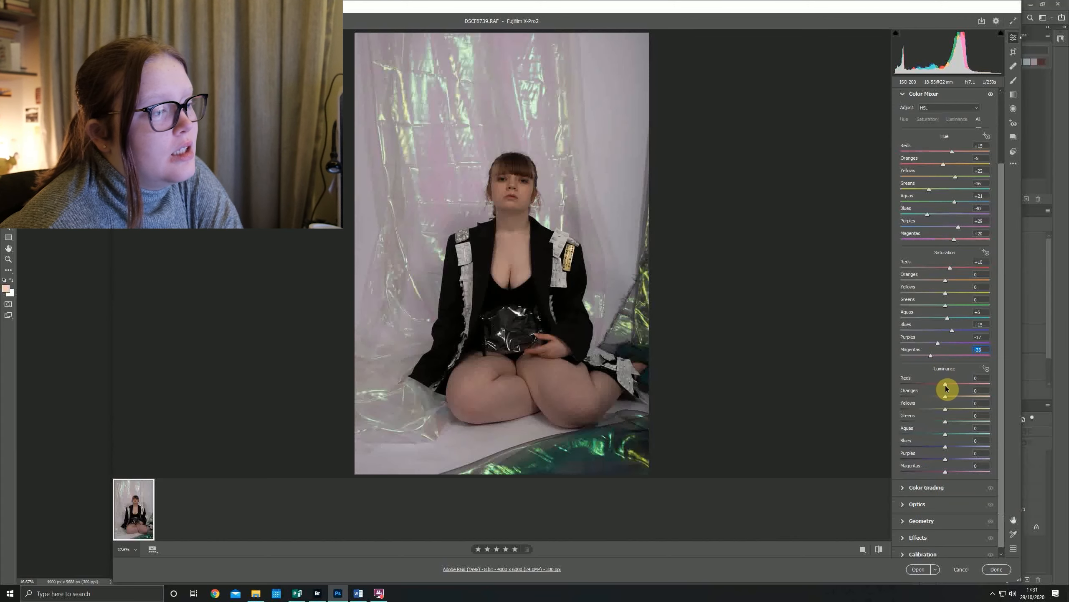
drag(946, 387, 944, 409)
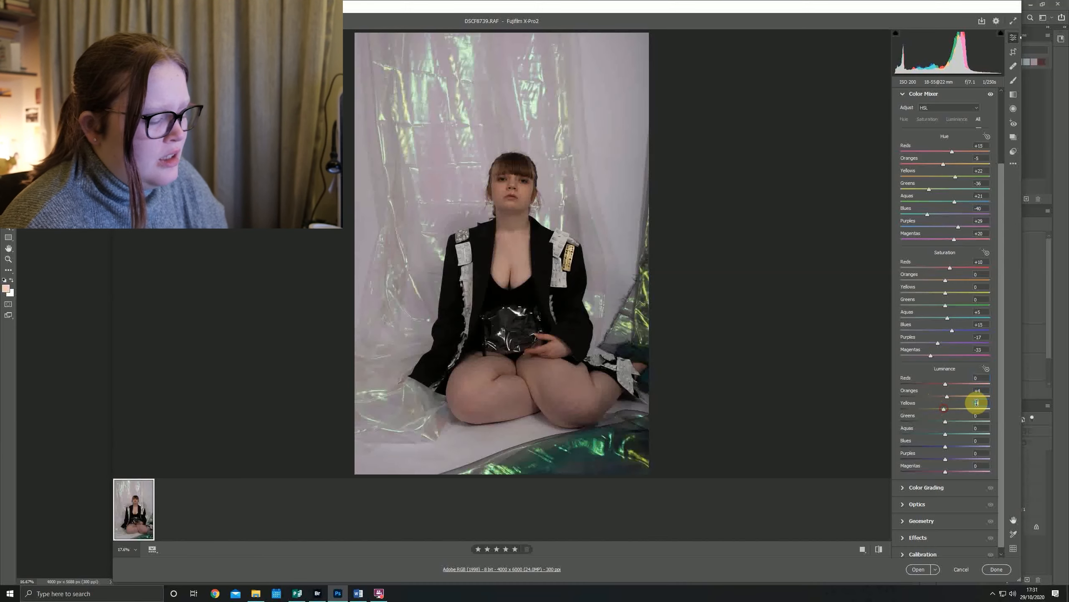
text(0)
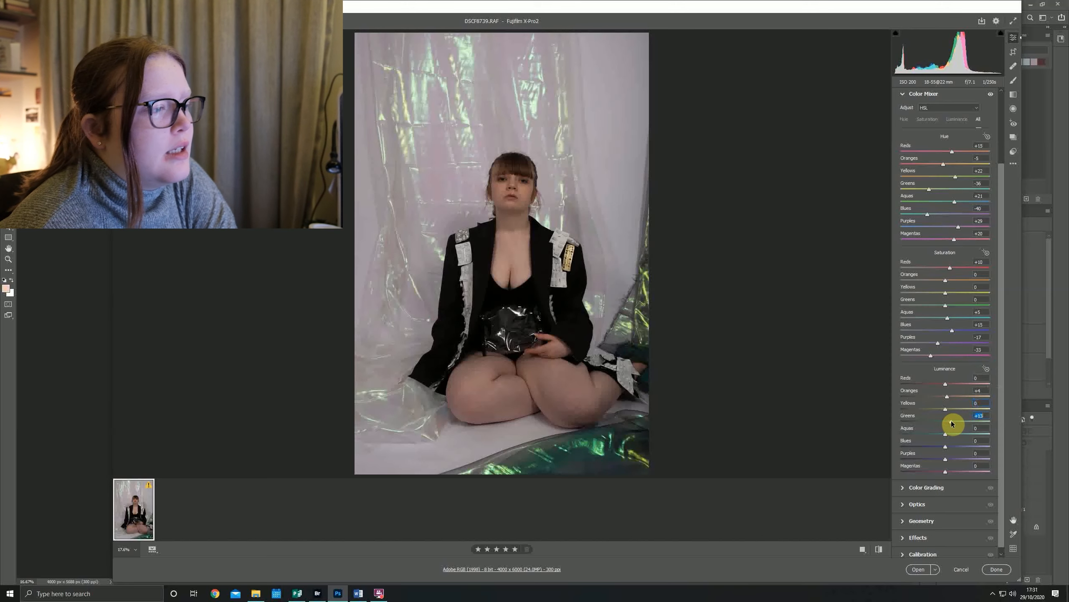
mouse_move(952, 423)
mouse_down()
mouse_move(943, 422)
mouse_move(964, 425)
mouse_move(941, 424)
mouse_up()
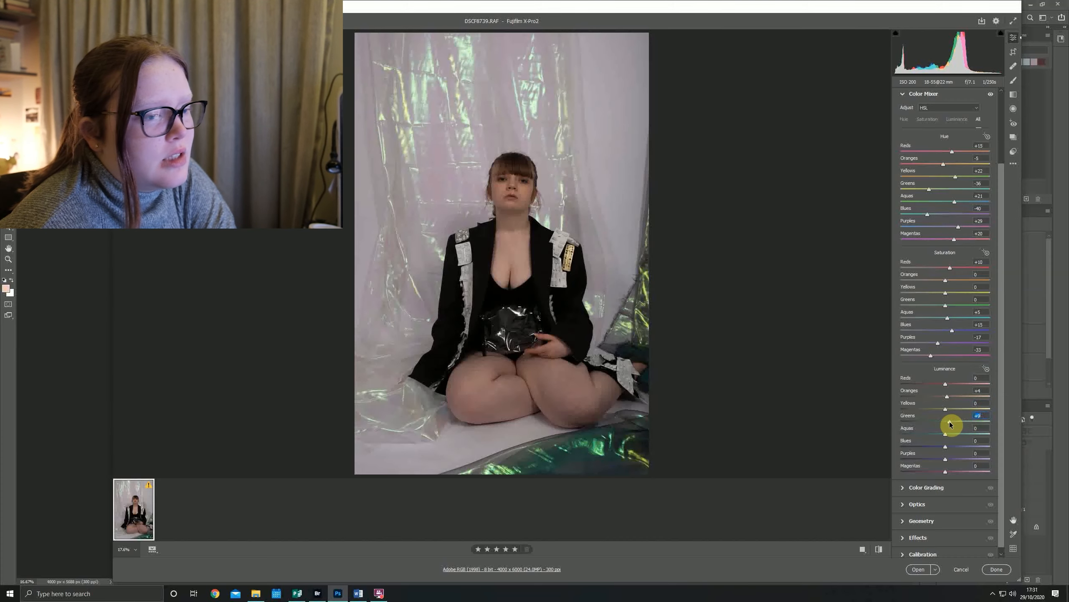
mouse_move(946, 436)
mouse_down()
mouse_move(955, 435)
mouse_move(929, 437)
mouse_move(938, 435)
mouse_up()
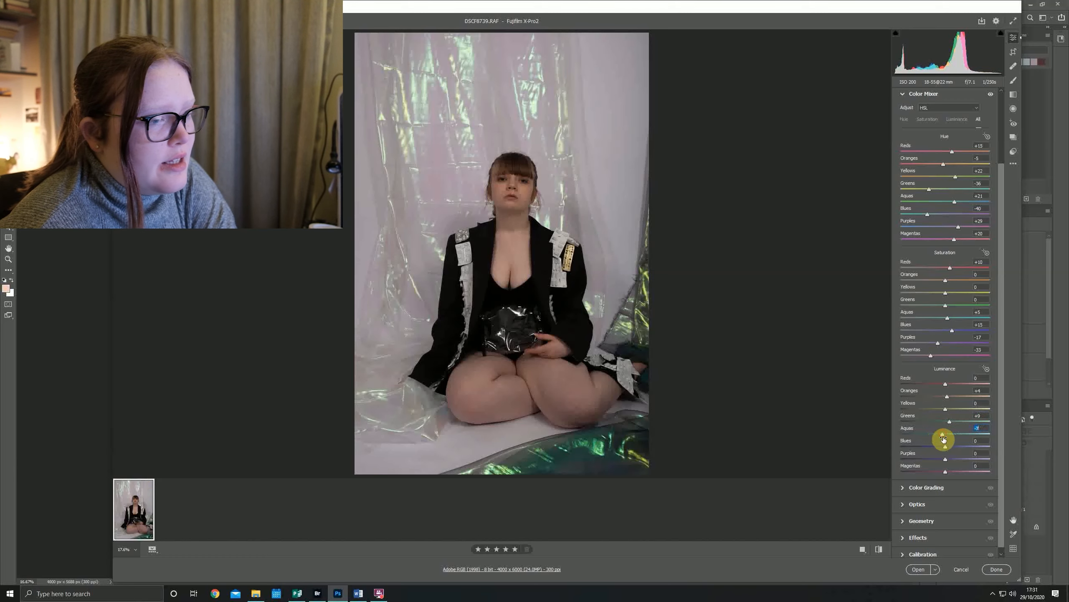
mouse_move(945, 446)
mouse_down()
mouse_move(926, 450)
mouse_move(941, 449)
mouse_up()
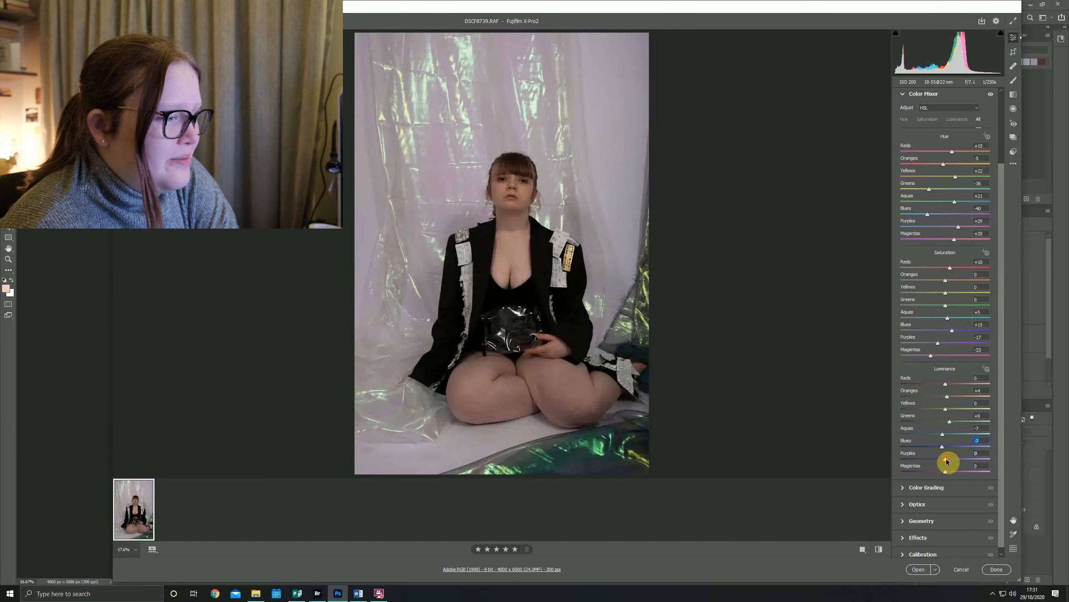
mouse_move(945, 459)
mouse_down()
mouse_move(925, 460)
mouse_move(952, 458)
mouse_move(941, 459)
mouse_up()
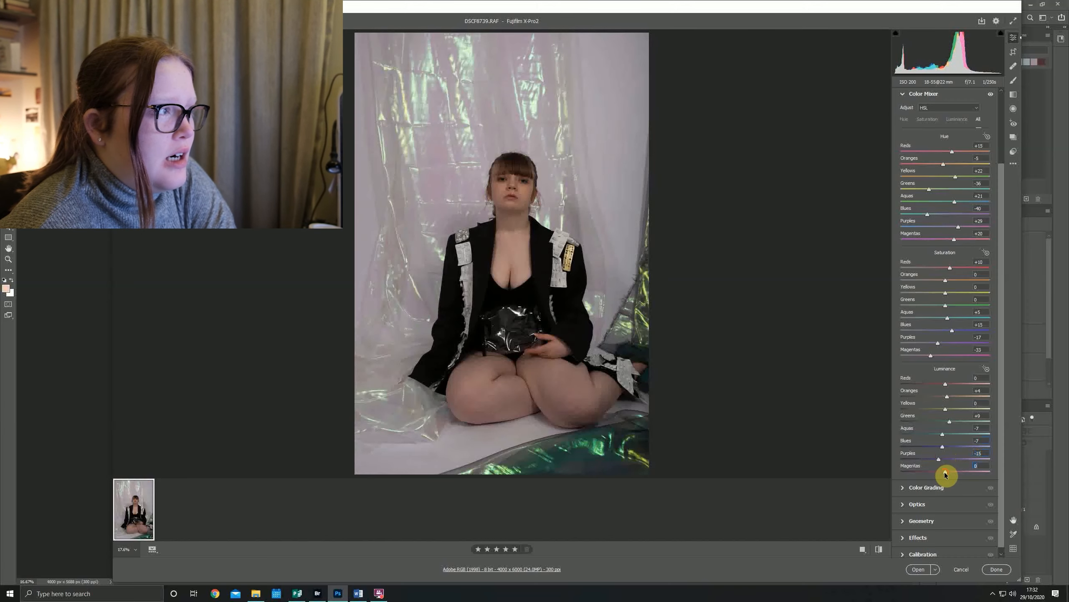
mouse_move(945, 474)
mouse_down()
mouse_move(964, 473)
mouse_move(940, 474)
mouse_up()
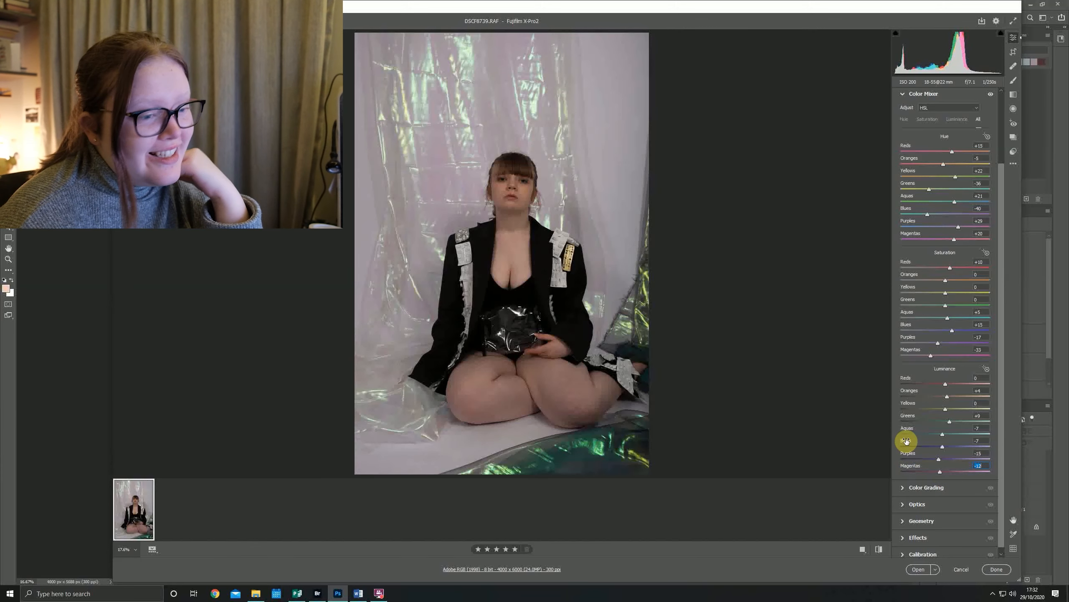
- Save DSCF8739's develop settings as a user preset named Blazer, keeping the default subset of settings
scroll(938, 429, down, 1)
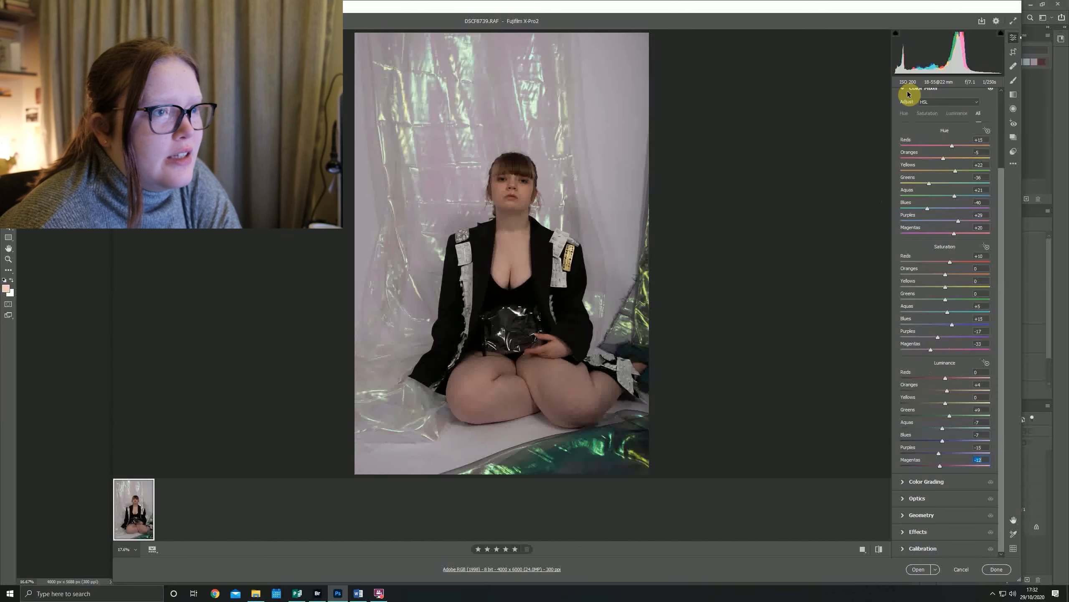
scroll(927, 212, up, 3)
click(921, 180)
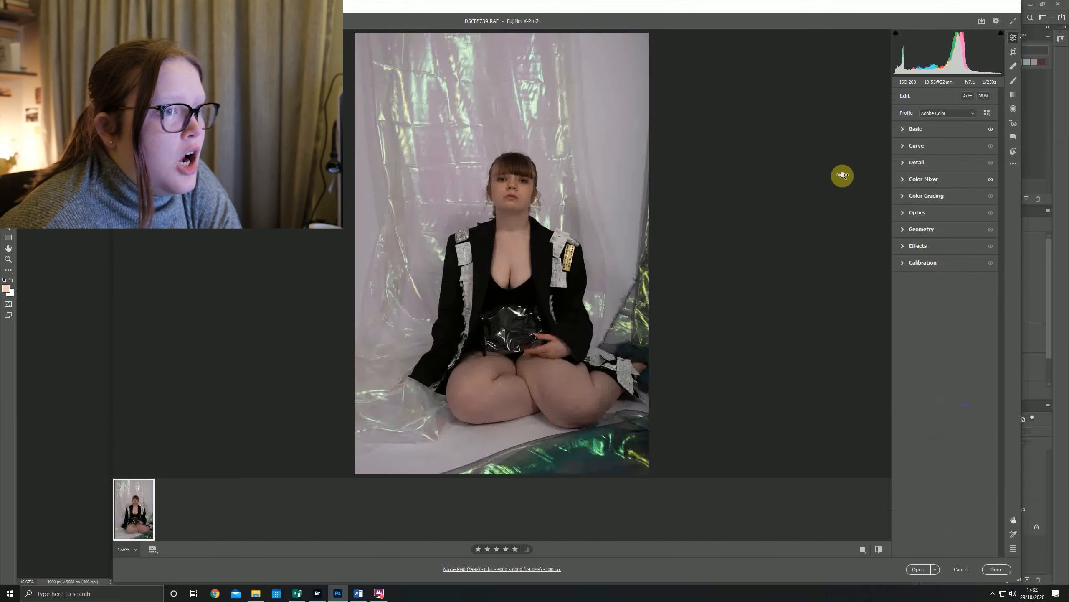
click(1013, 152)
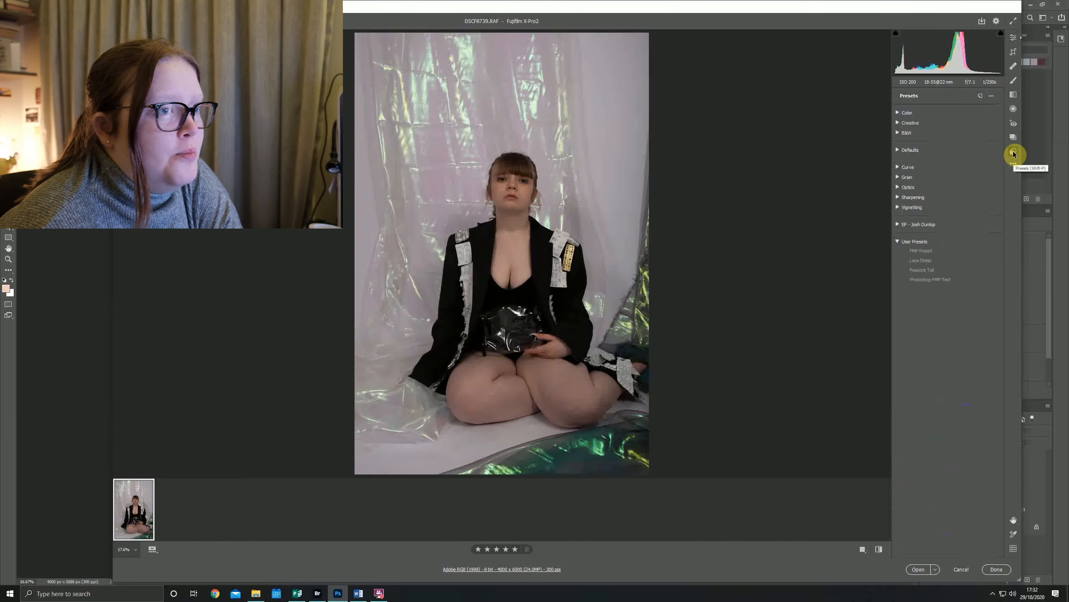
click(1013, 163)
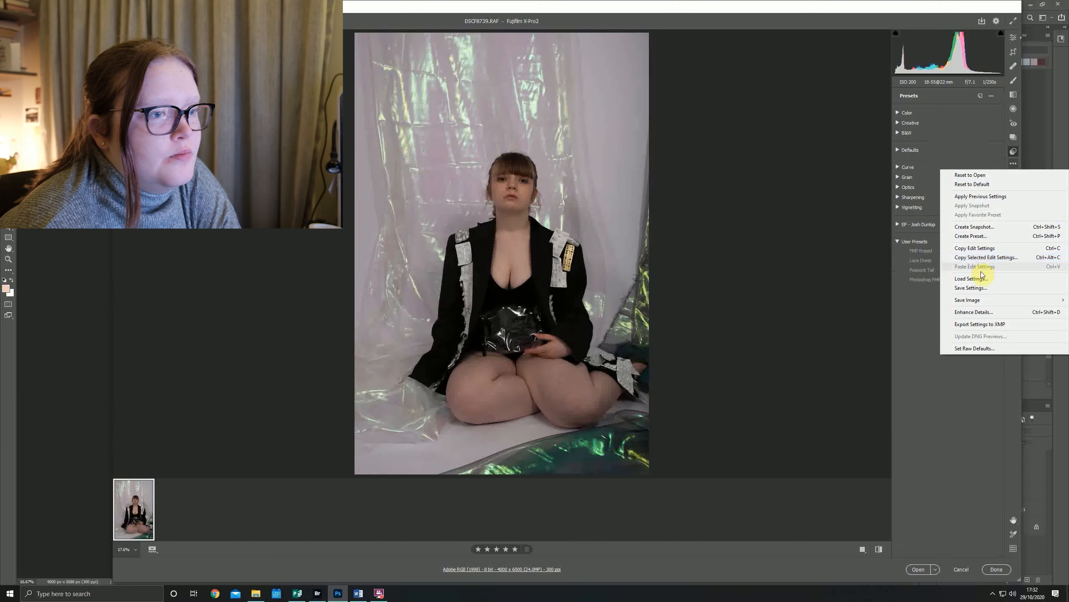
click(993, 237)
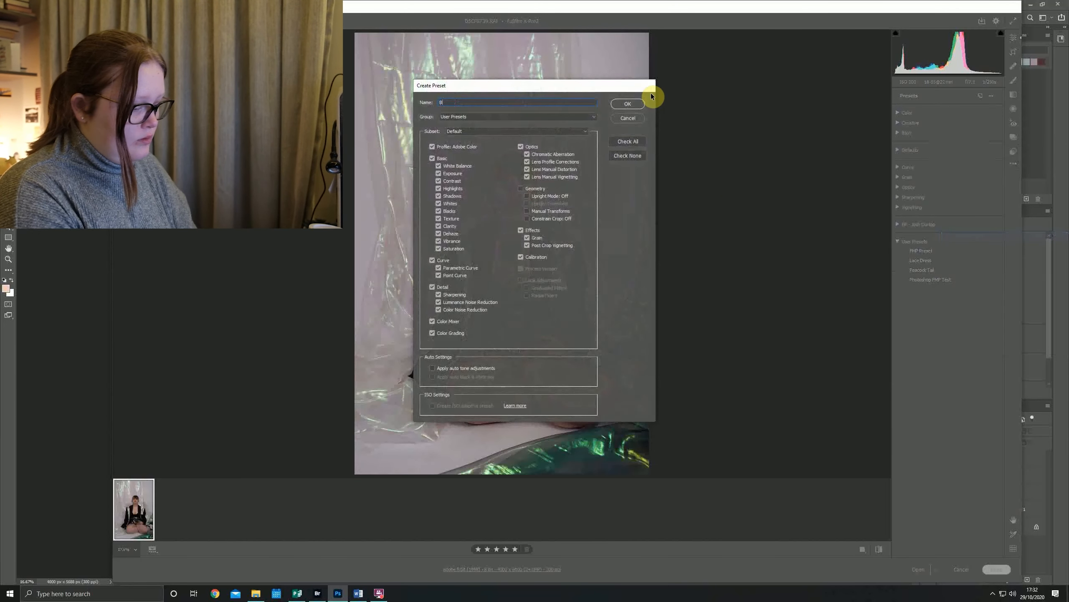
text(Blazer)
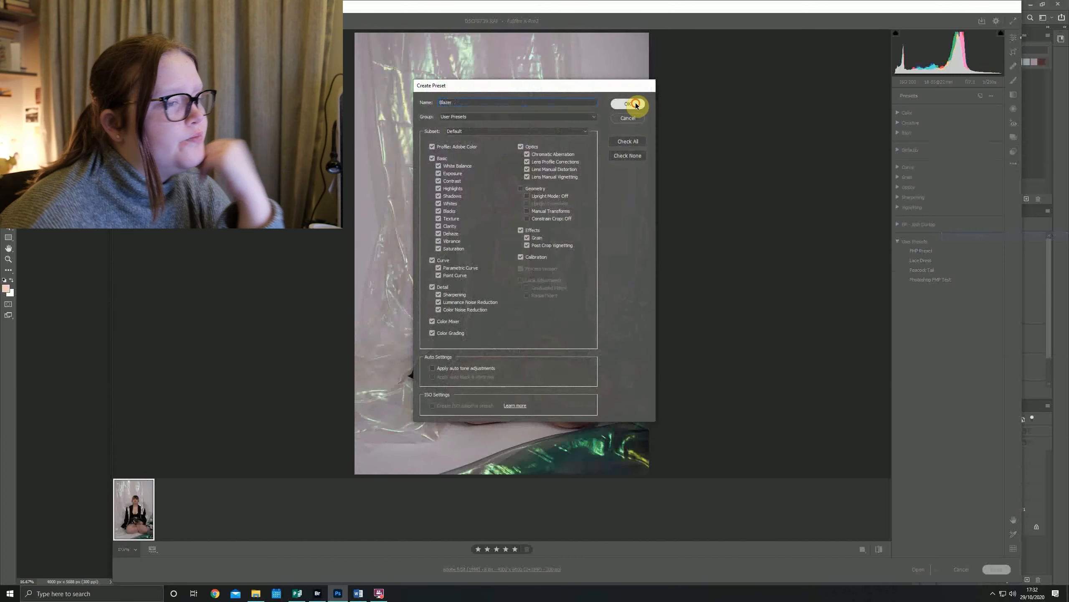
click(628, 104)
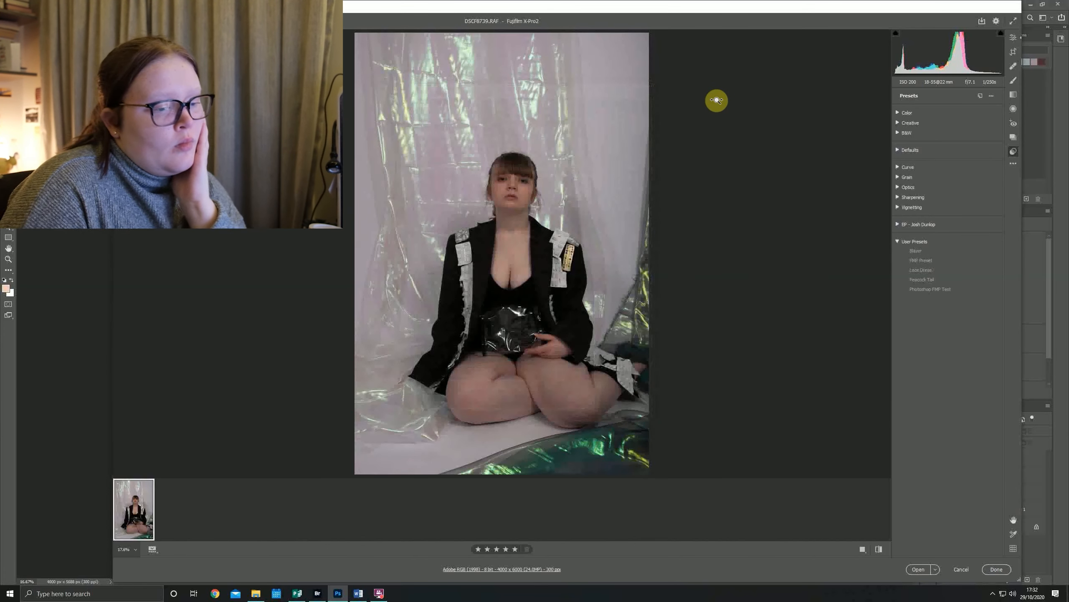
- Open the developed DSCF8739 in Photoshop and stack three duplicates of its background above the locked original layer
click(919, 570)
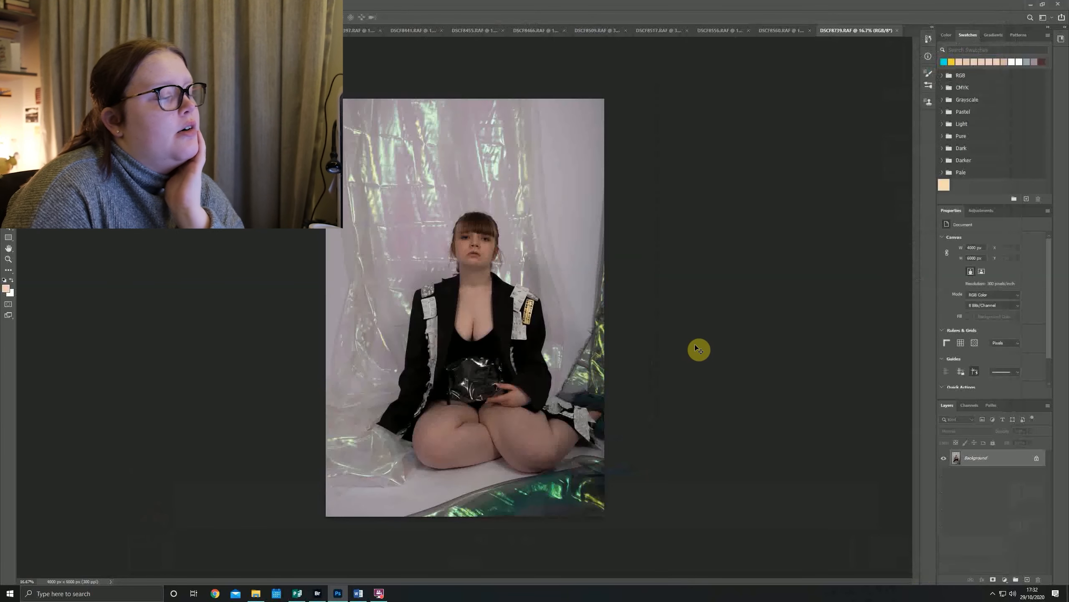
click(1037, 459)
key(ctrl+j)
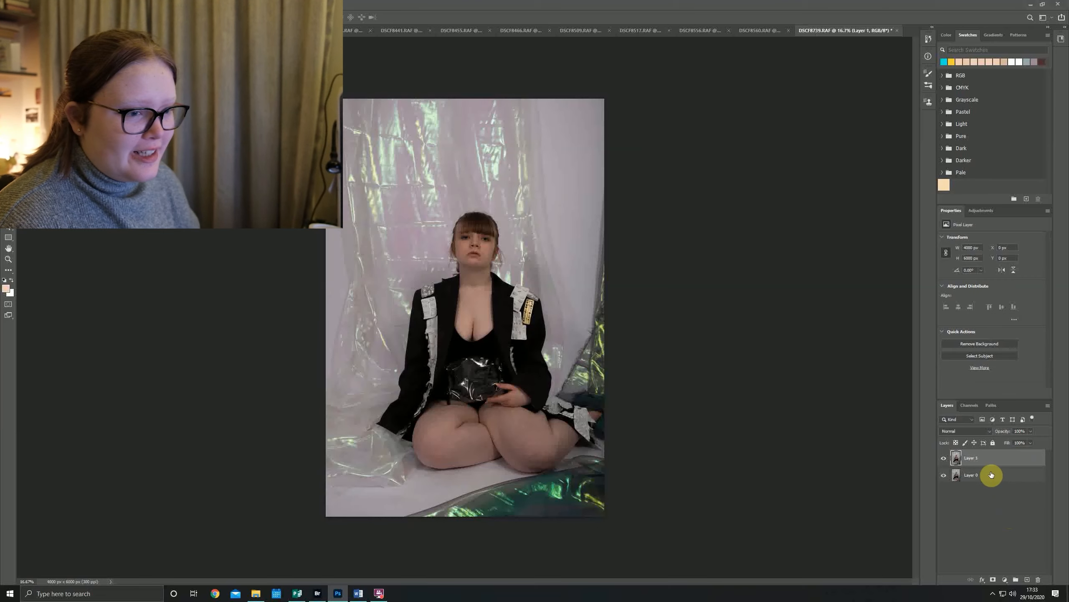
key(ctrl+j)
key(ctrl+j)
click(971, 510)
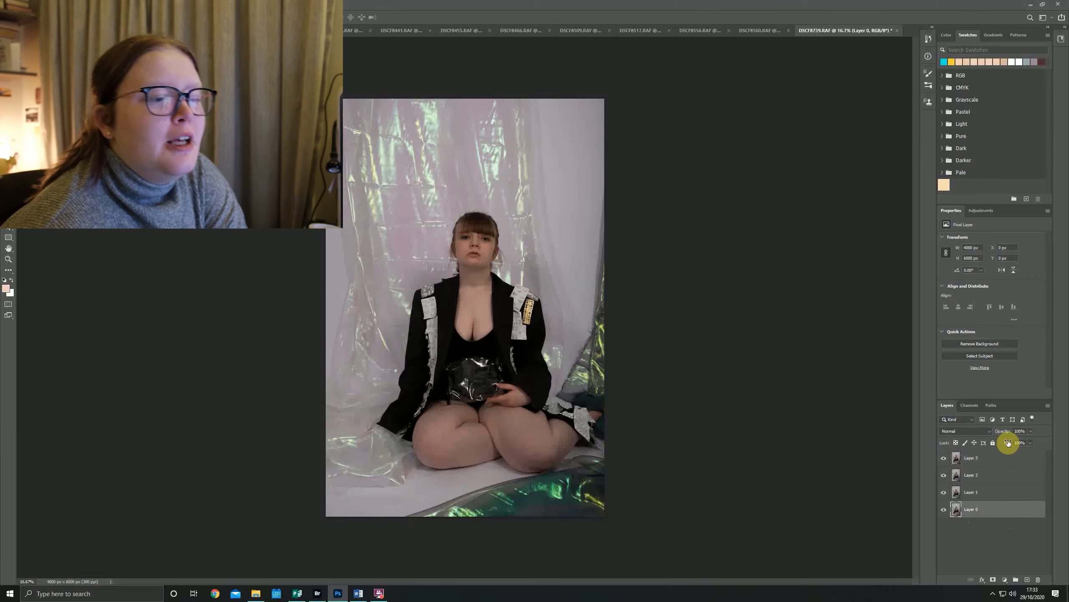
click(993, 443)
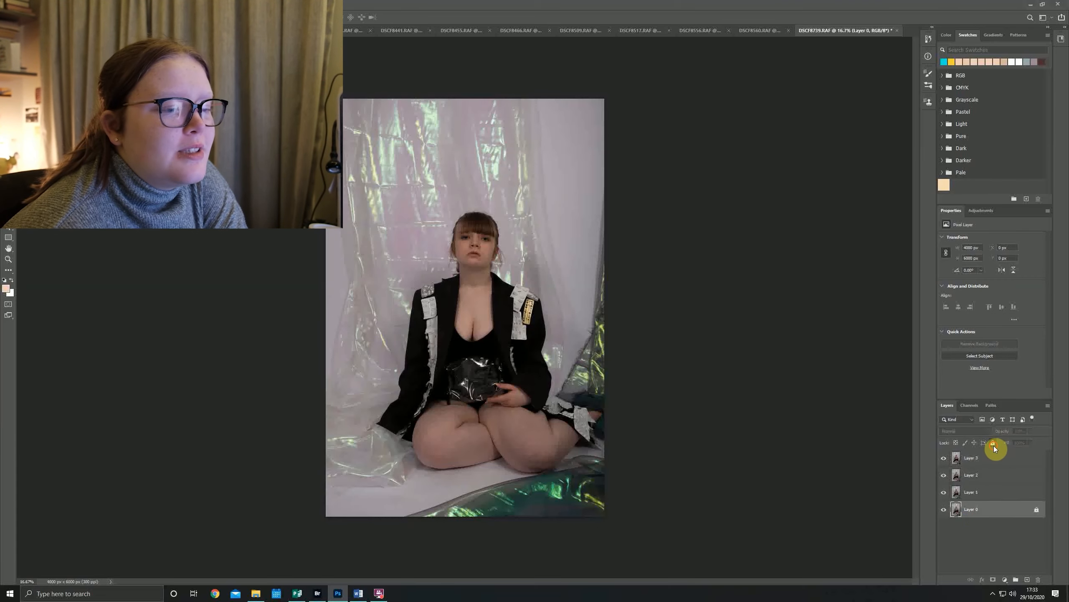
- Rename Layer 2 as Low Frequency and the topmost Layer 3 as High Frequency
click(963, 493)
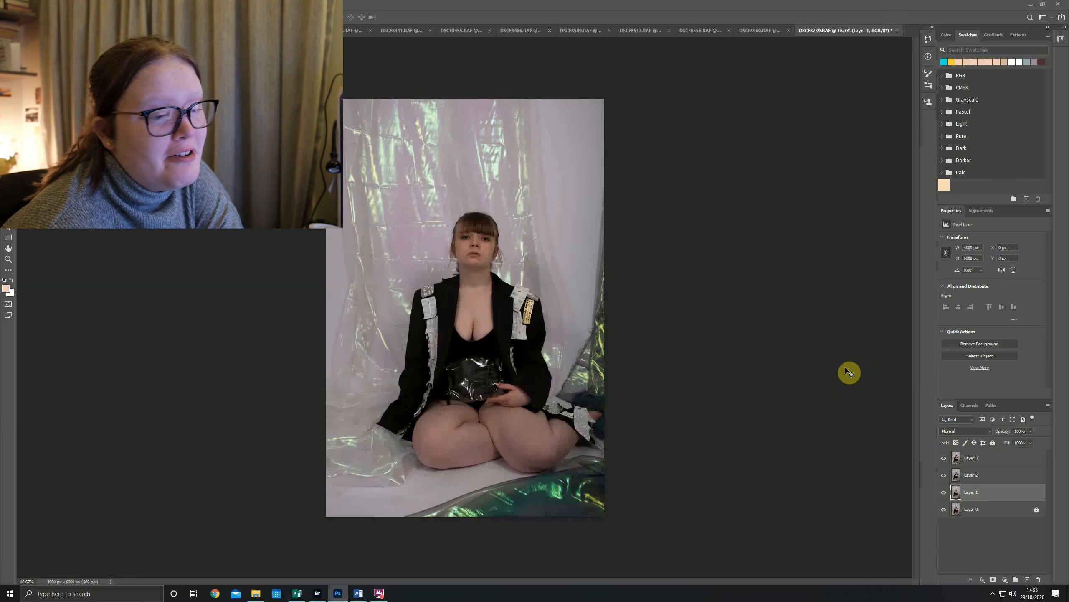
click(972, 475)
double_click(973, 475)
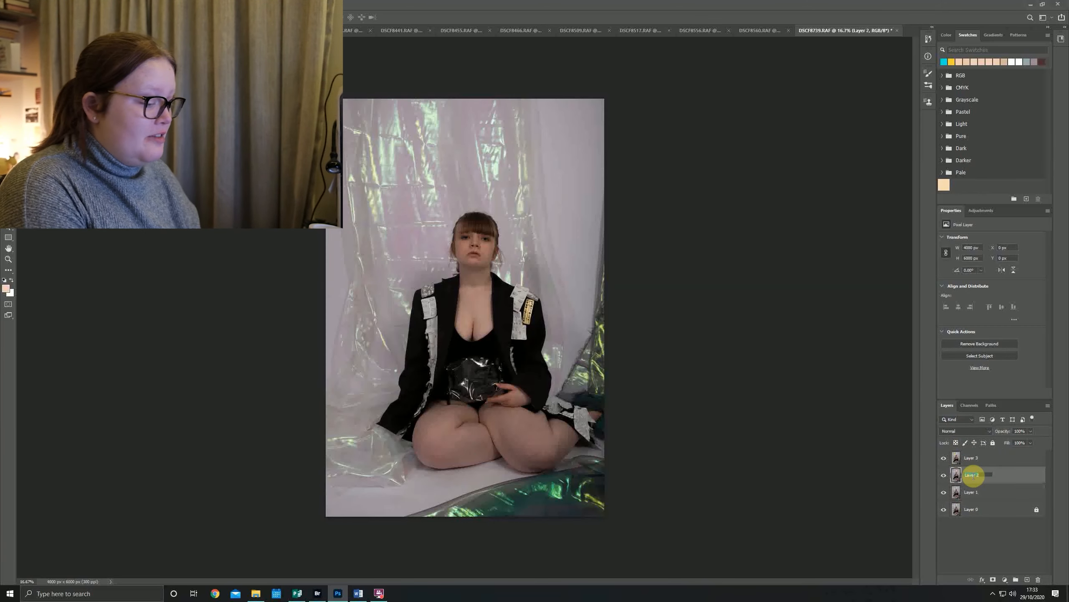
text(Low)
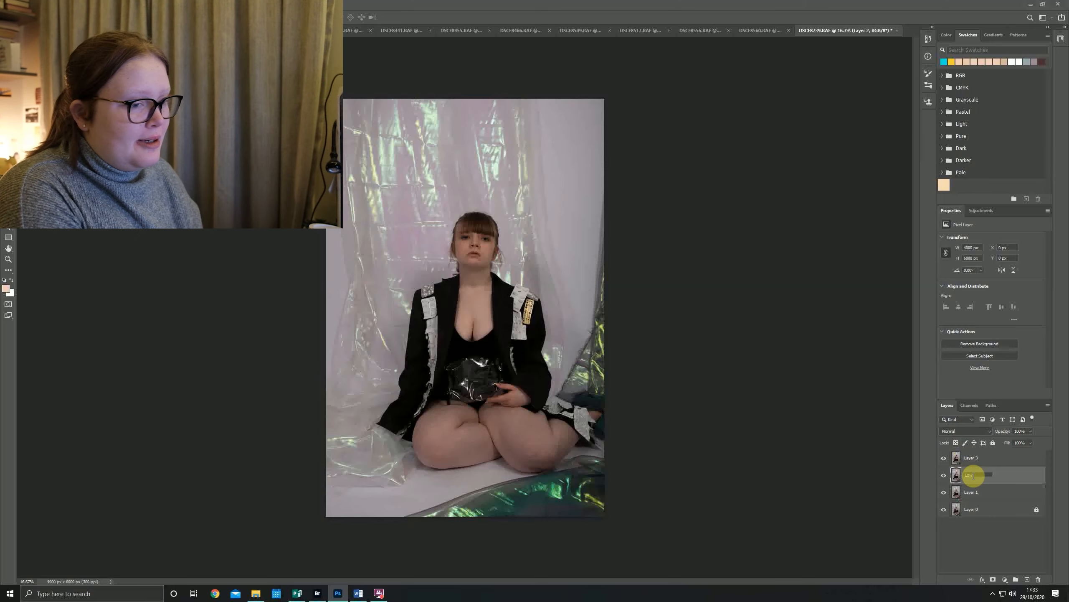
text( Frequency)
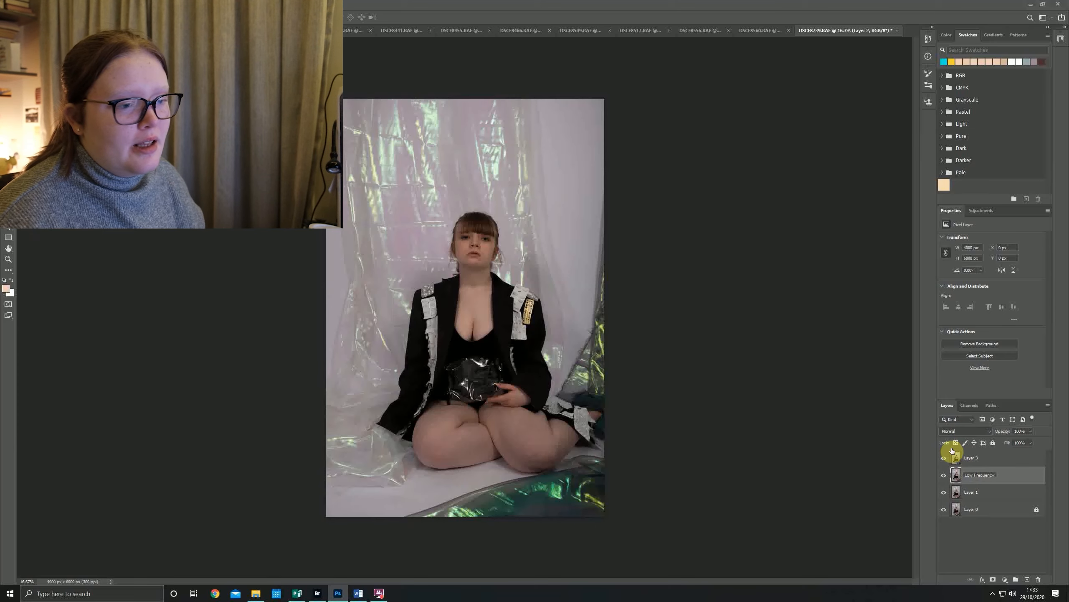
double_click(969, 457)
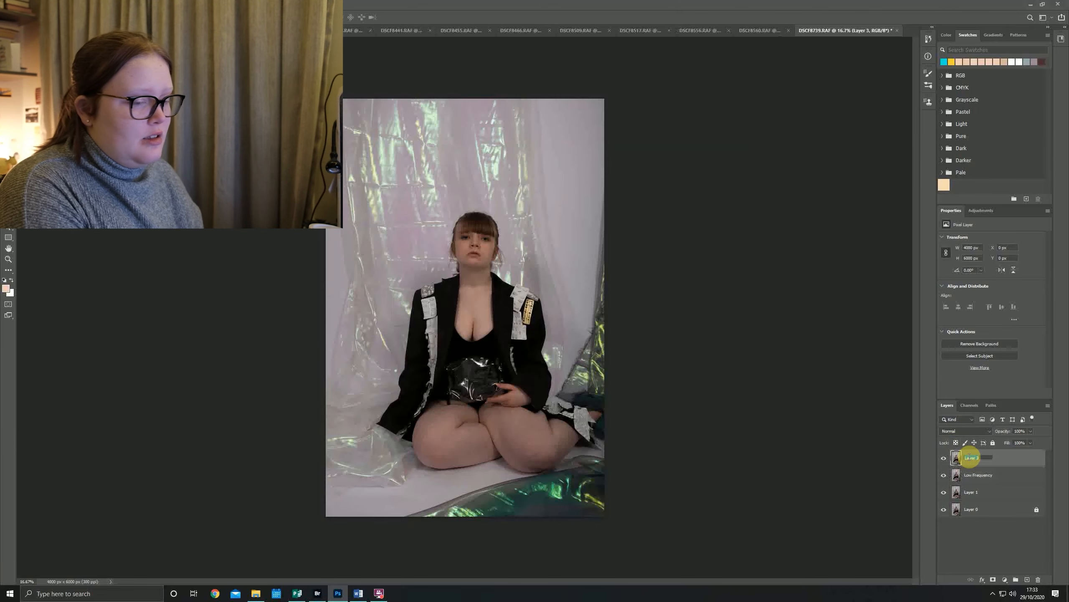
text(High F)
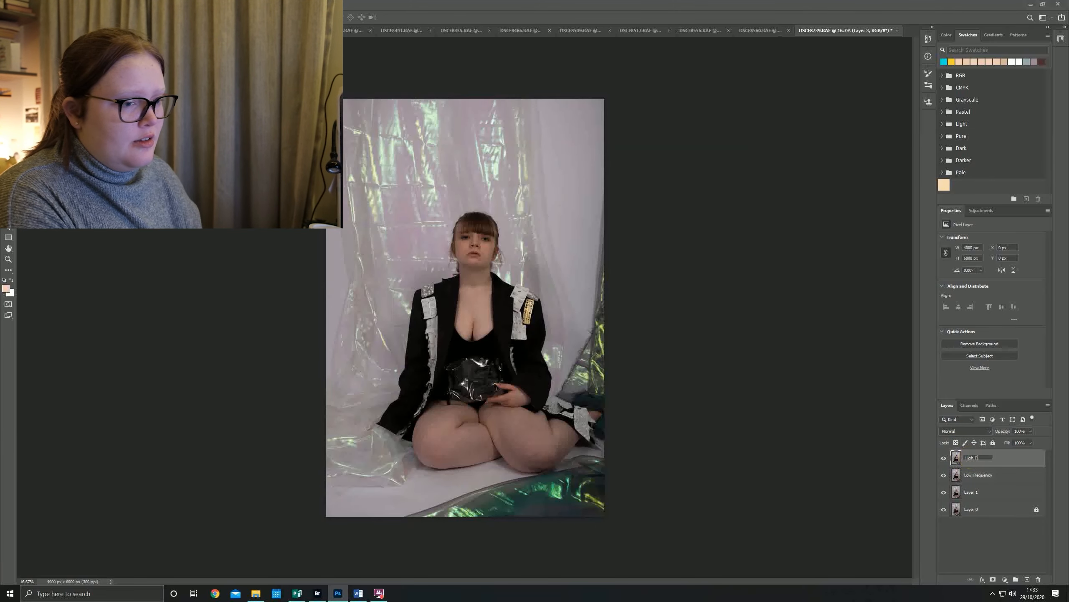
text(re)
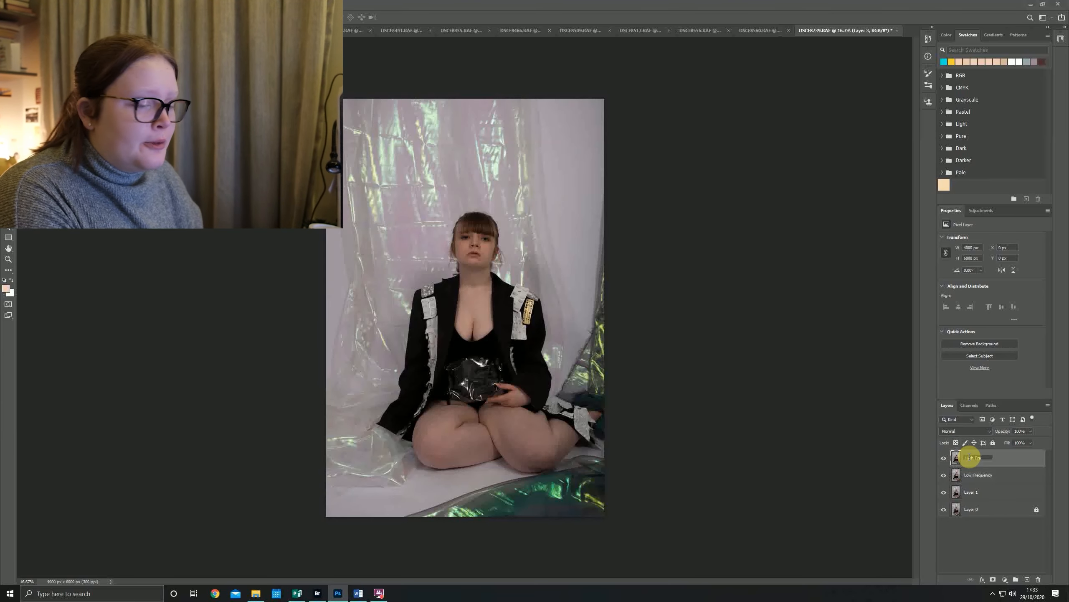
text(quen)
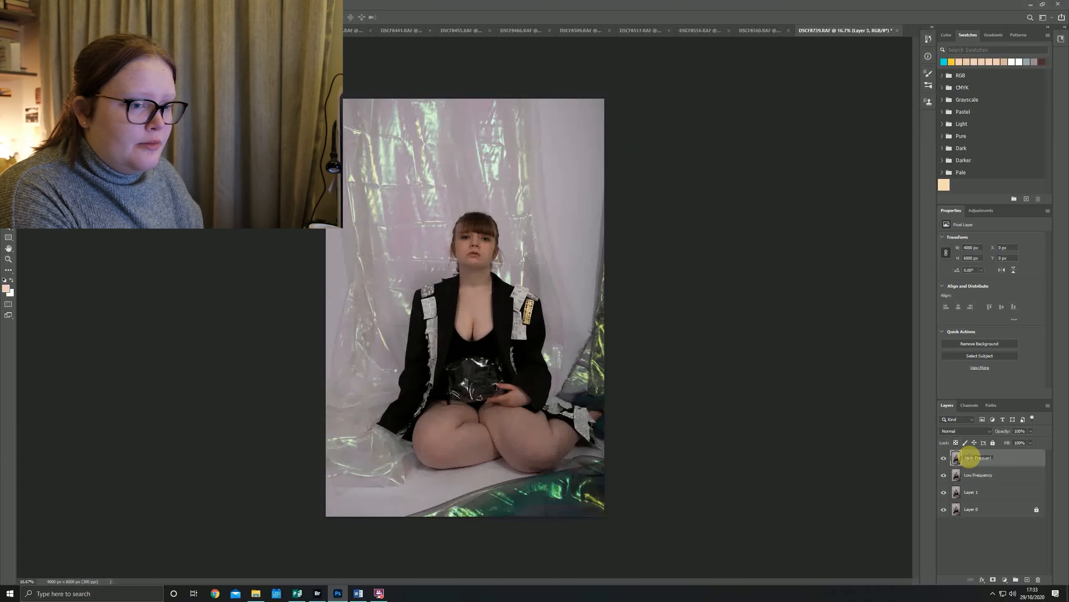
text(cy)
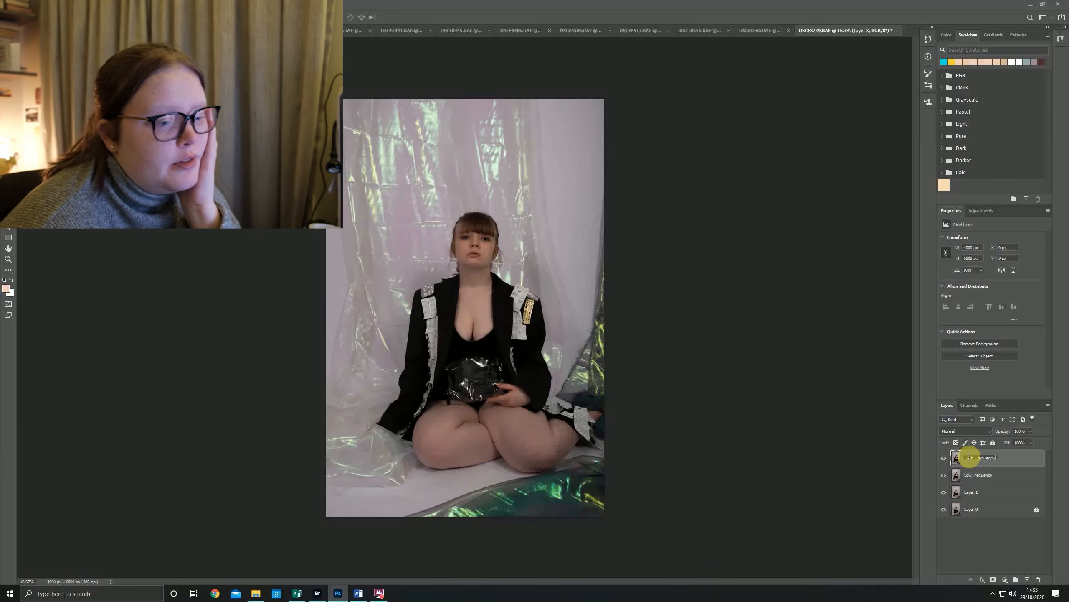
click(988, 518)
- Group the Low Frequency and High Frequency layers, keeping the default group name and Pass Through mode
click(979, 473)
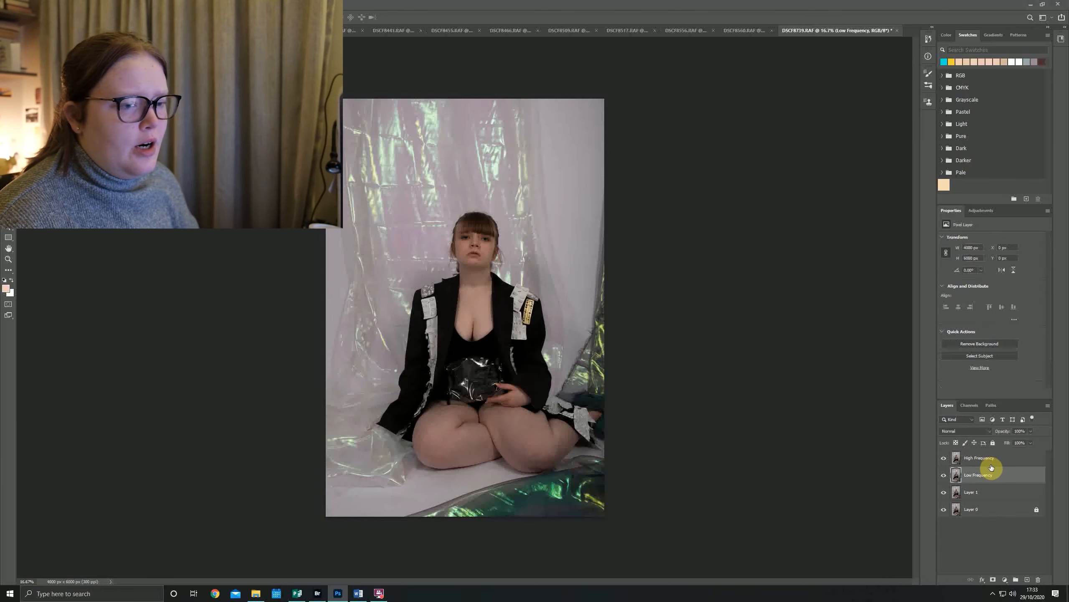
shift+click(990, 459)
right_click(994, 460)
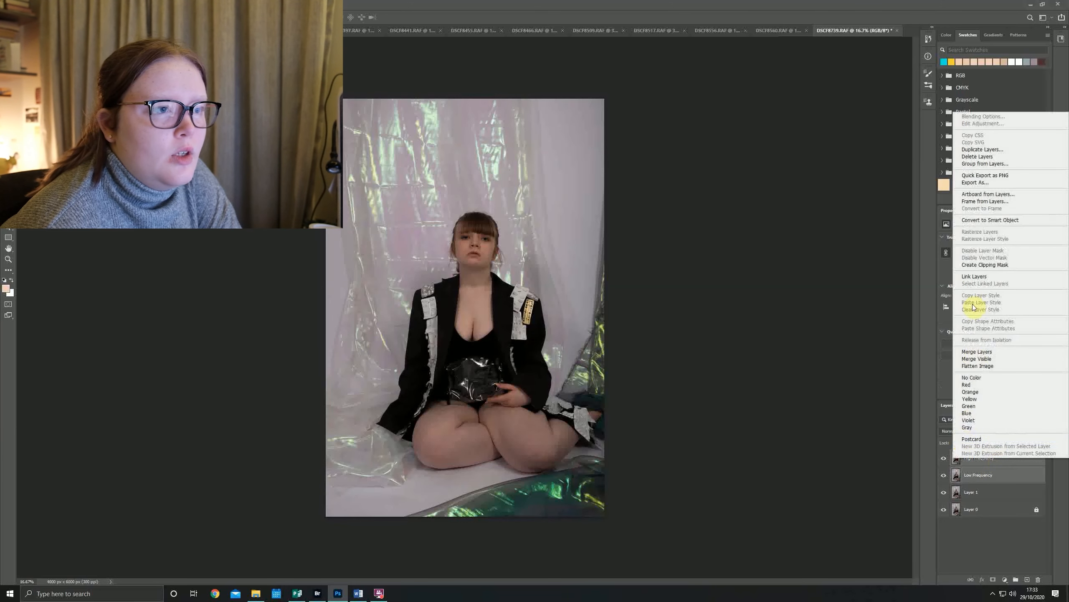
click(985, 164)
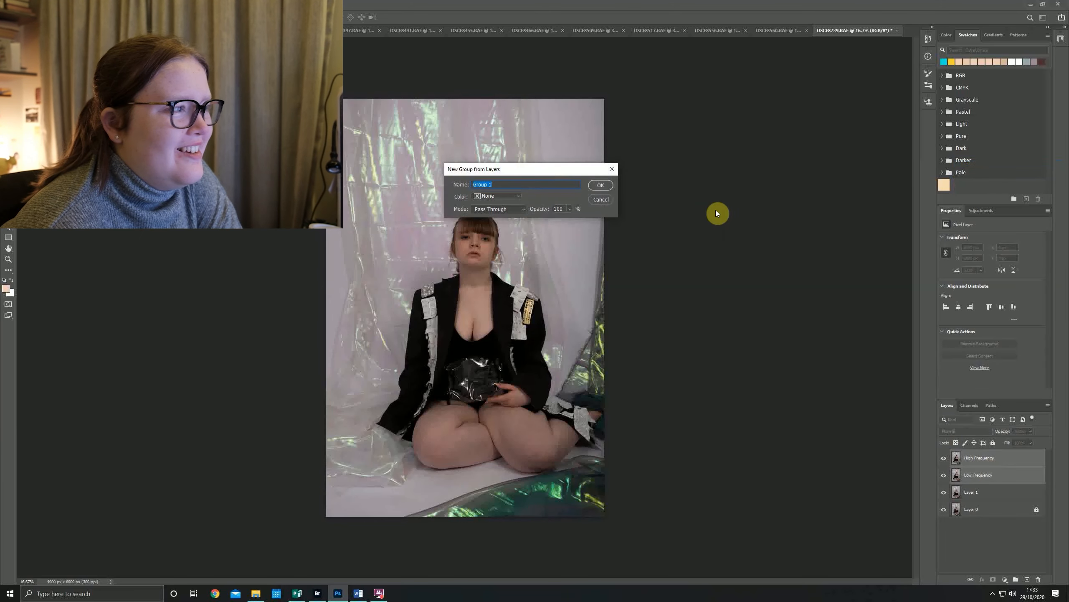
click(600, 185)
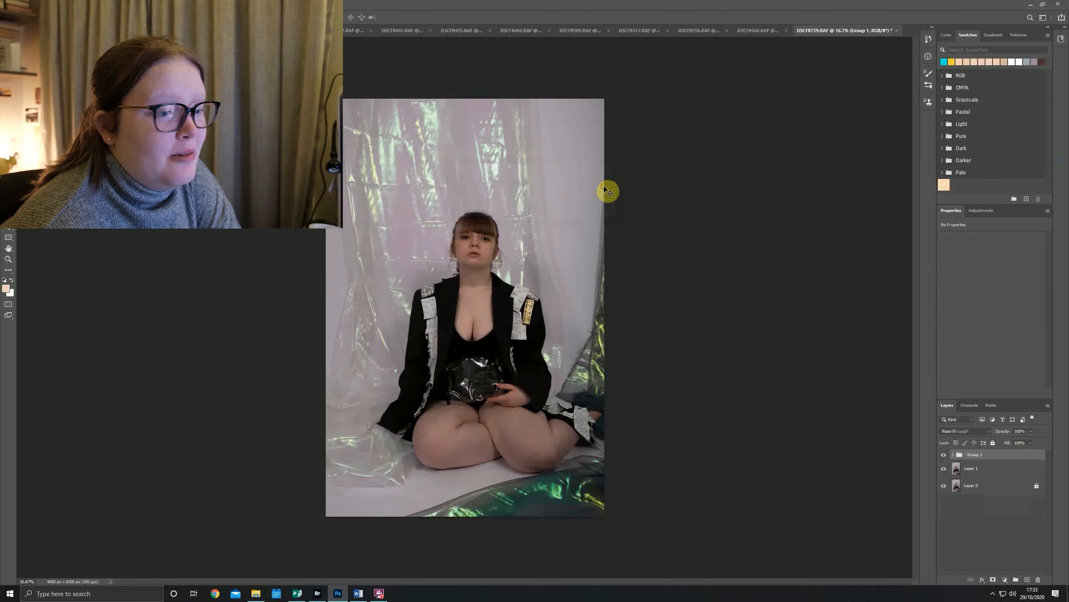
- Expand Group 1 and blur the Low Frequency layer inside it
click(953, 454)
click(981, 486)
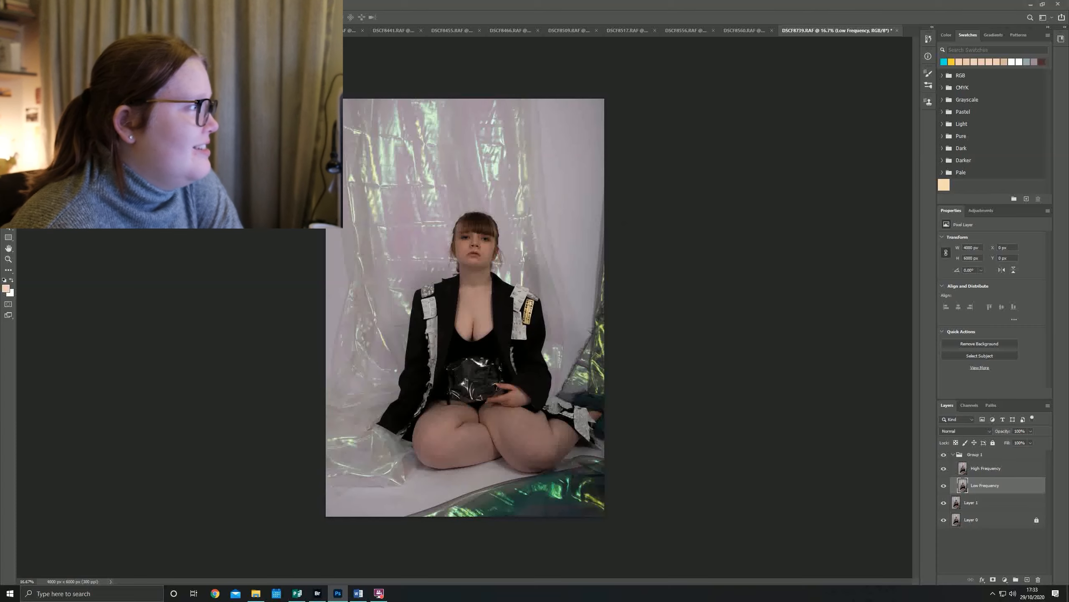
click(236, 158)
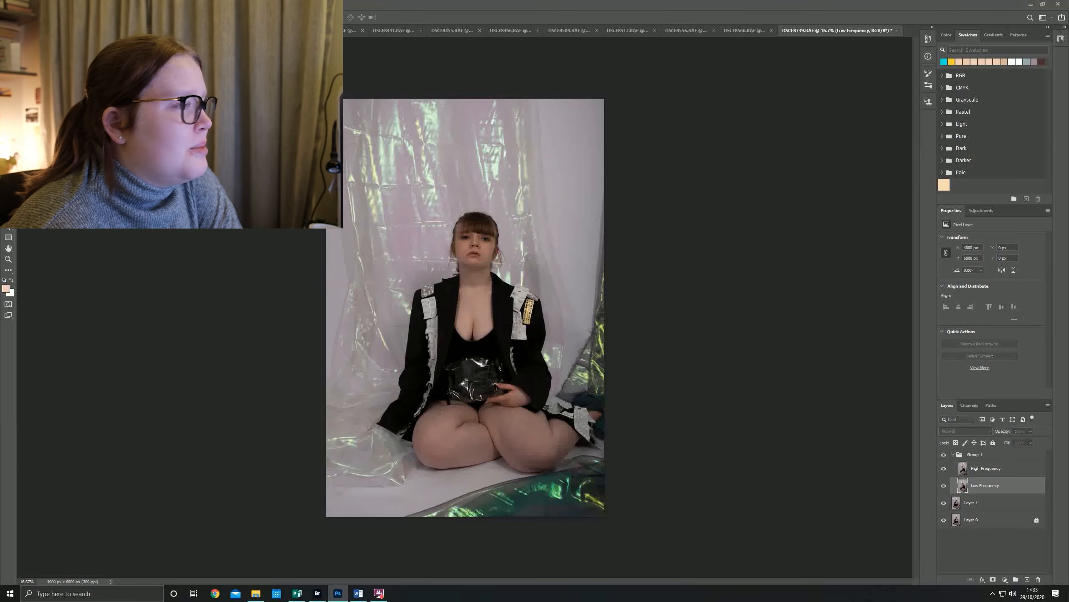
click(768, 151)
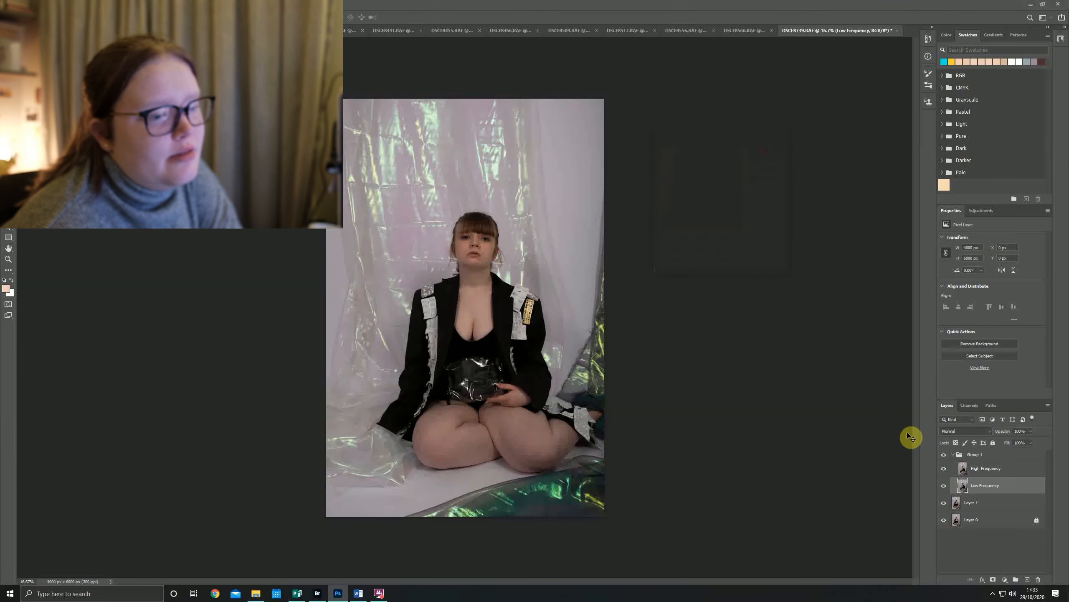
- Use Apply Image on High Frequency with the Low Frequency layer, Subtract, scale 2 and offset 128, and set its blend mode to Linear Light
click(989, 469)
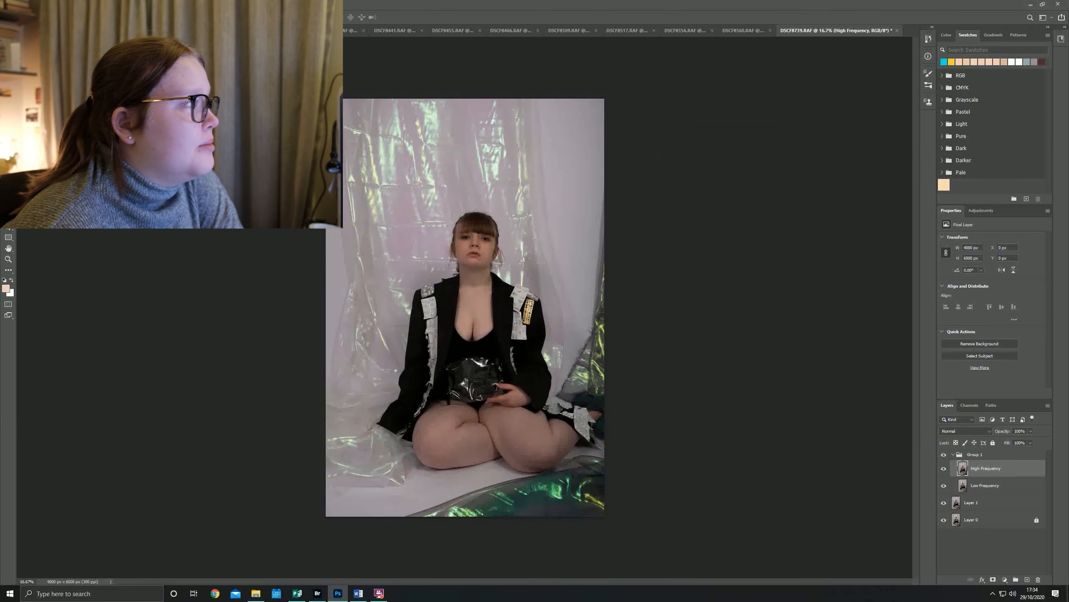
click(63, 136)
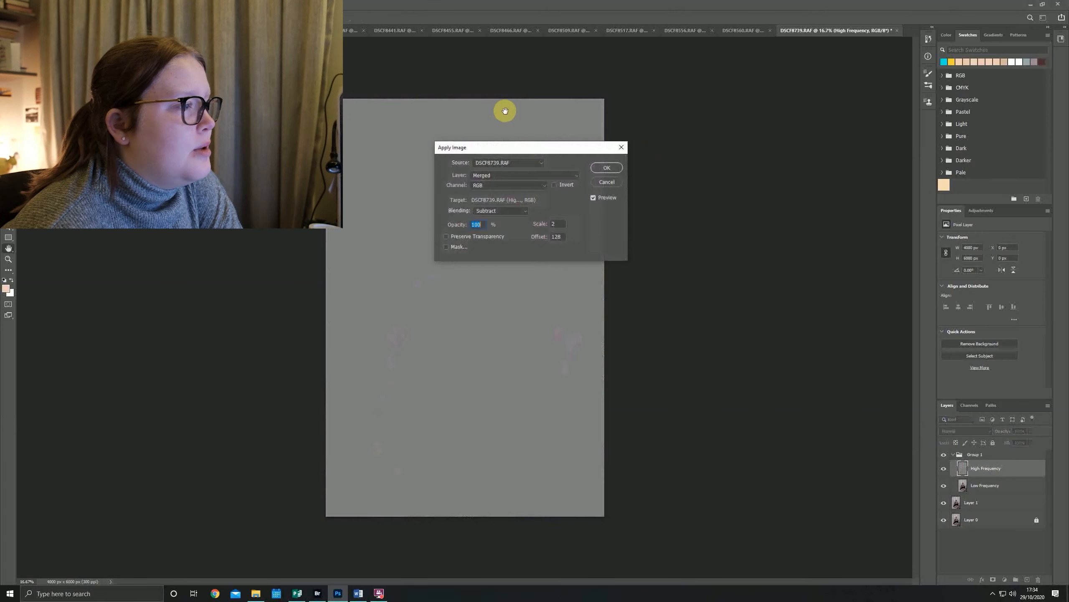
click(525, 180)
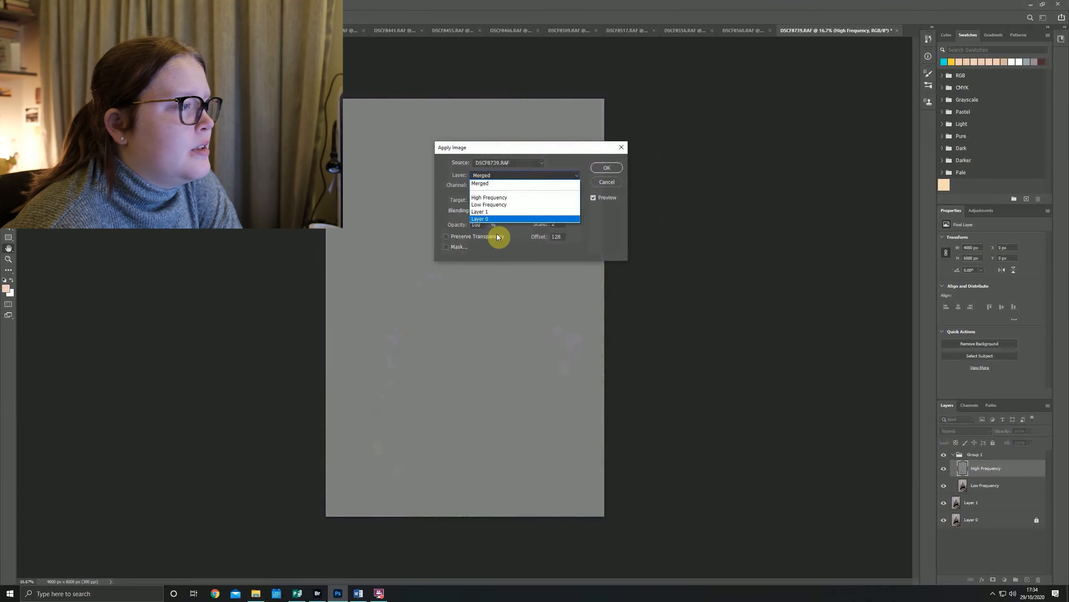
click(505, 204)
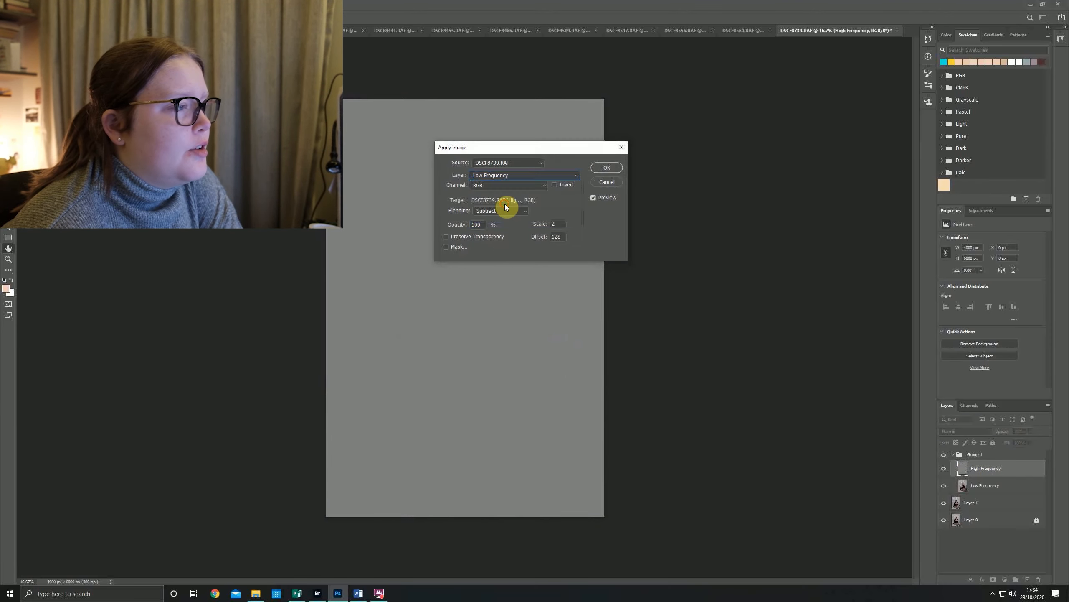
click(606, 168)
click(943, 432)
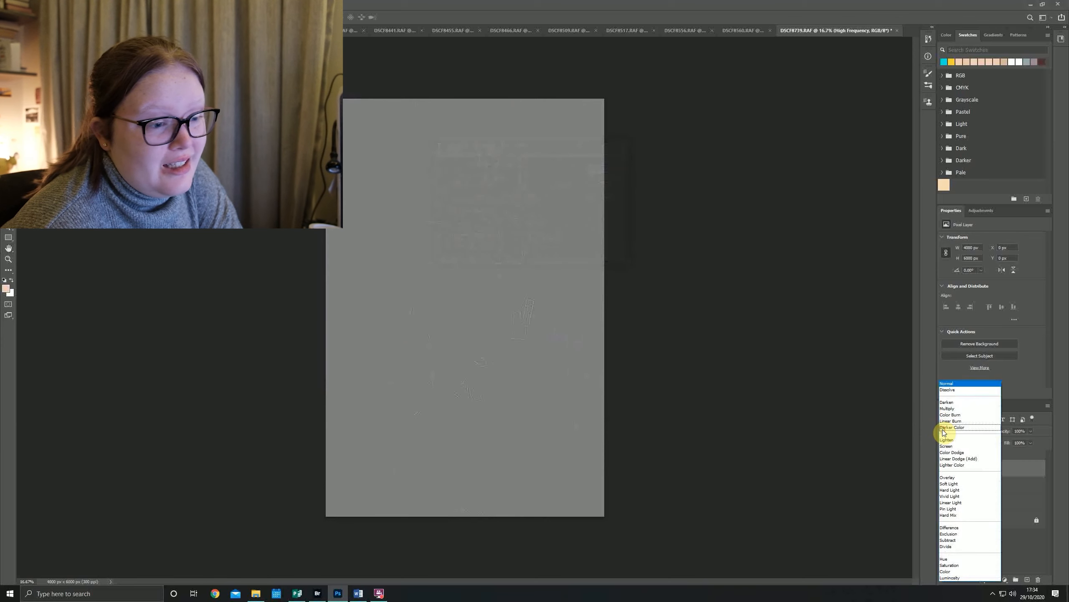
click(949, 503)
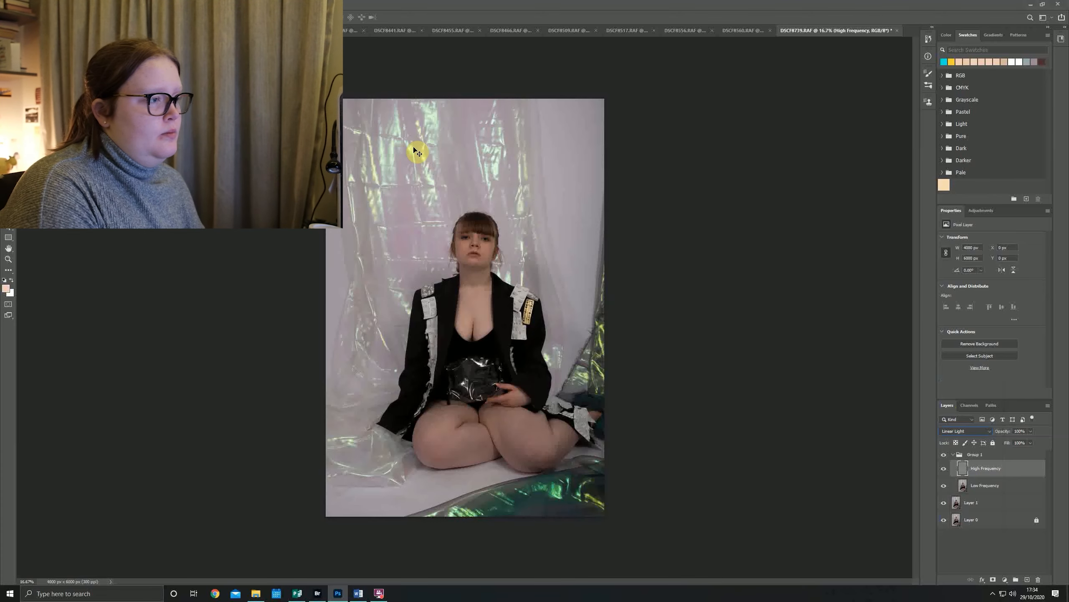
- Hide the Low Frequency layer and keep High Frequency active for retouching the face
key(ctrl+plus)
key(ctrl+plus)
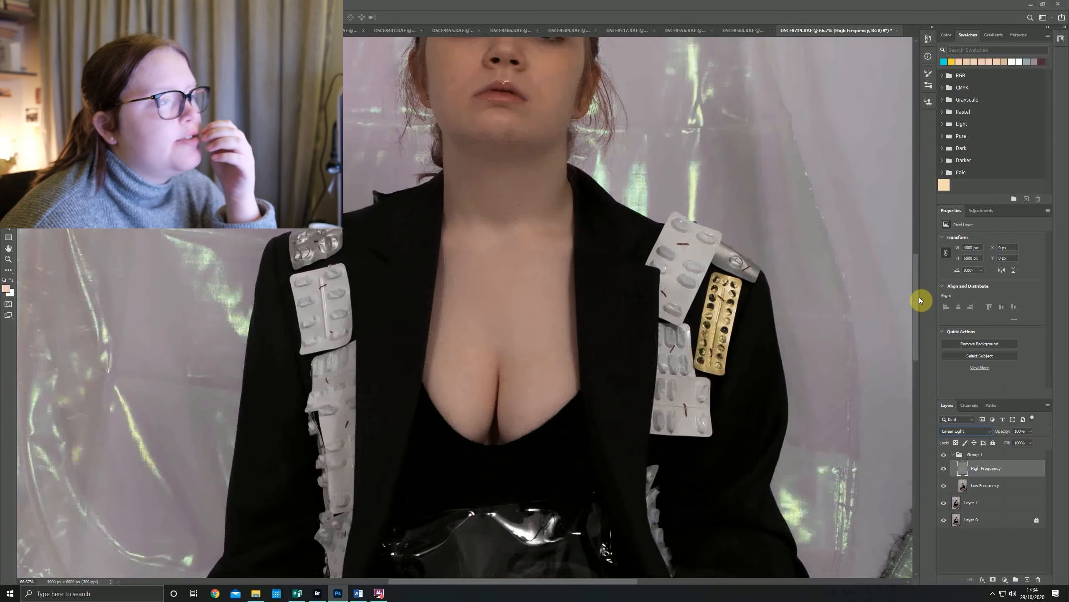
drag(919, 297, 910, 259)
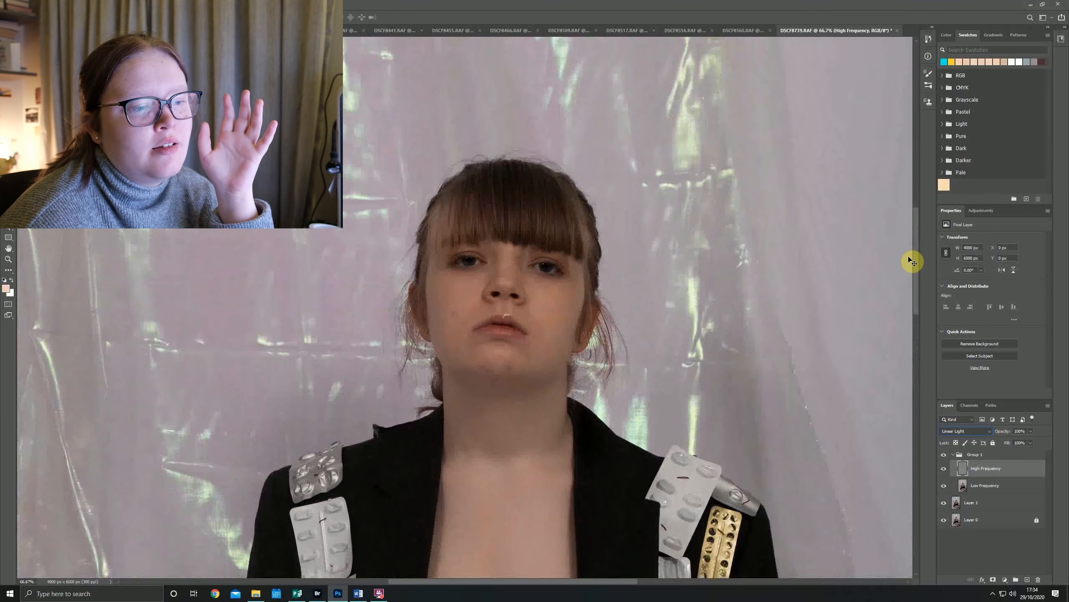
click(979, 490)
click(977, 470)
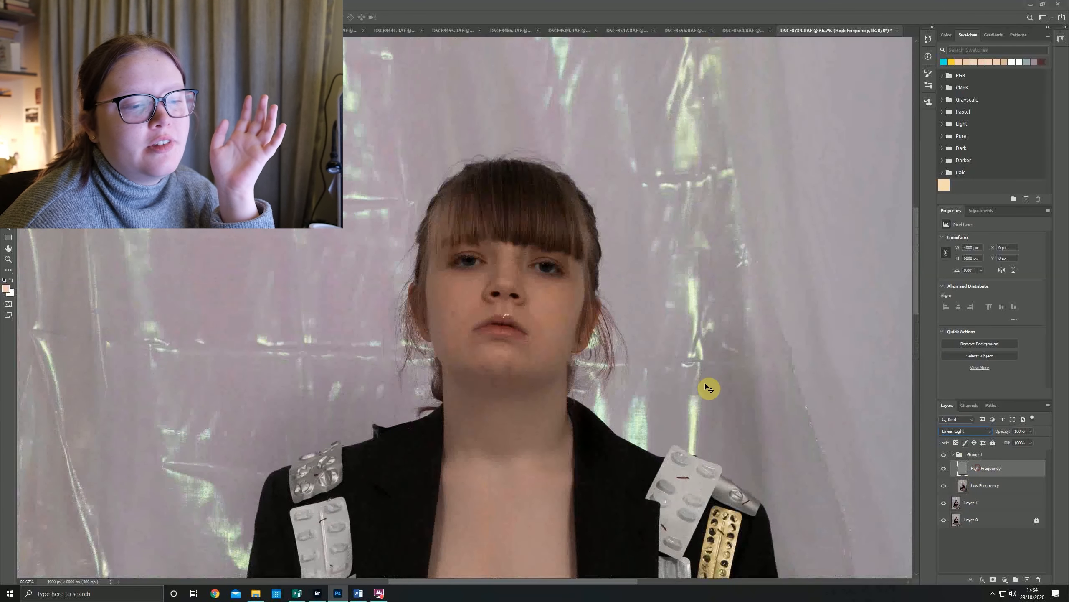
click(943, 486)
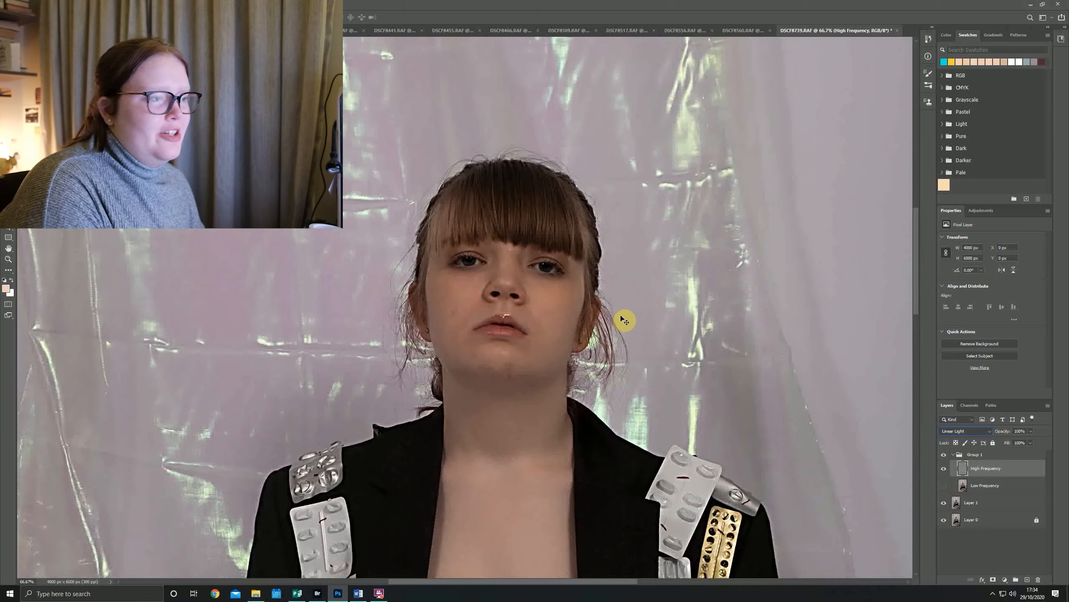
- Heal the small blemishes on the cheek at the image's left on the High Frequency layer
key(ctrl+plus)
key(ctrl+plus)
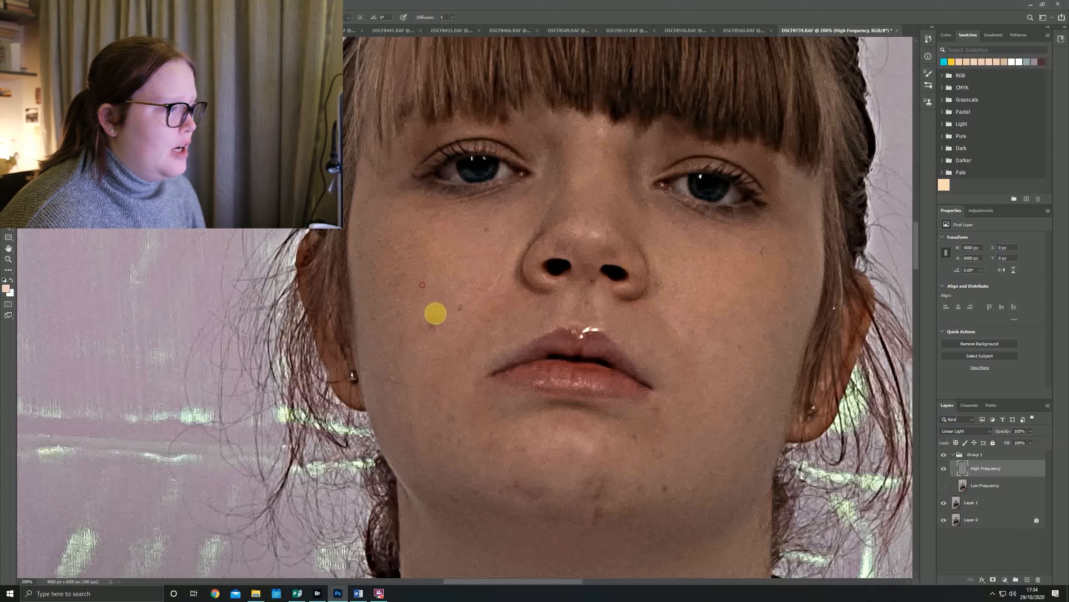
click(409, 299)
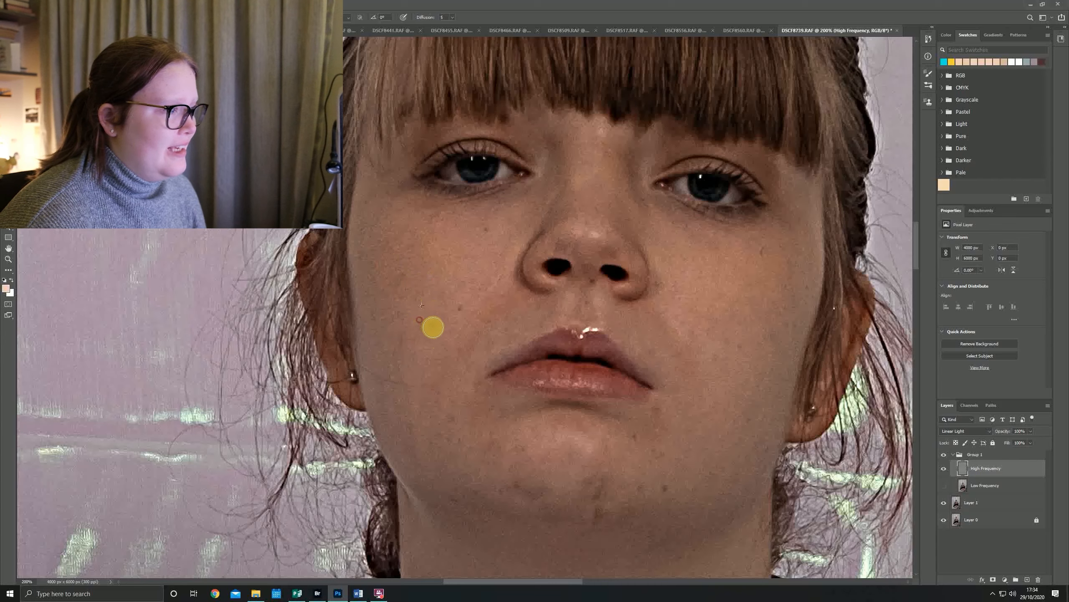
click(467, 284)
click(457, 310)
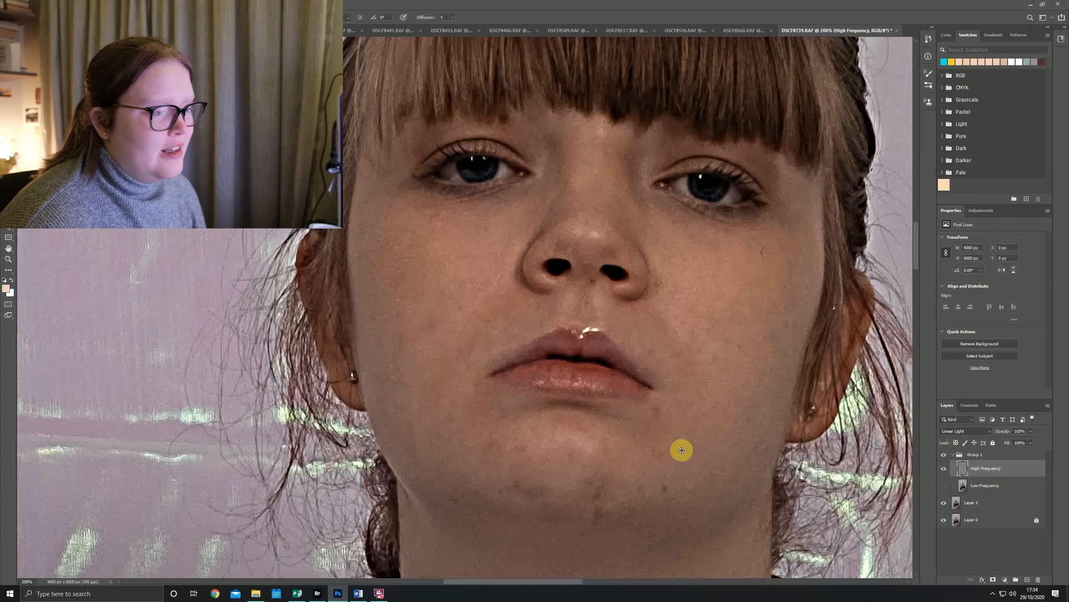
- Heal the remaining blemishes on the chin, the jaw and the cheek at the image's right on the High Frequency layer
click(653, 451)
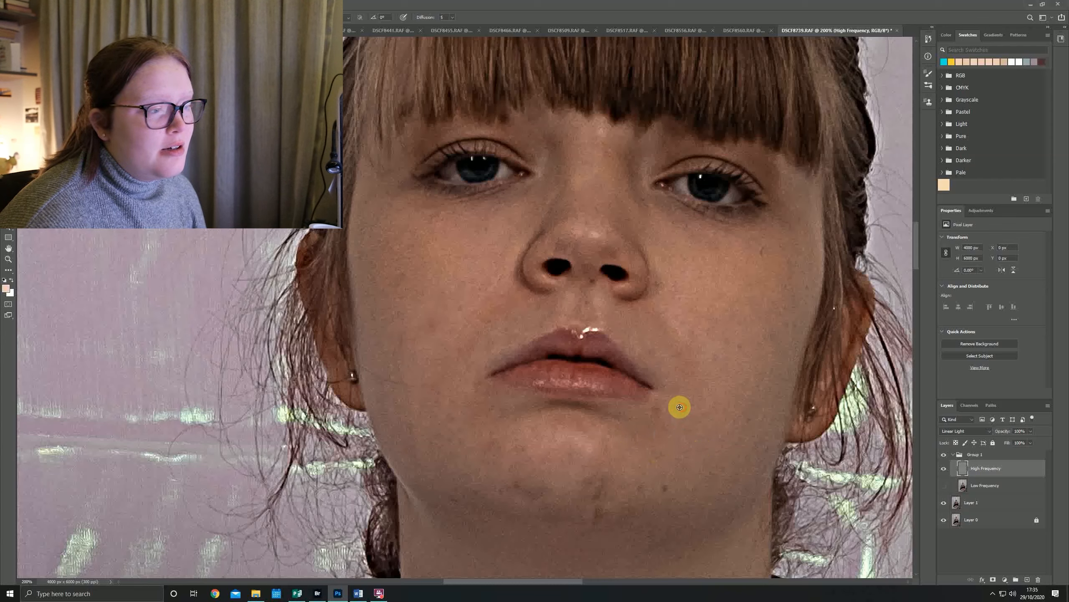
click(691, 482)
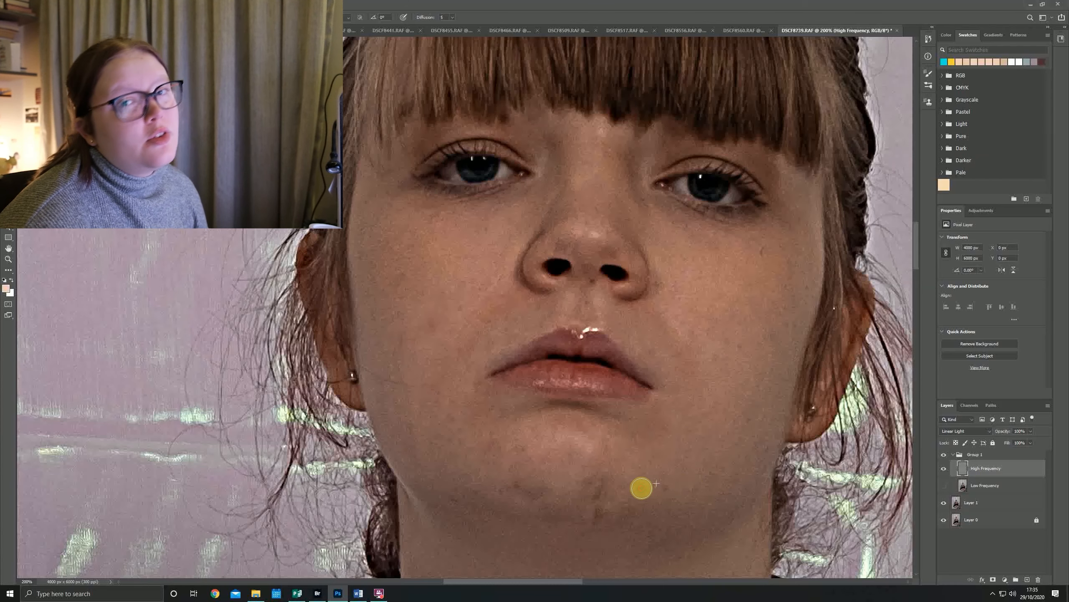
click(641, 488)
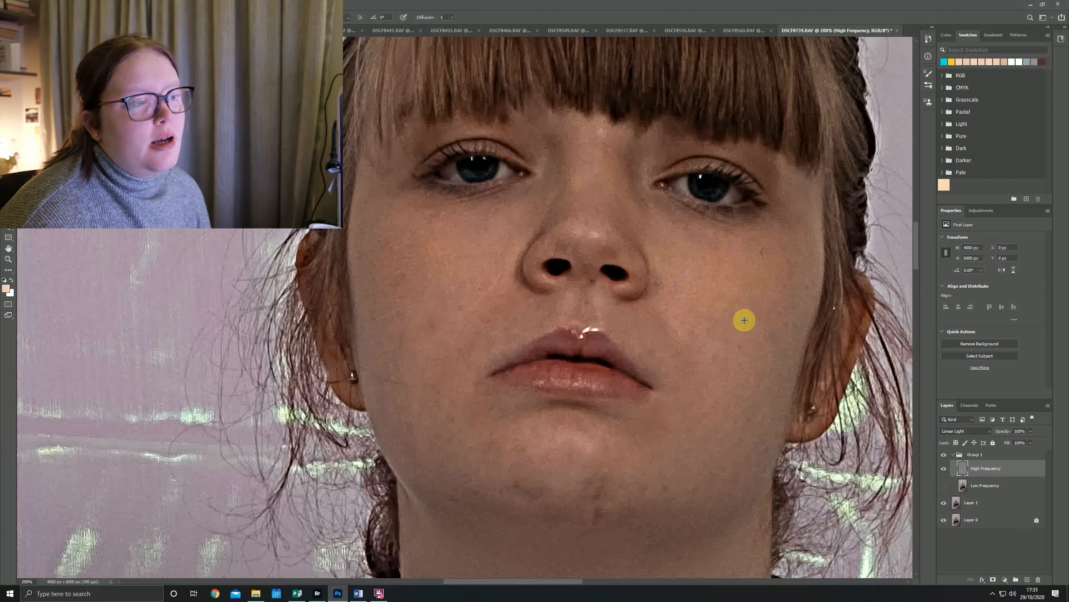
click(740, 332)
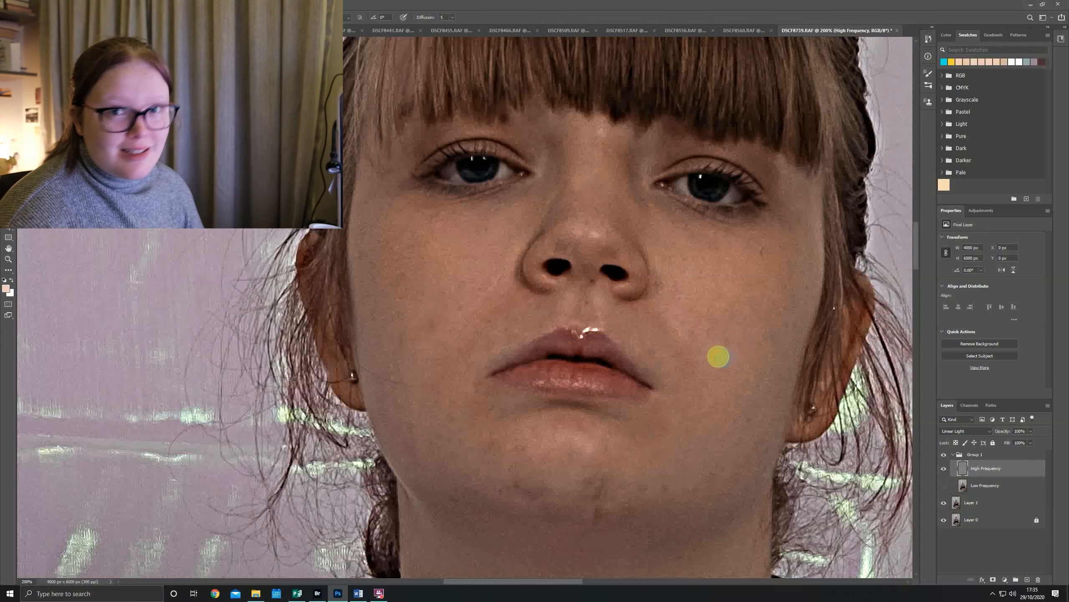
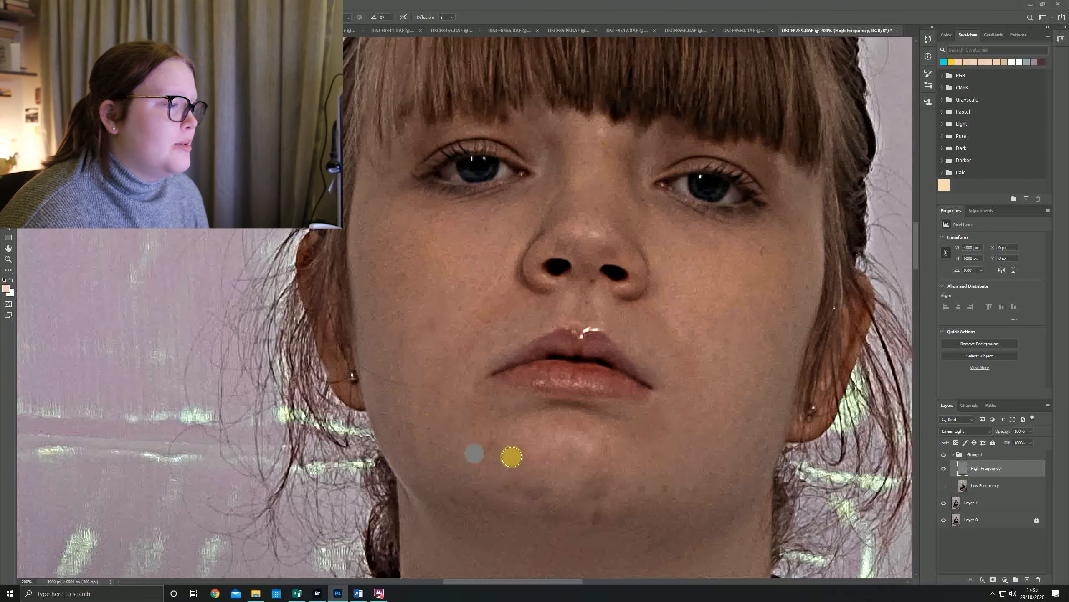
scroll(548, 433, down, 5)
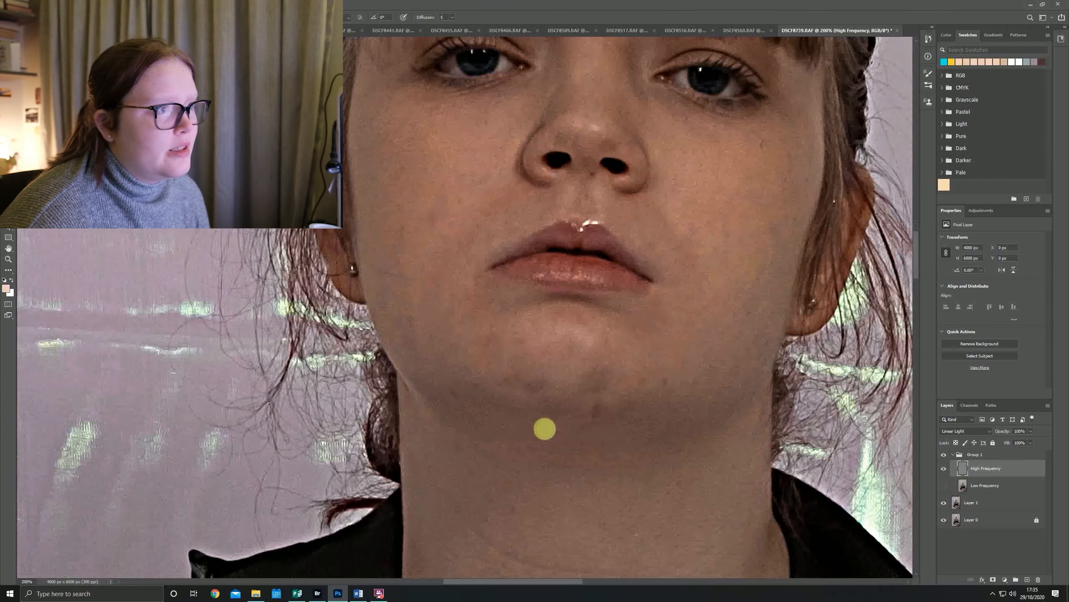
alt+click(545, 430)
scroll(555, 463, up, 4)
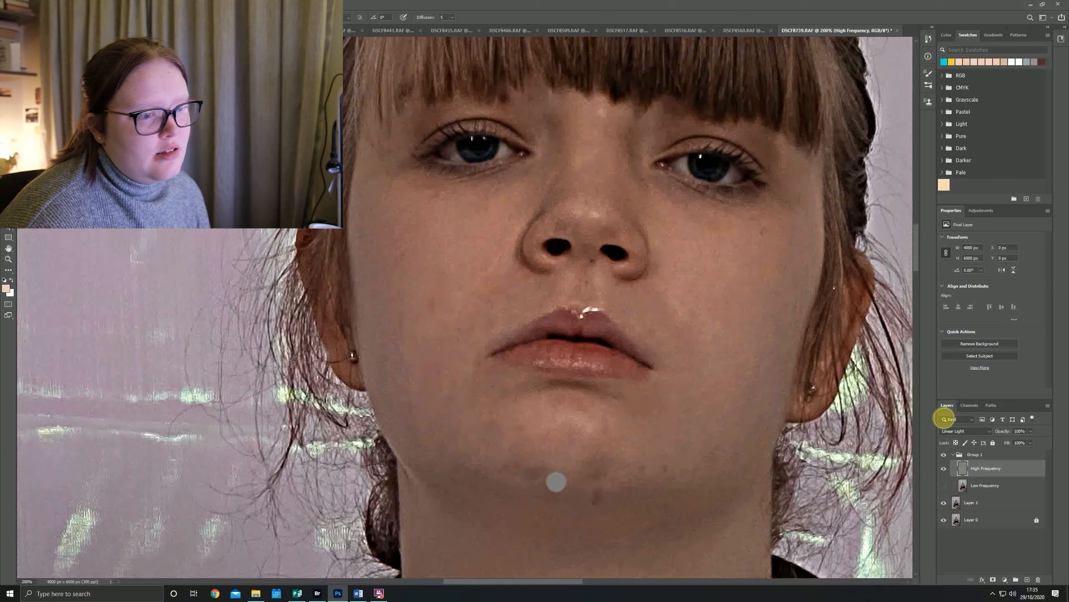
- Show the Low Frequency layer again and make it the active layer
click(944, 486)
click(986, 487)
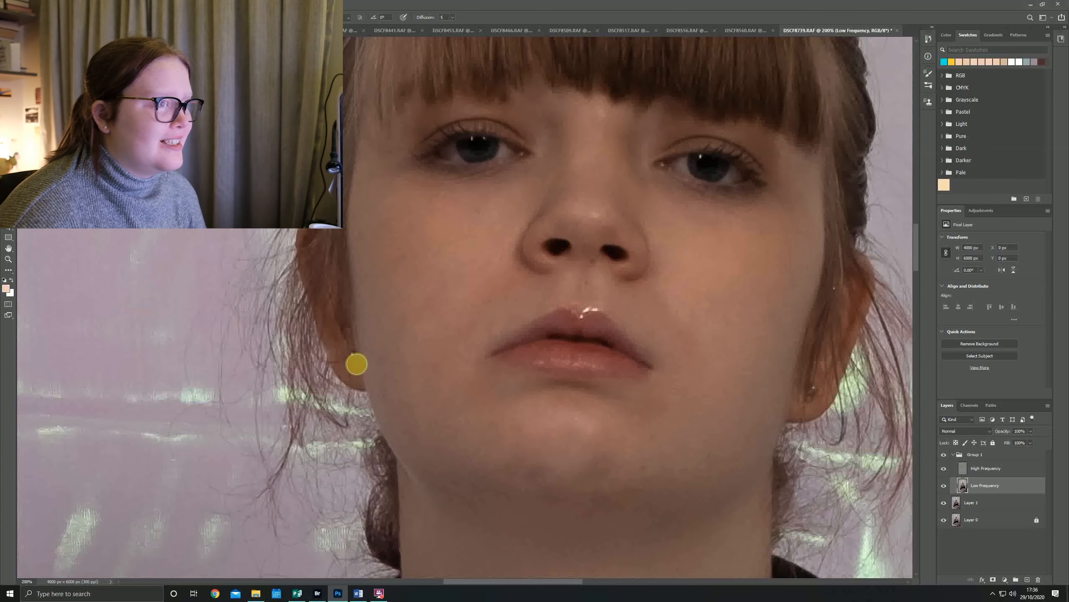
scroll(779, 480, up, 1)
scroll(778, 479, down, 5)
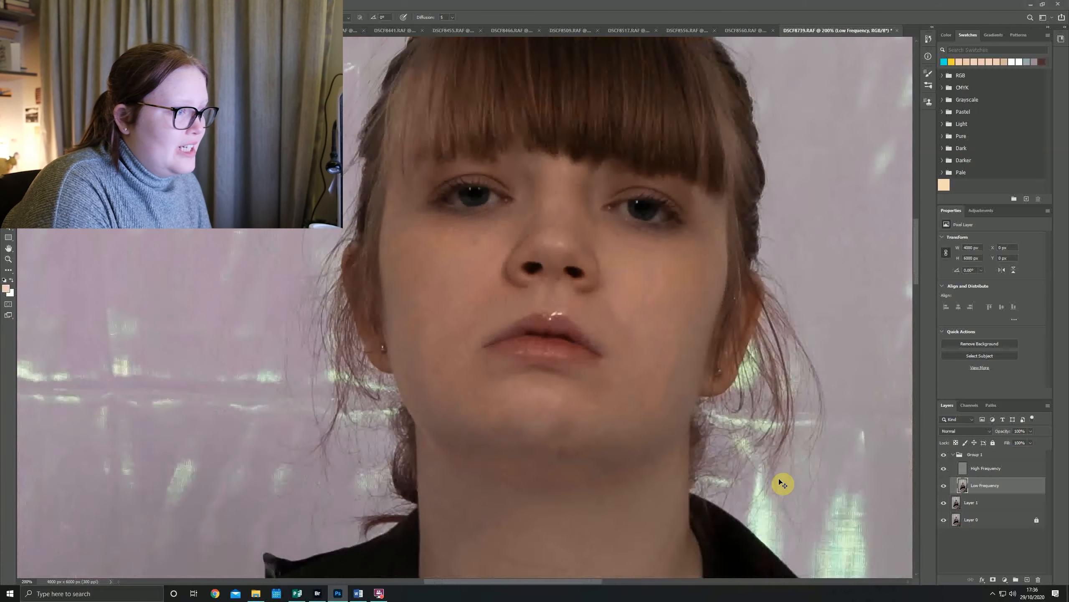
scroll(779, 480, down, 3)
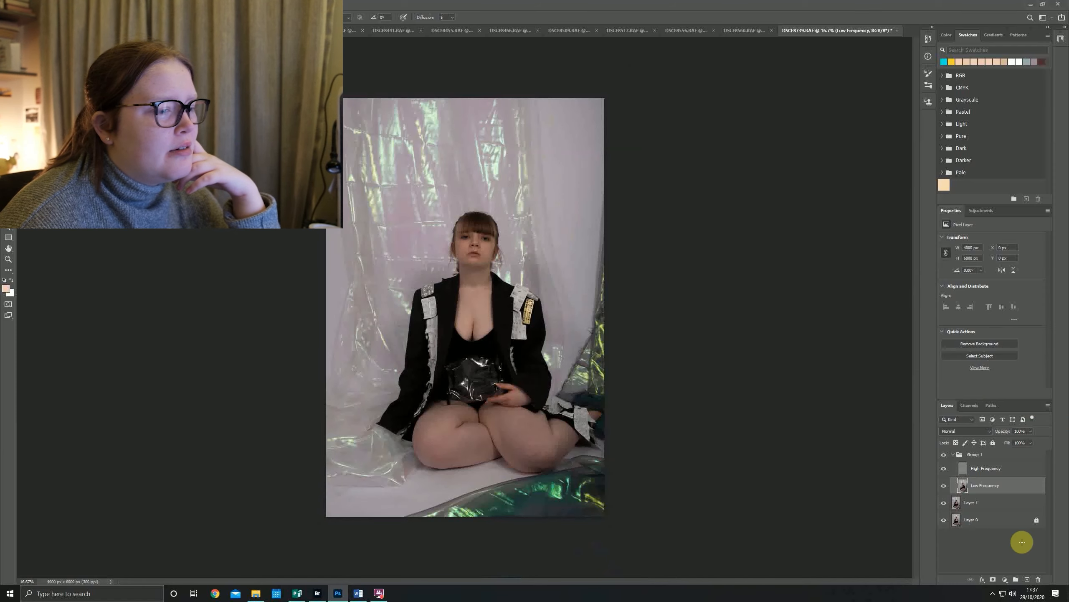
- Collapse Group 1 and add a Vibrance adjustment layer above it with vibrance lowered to about -10
click(954, 455)
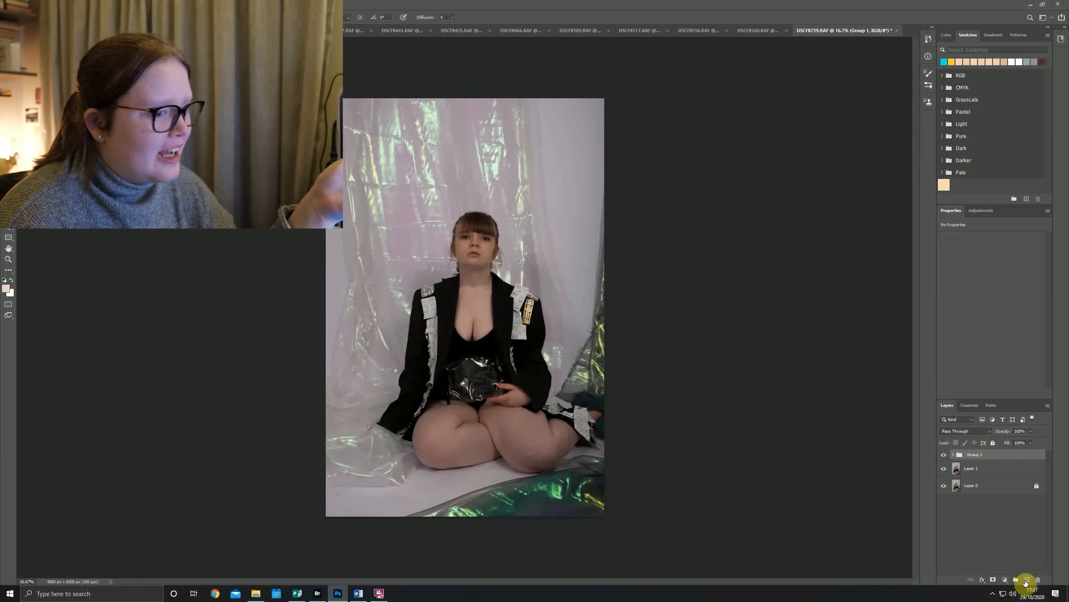
click(1056, 592)
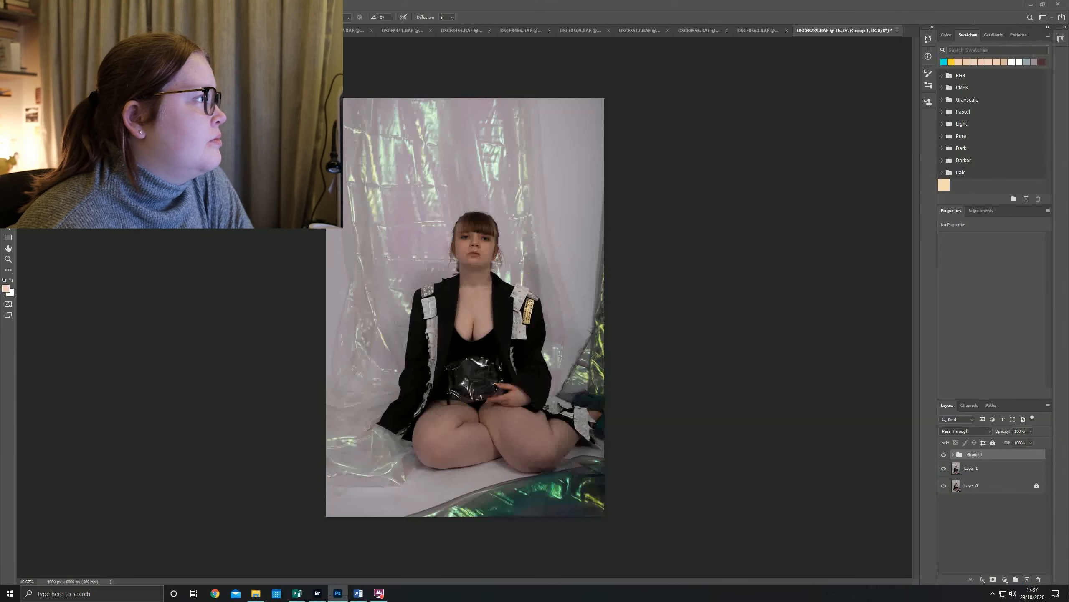
key(v)
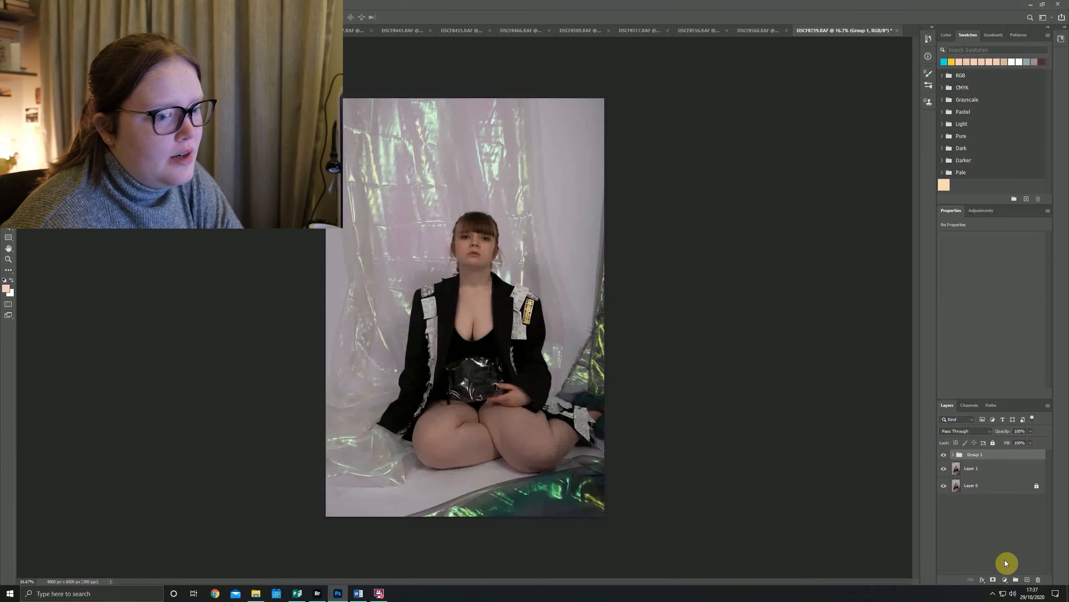
click(1005, 580)
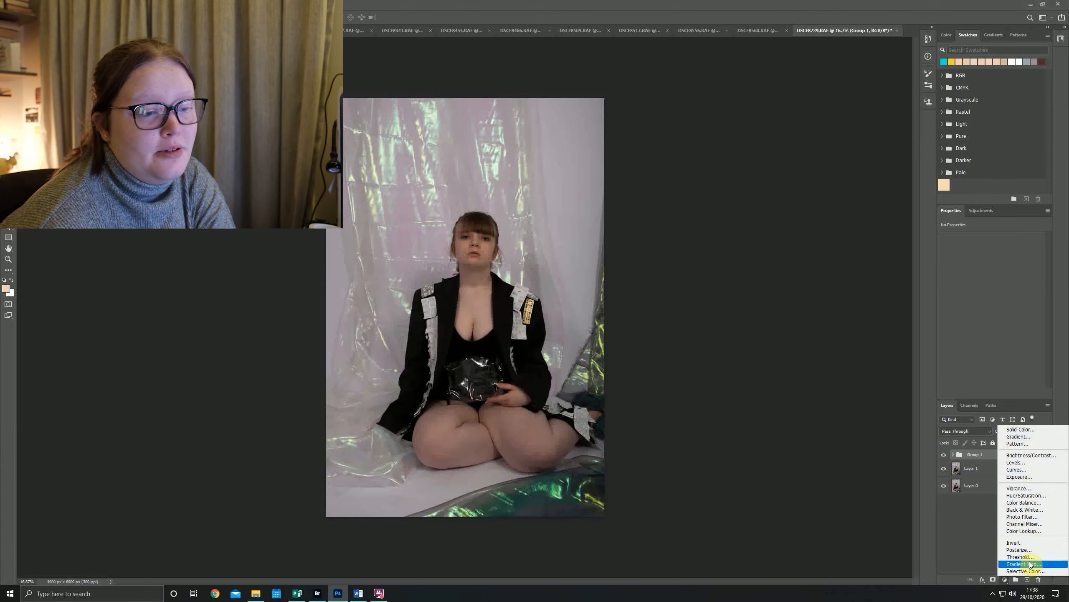
click(1028, 489)
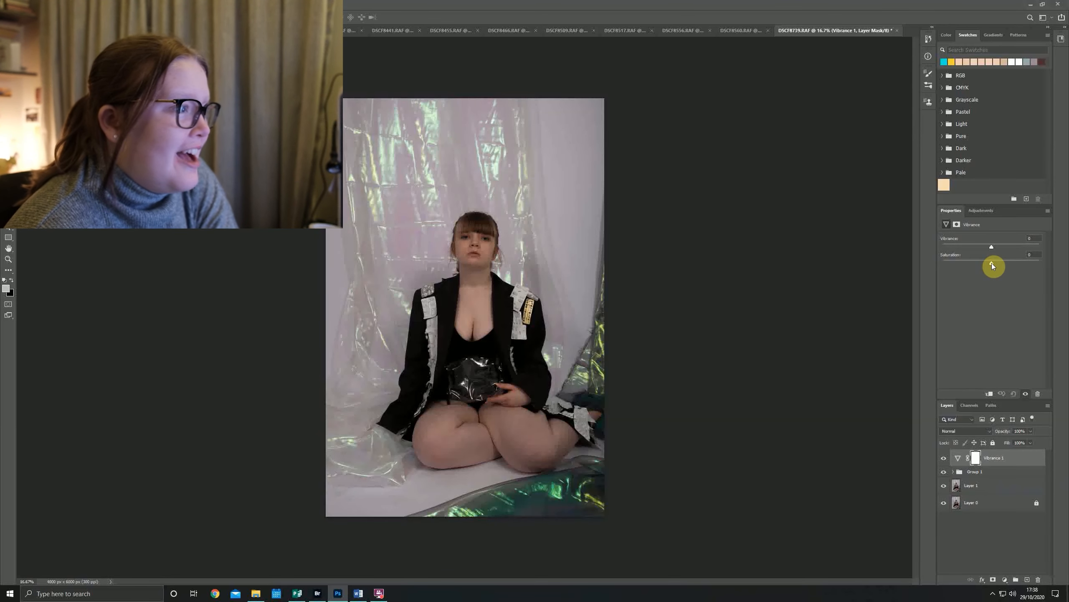
drag(992, 265, 986, 265)
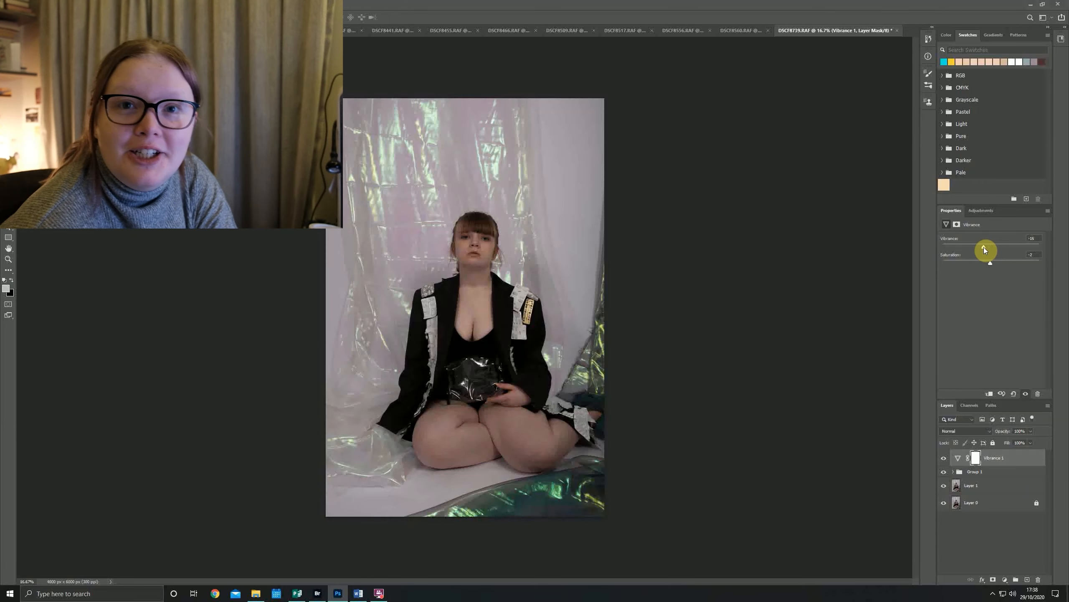
mouse_move(987, 248)
mouse_down()
mouse_move(998, 249)
mouse_move(960, 248)
mouse_move(994, 247)
mouse_up()
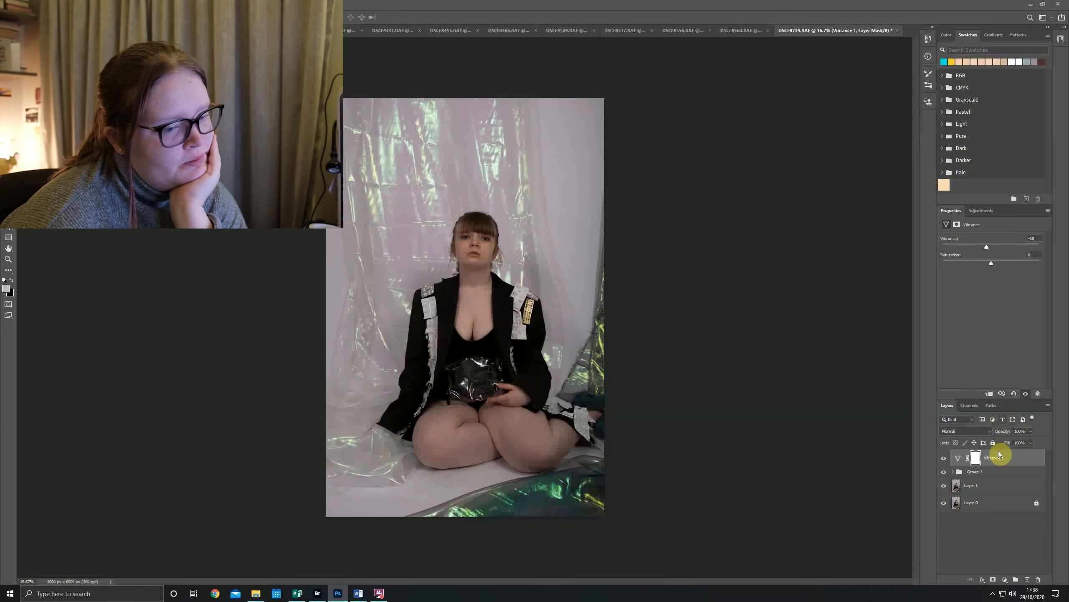
- Add a Brightness/Contrast adjustment layer above Vibrance 1 with brightness about 3 and contrast about 20
click(1005, 580)
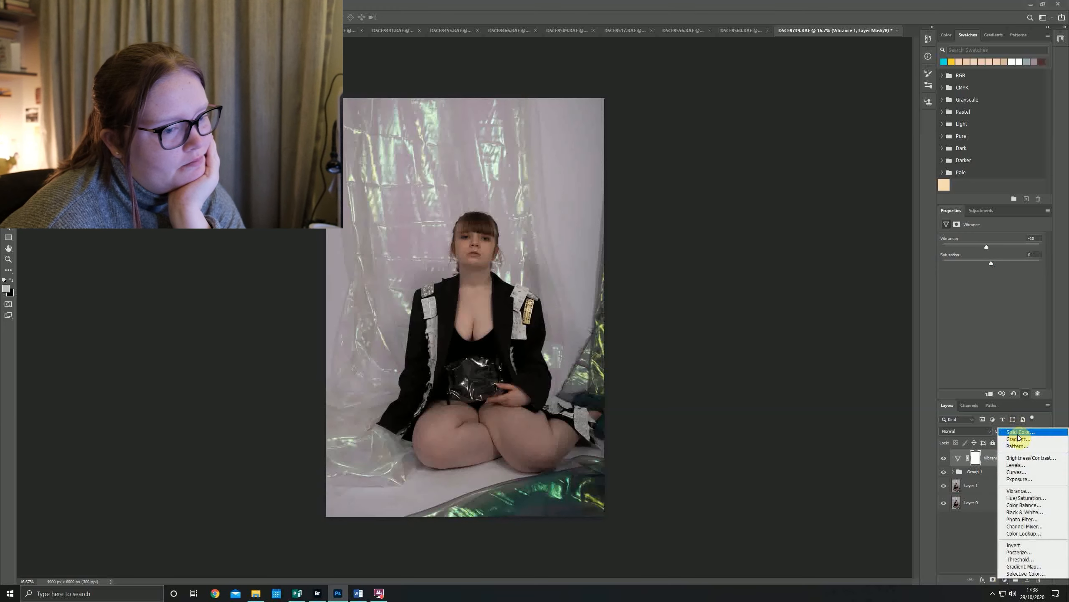
click(1022, 457)
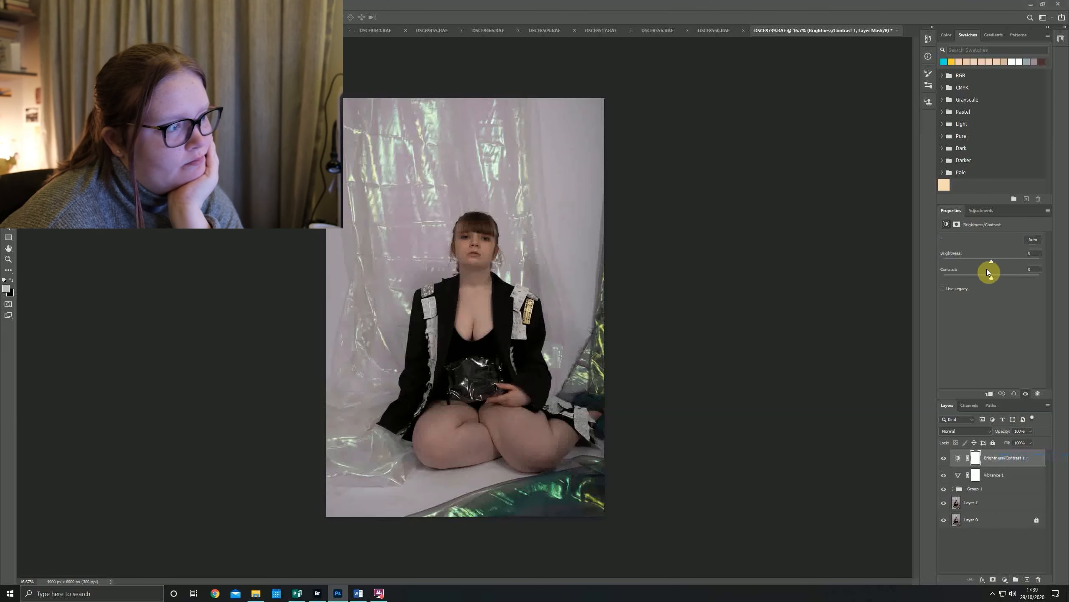
drag(992, 278, 999, 279)
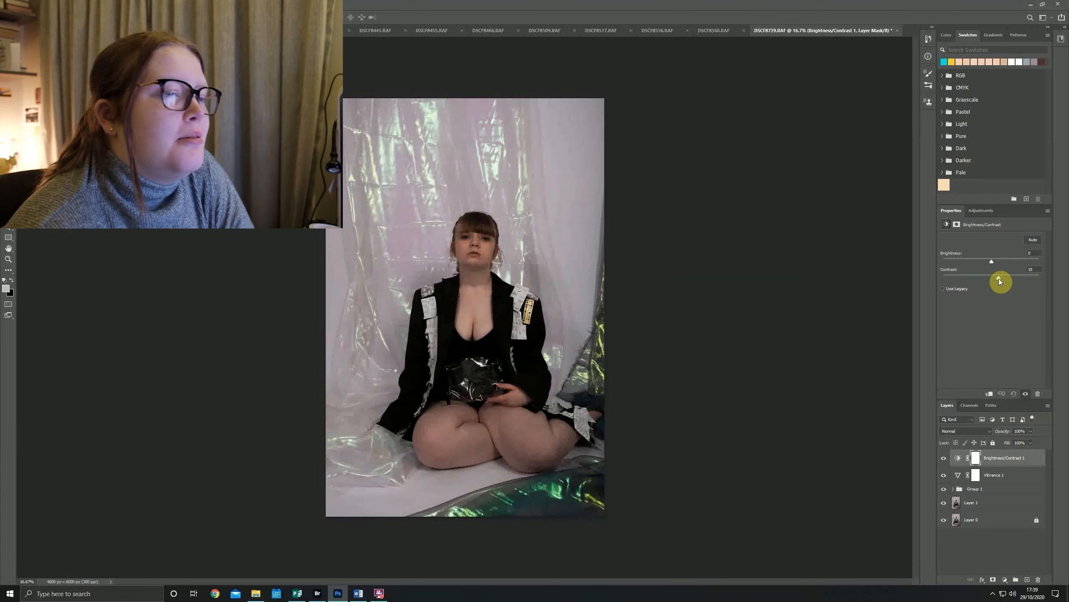
drag(1000, 278, 1001, 279)
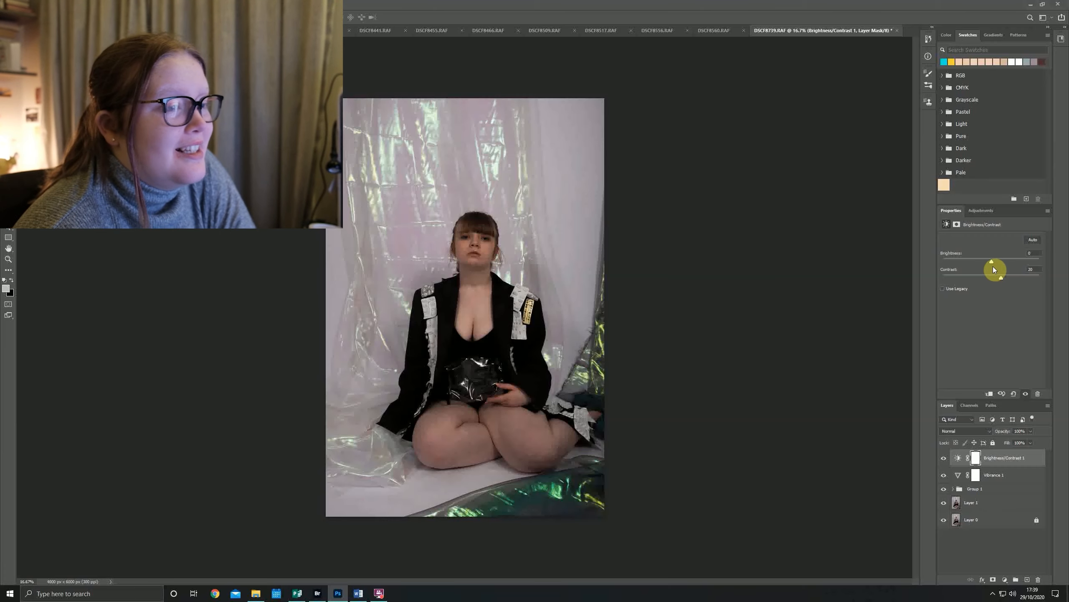
drag(991, 261, 988, 261)
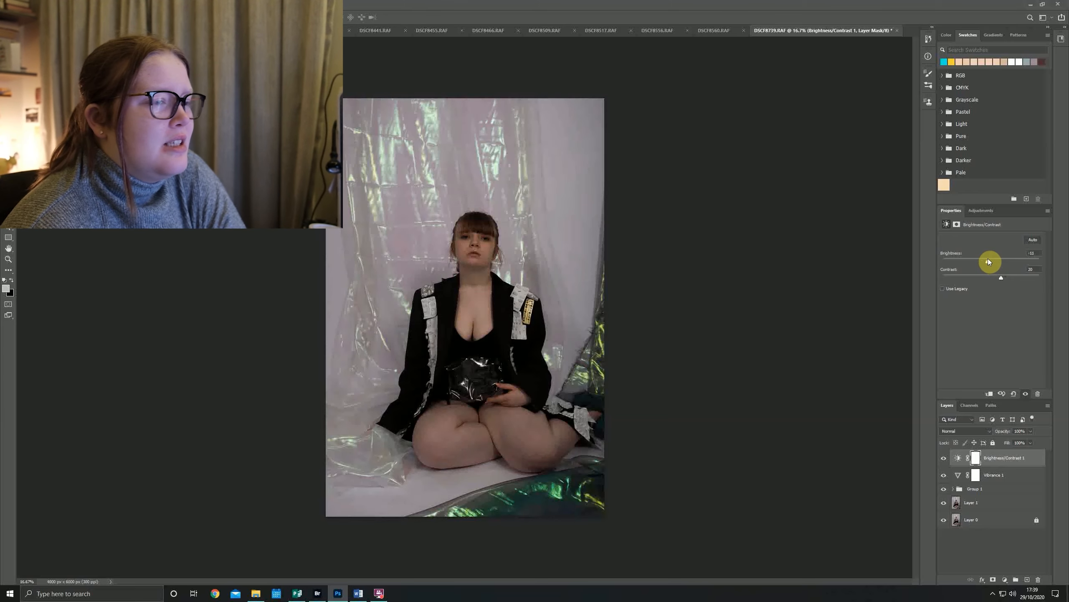
drag(987, 263, 992, 261)
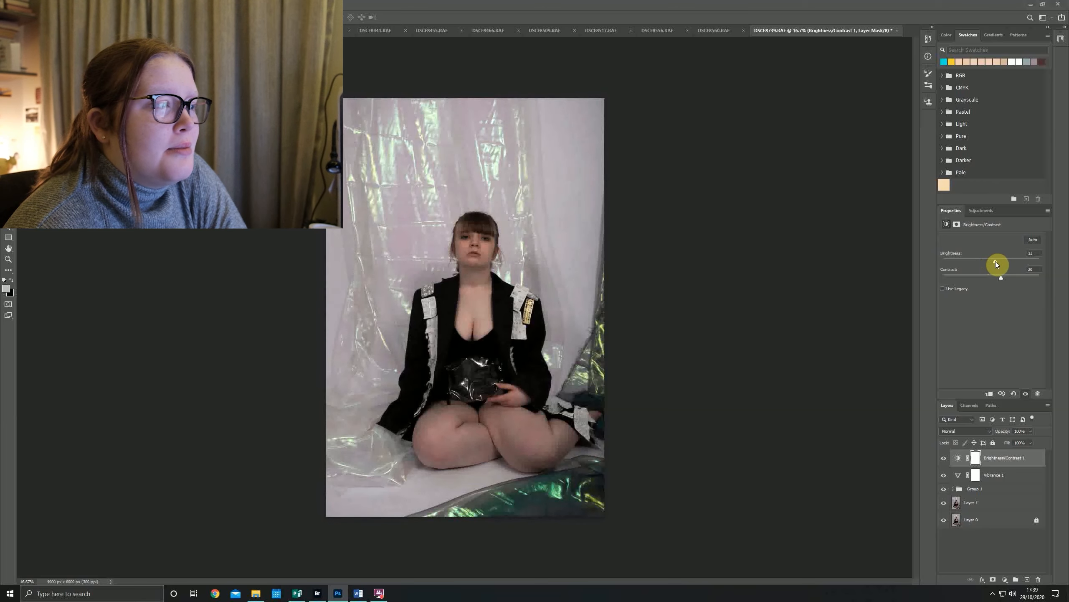
drag(995, 261, 993, 261)
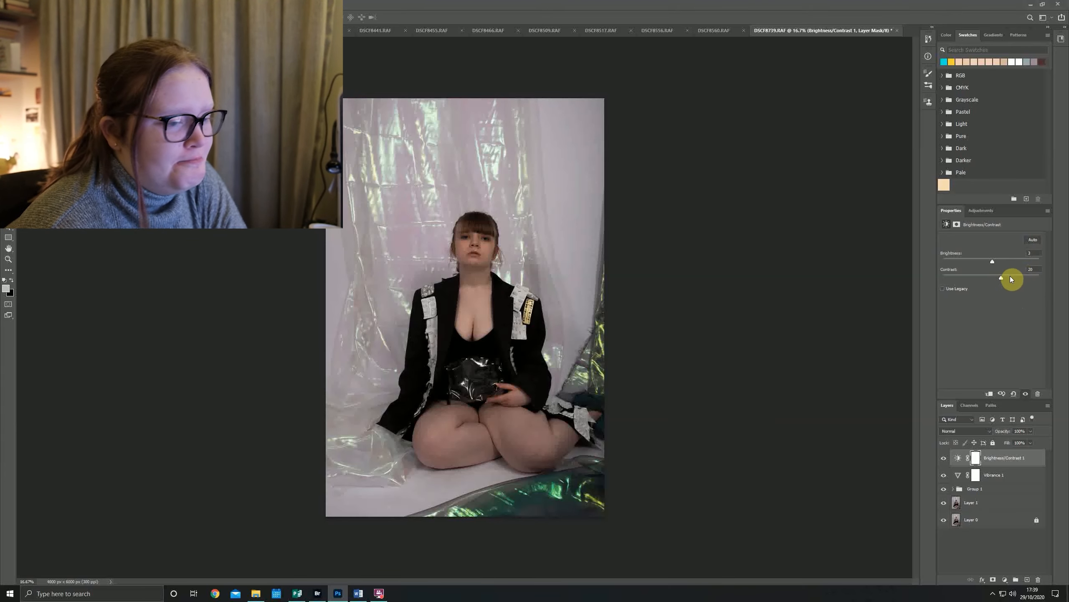
click(1005, 581)
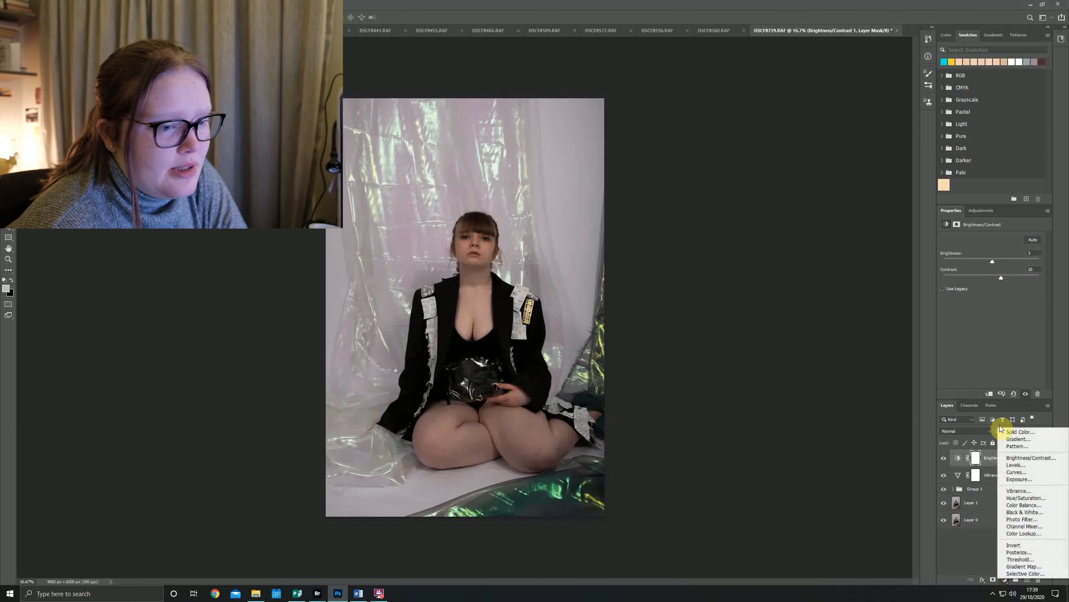
click(1032, 505)
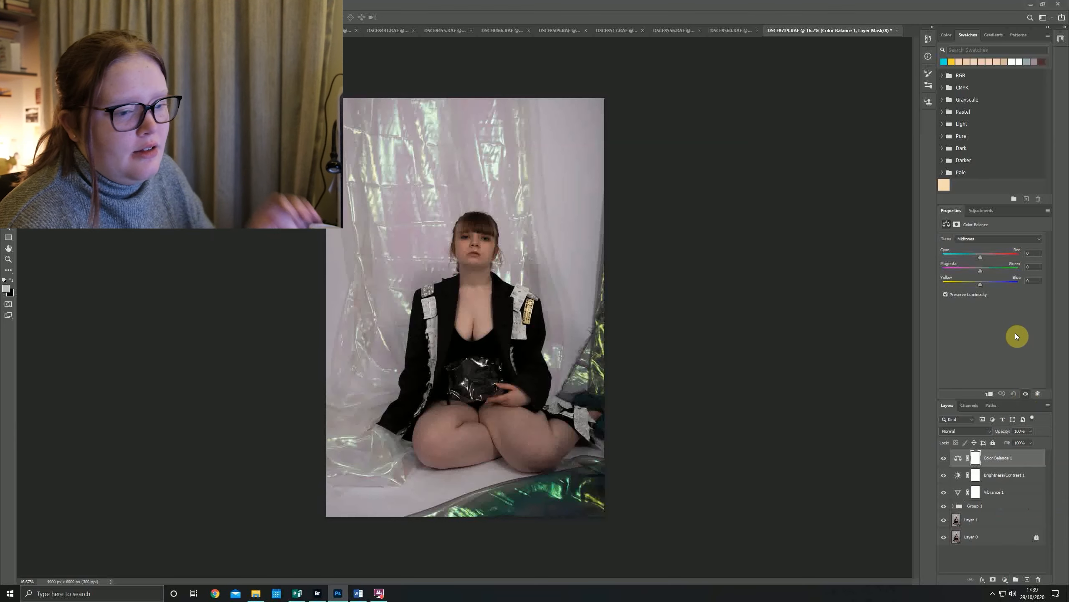
key(Delete)
- Try a Photo Filter adjustment layer above Brightness/Contrast 1 with a custom pale teal colour, #9fcbc2
click(1005, 580)
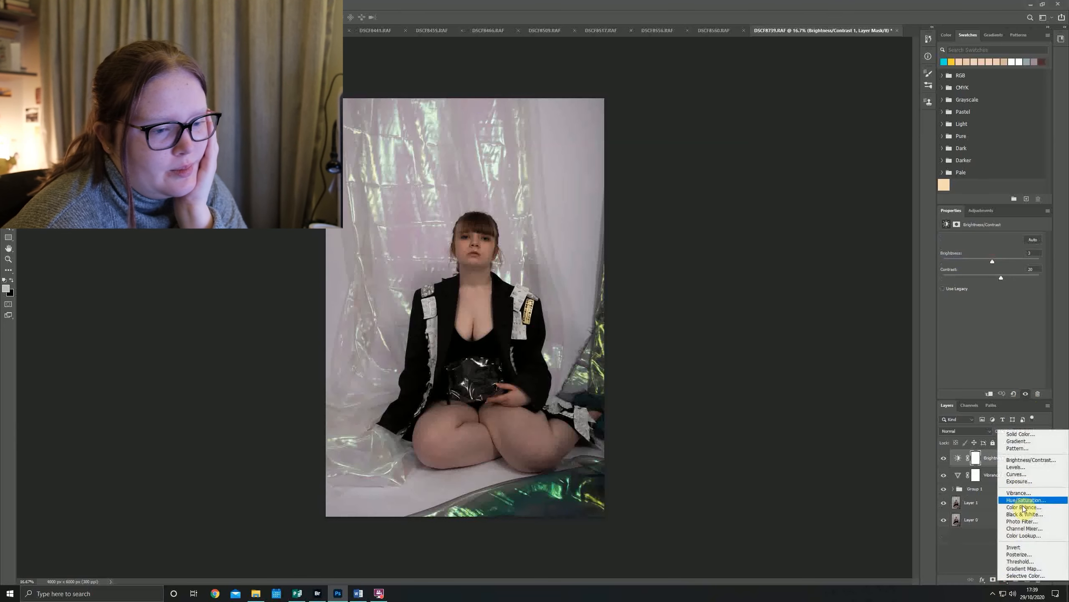
click(1026, 521)
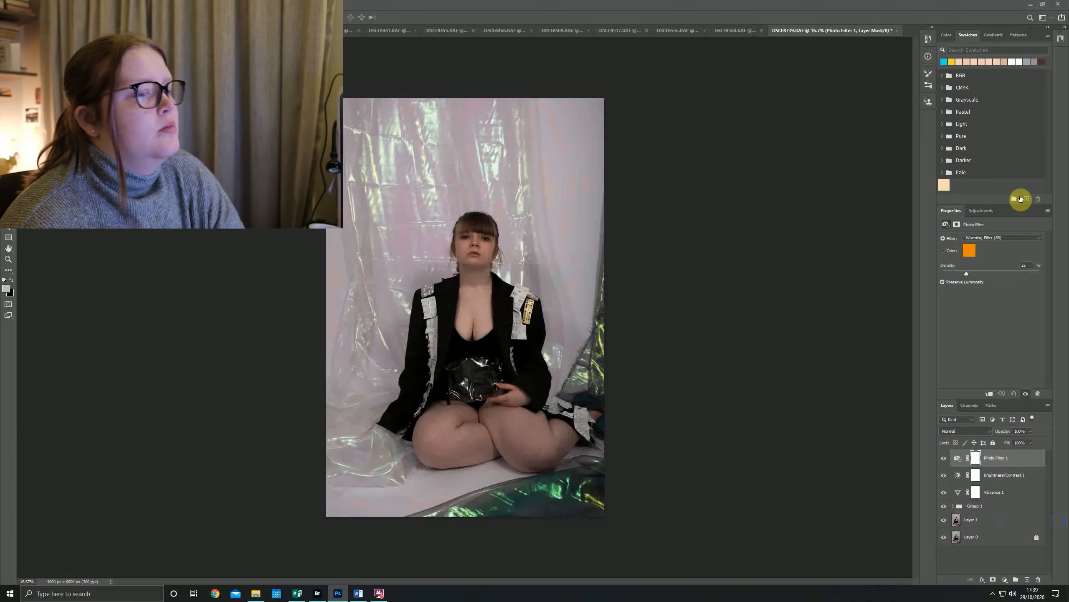
click(948, 252)
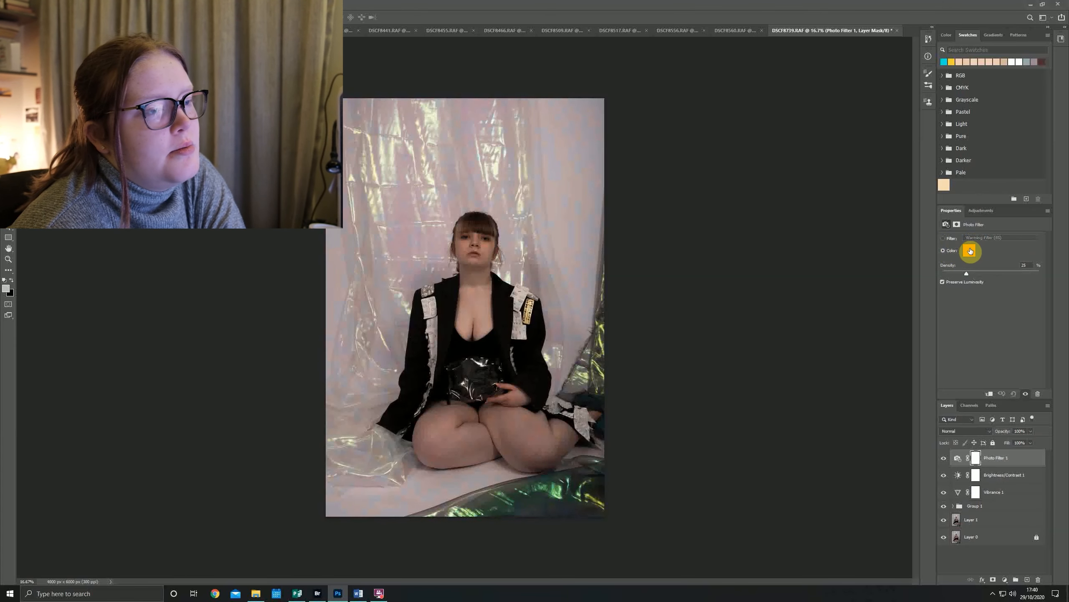
click(970, 251)
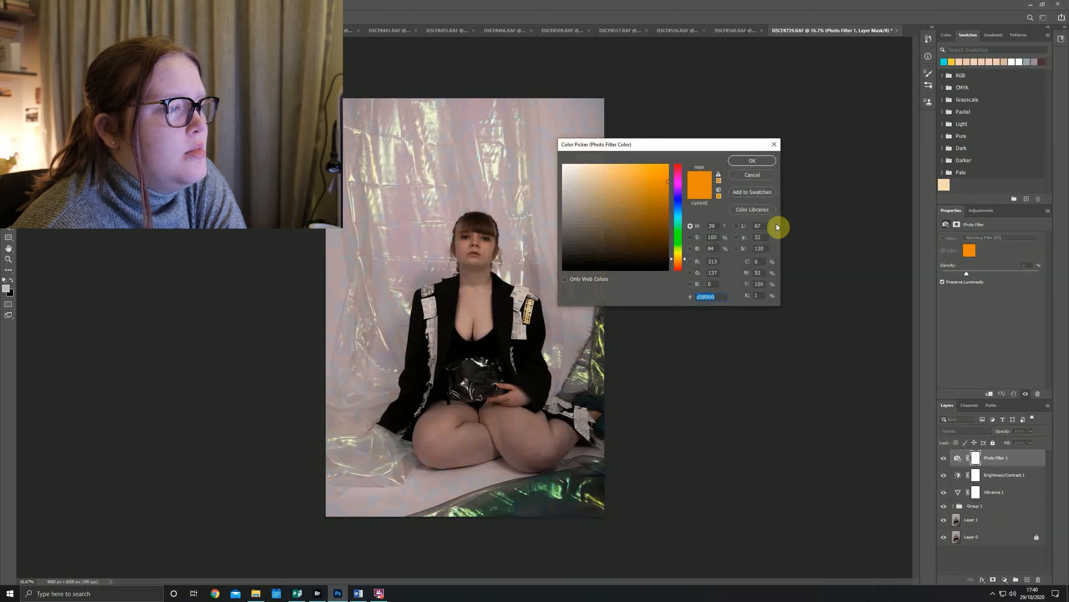
mouse_move(678, 259)
mouse_down()
mouse_move(679, 220)
mouse_move(637, 175)
mouse_move(624, 202)
mouse_move(619, 183)
mouse_move(605, 183)
mouse_move(619, 180)
mouse_move(600, 180)
mouse_move(595, 194)
mouse_move(586, 186)
mouse_up()
click(752, 191)
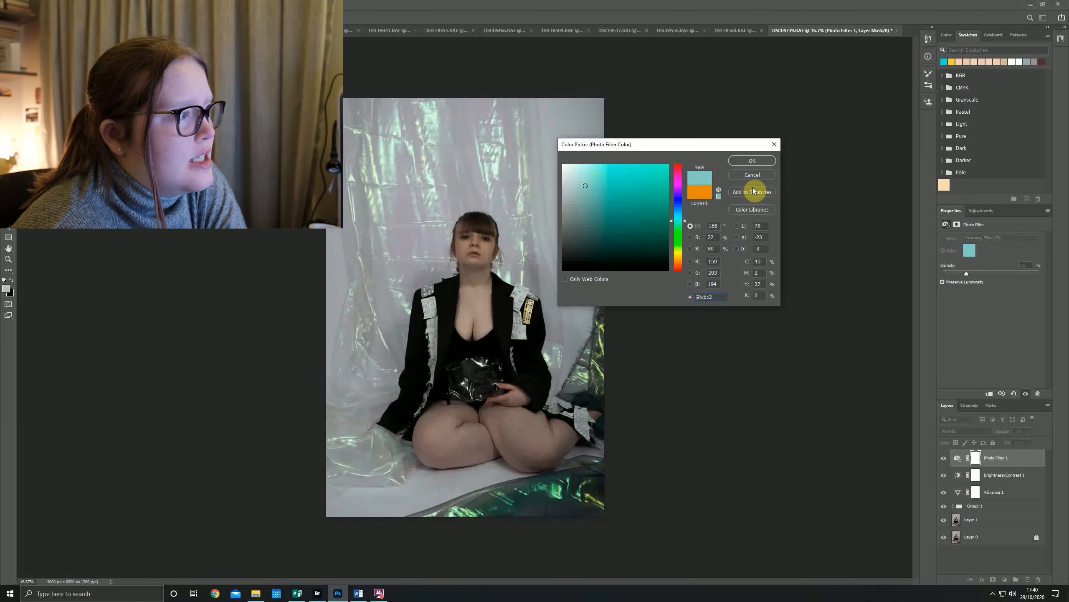
click(752, 160)
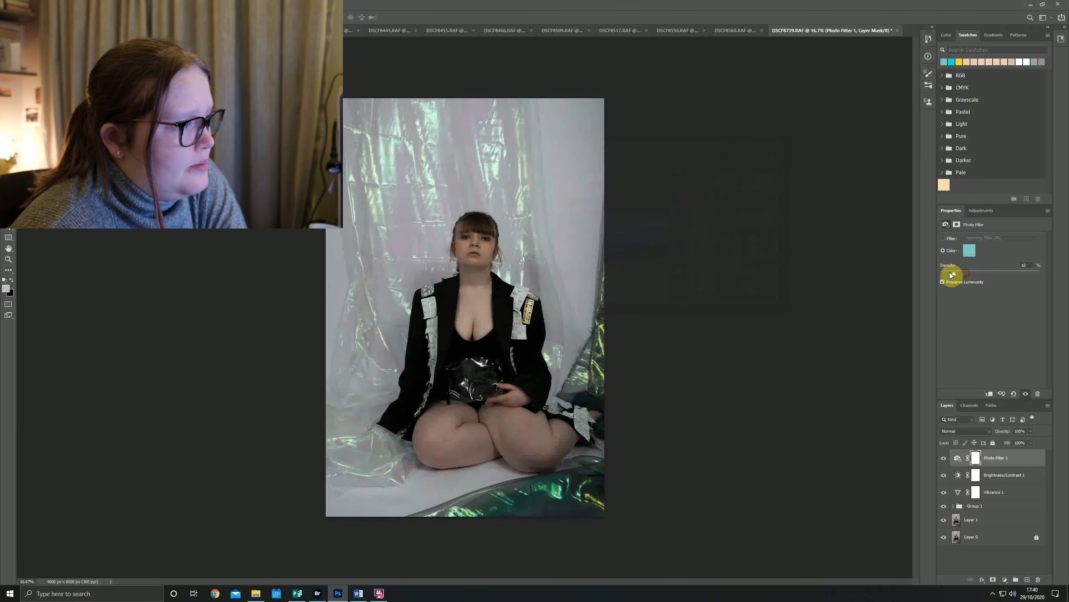
- Try the Photo Filter at a density of 1%, compare it hidden and shown, and delete its layer
drag(967, 272, 938, 274)
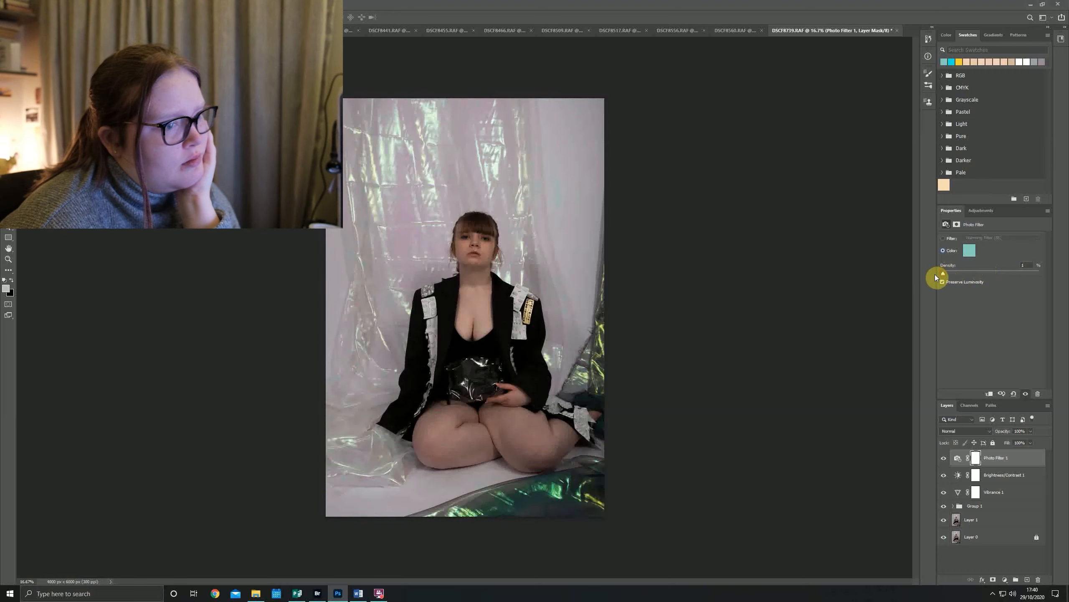
click(944, 458)
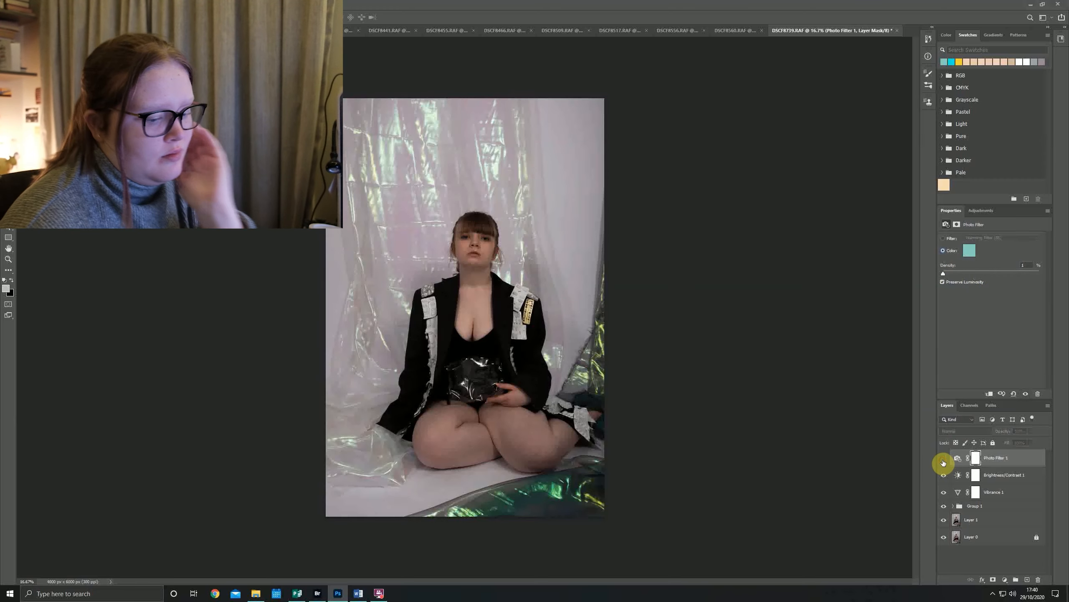
key(Delete)
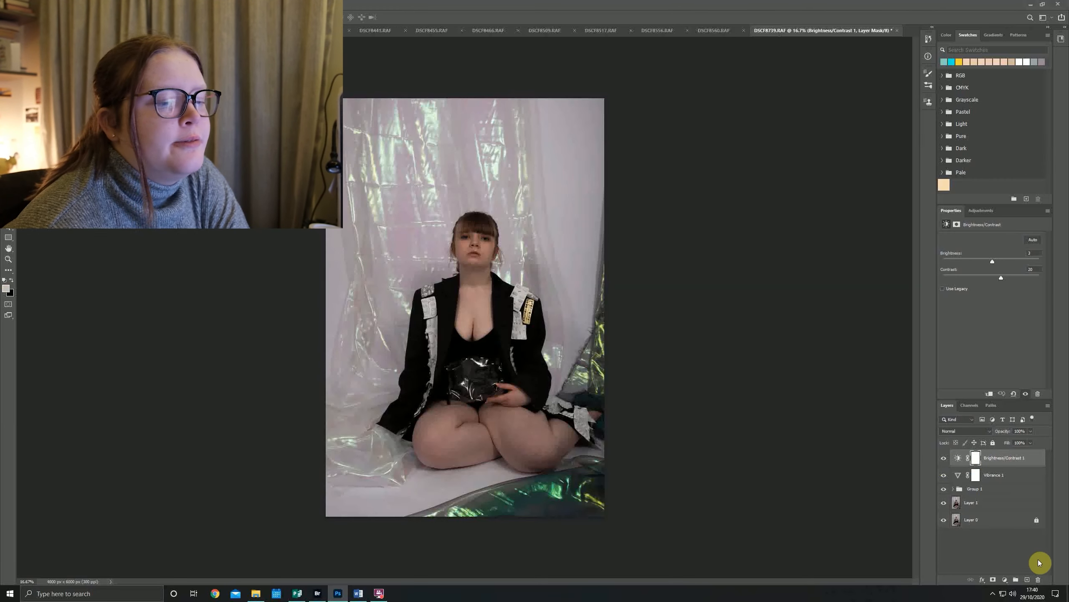
- Add a Selective Color adjustment layer above Brightness/Contrast 1 and set its neutrals to cyan +5% and yellow +5%
click(1006, 580)
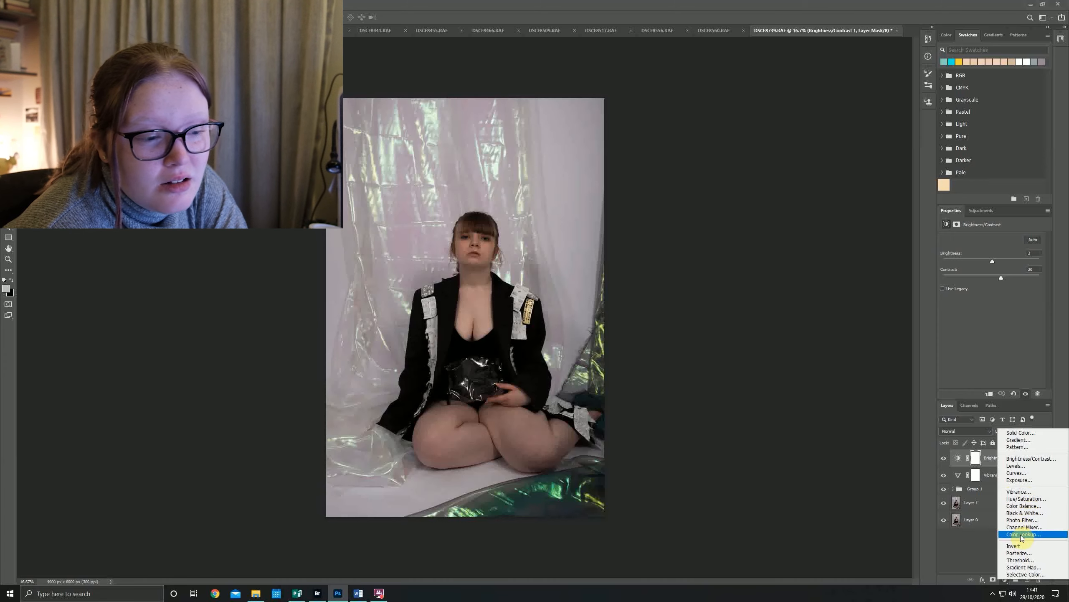
click(1024, 574)
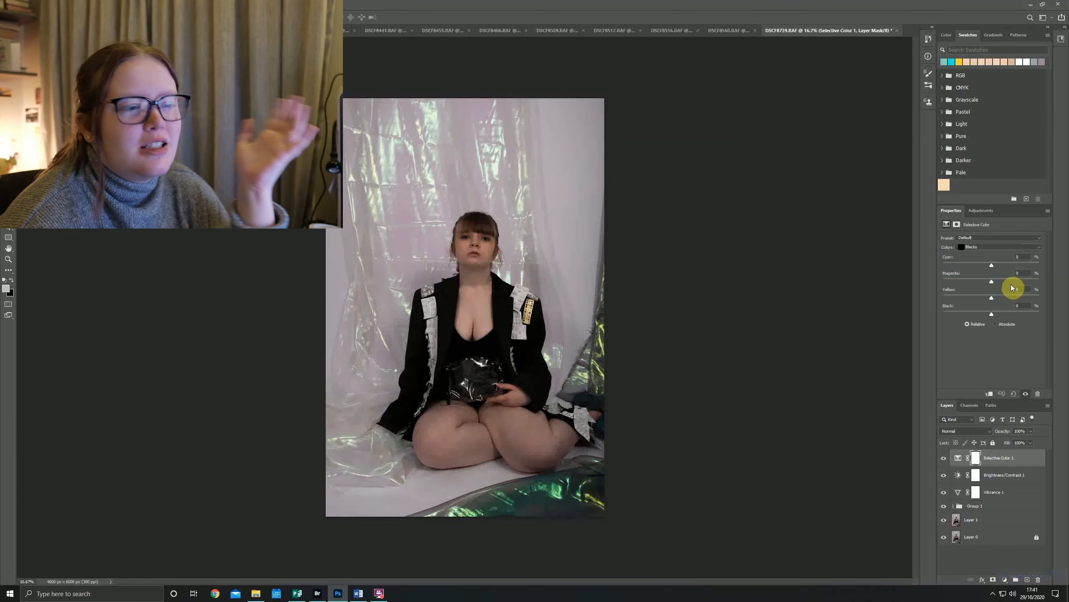
click(978, 247)
click(973, 301)
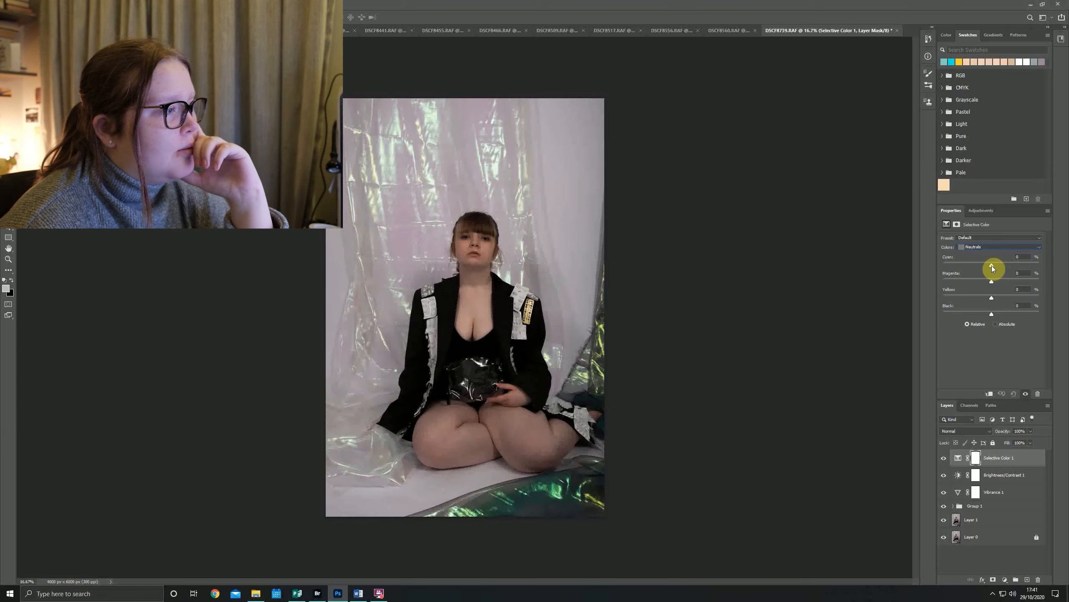
drag(992, 266, 1001, 268)
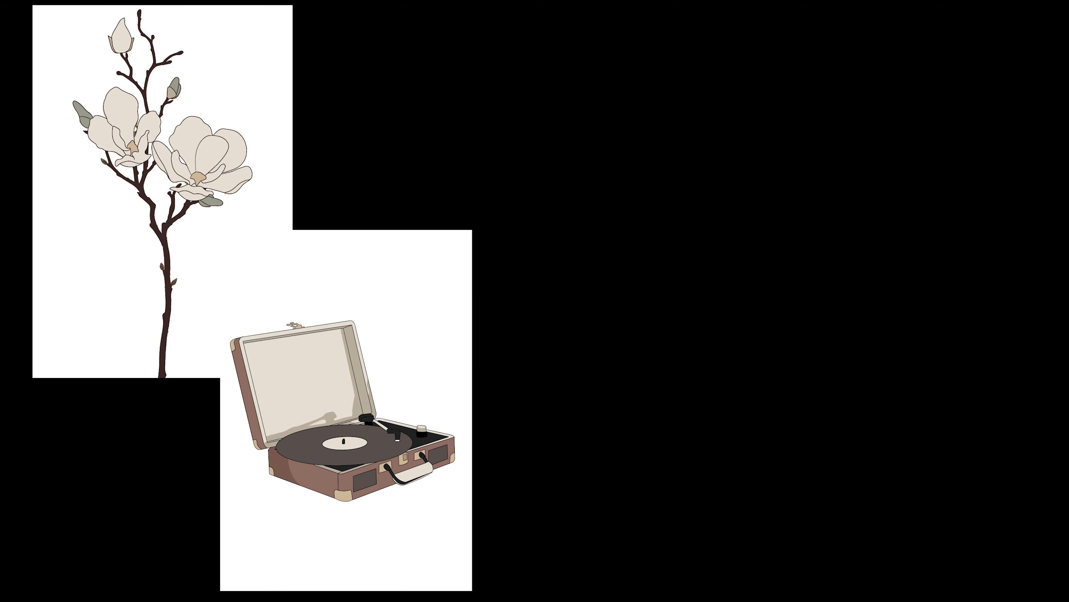
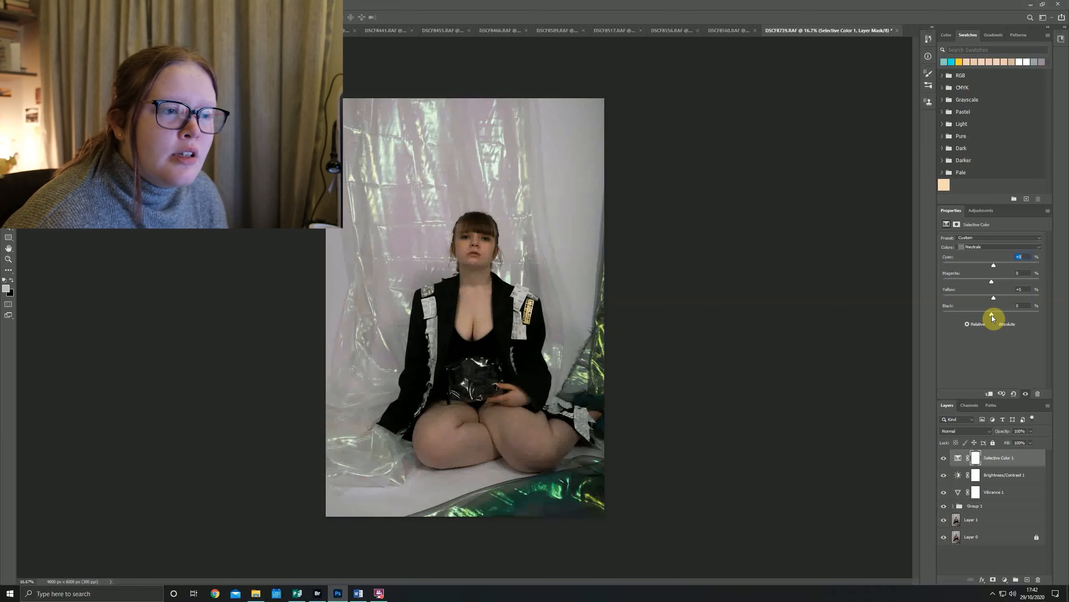
- Try lowering the black of the Selective Color neutrals to about -5% and reset it to 0%
mouse_move(993, 317)
mouse_down()
mouse_move(1007, 315)
mouse_move(974, 313)
mouse_move(989, 313)
mouse_up()
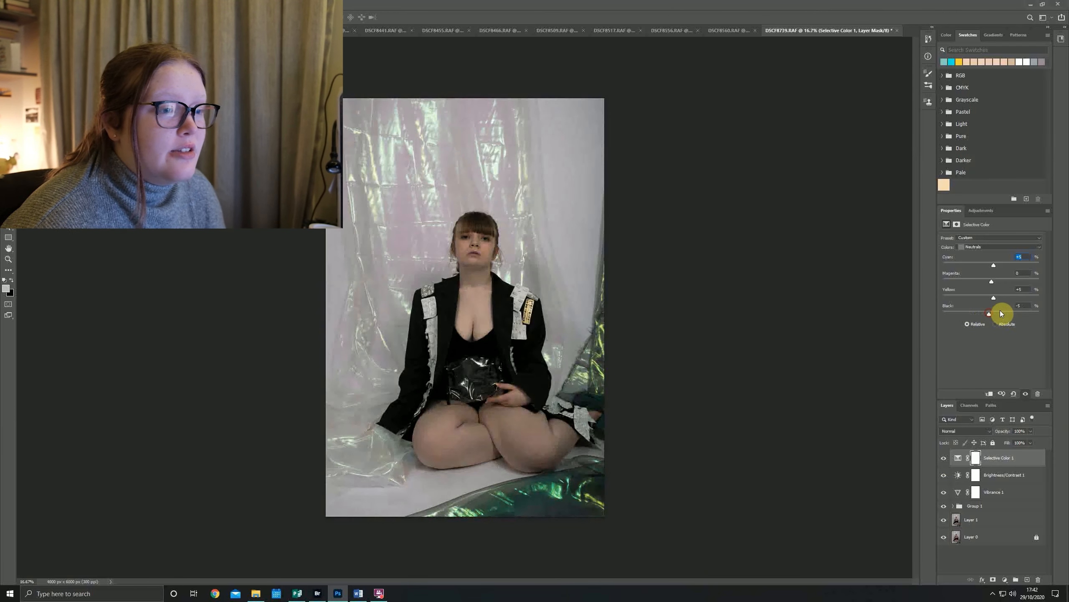
double_click(1024, 306)
text(0)
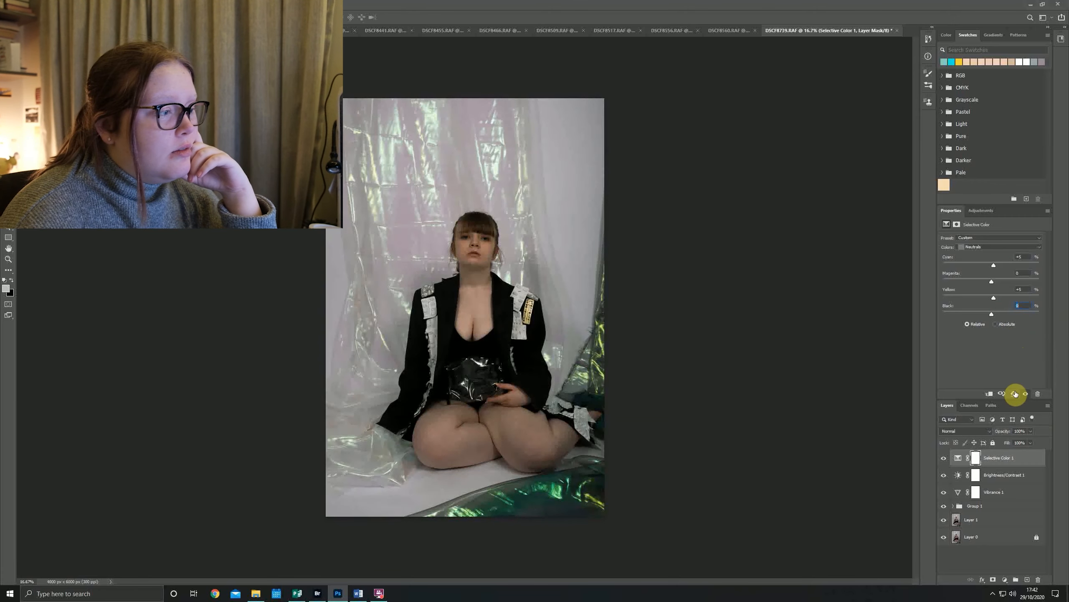
- Set the Selective Color whites to cyan +10% and magenta -30%, and compare the image with the layer hidden and shown
click(995, 247)
click(977, 294)
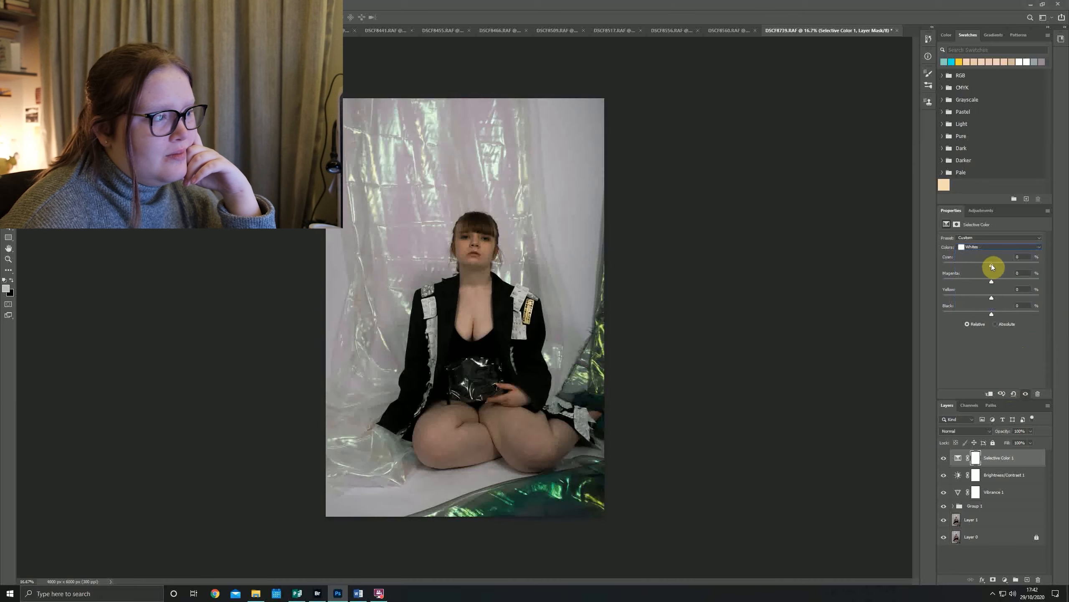
mouse_move(993, 265)
mouse_down()
mouse_move(983, 266)
mouse_move(1000, 262)
mouse_move(992, 263)
mouse_up()
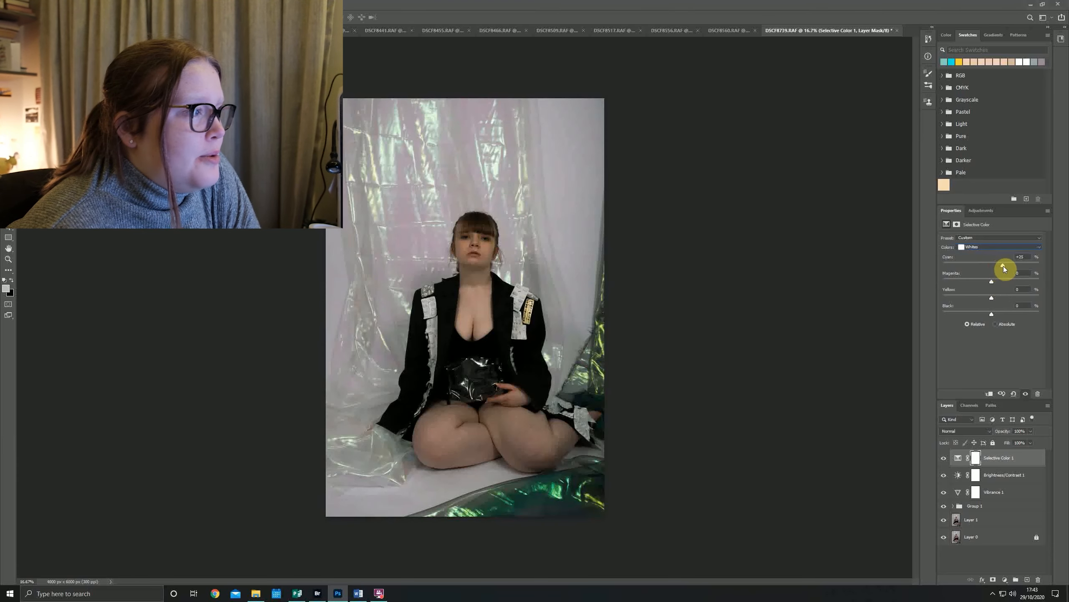
mouse_move(1005, 267)
mouse_down()
mouse_move(1030, 267)
mouse_move(998, 268)
mouse_up()
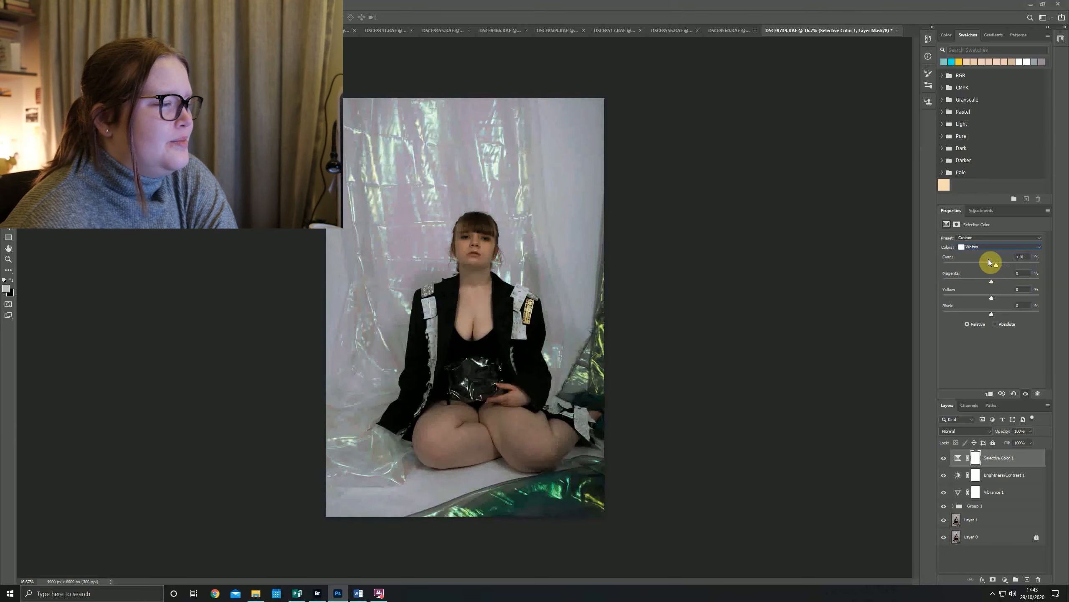
drag(992, 281, 982, 283)
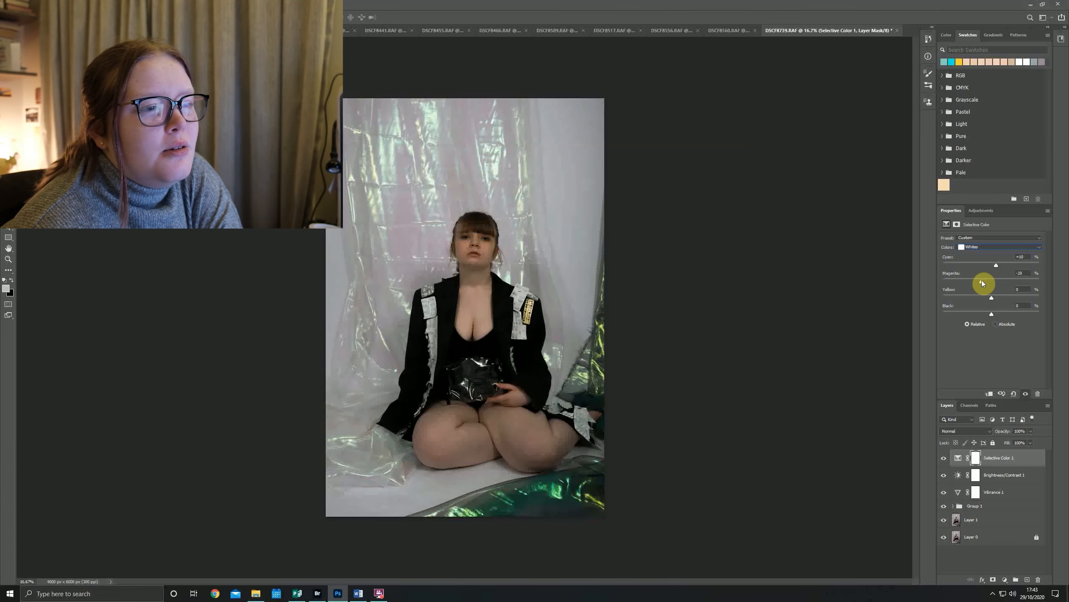
mouse_move(983, 283)
mouse_down()
mouse_move(959, 276)
mouse_move(978, 284)
mouse_up()
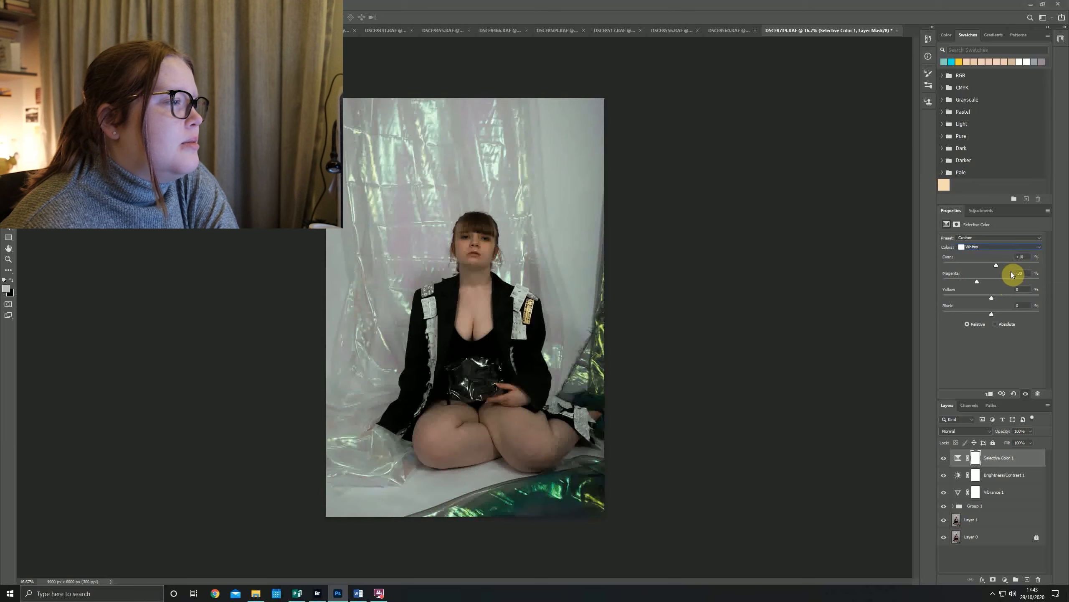
click(945, 459)
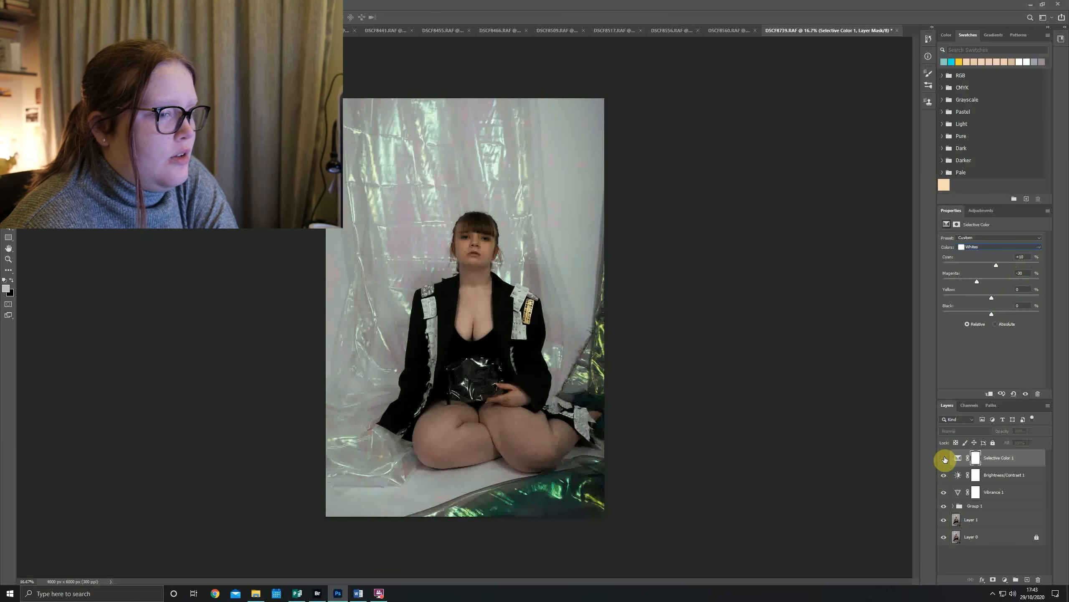
click(946, 461)
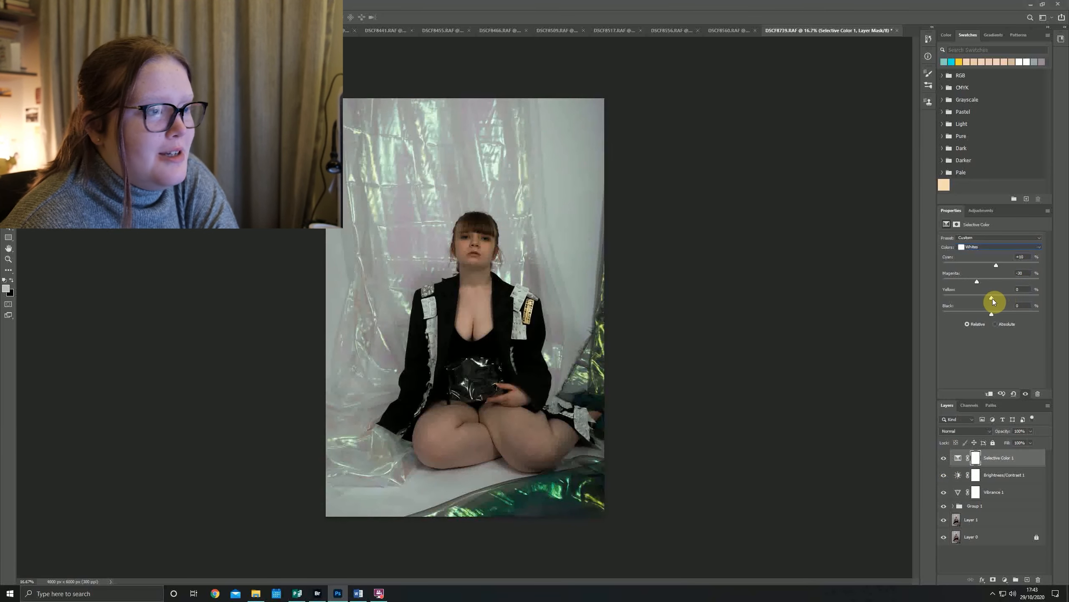
- Try less yellow in the Selective Color whites, reset yellow to 0% and lower black to about -5%
mouse_move(992, 298)
mouse_down()
mouse_move(1022, 298)
mouse_move(962, 303)
mouse_move(987, 302)
mouse_up()
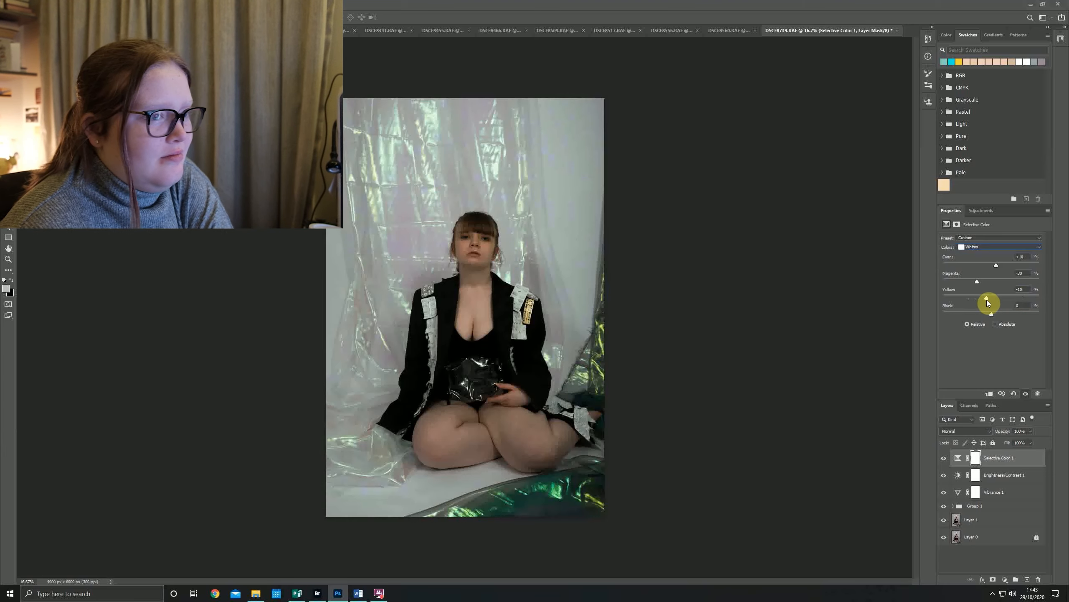
click(1025, 290)
text(0)
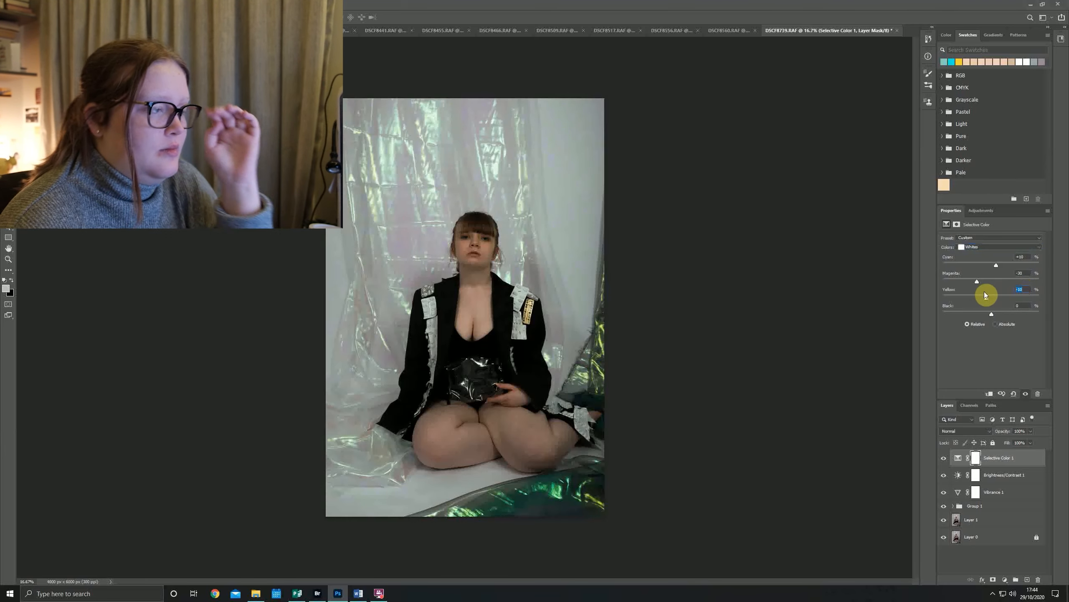
mouse_move(992, 315)
mouse_down()
mouse_move(1001, 313)
mouse_move(976, 313)
mouse_move(1013, 313)
mouse_move(989, 315)
mouse_up()
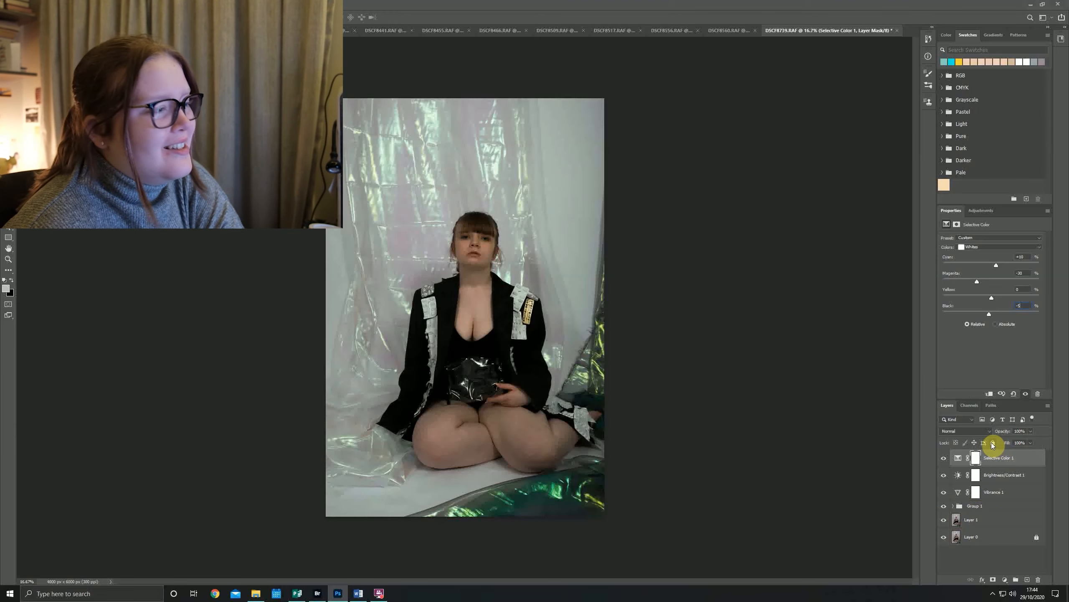
- Compare the portrait with all three adjustment layers hidden and shown, and deselect all layers
click(1007, 581)
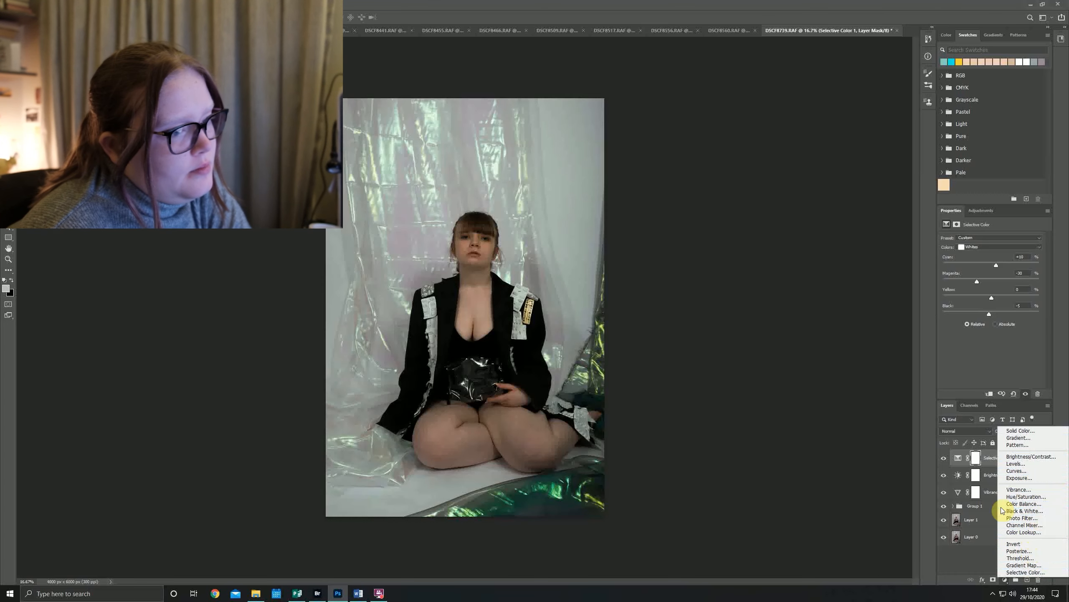
click(845, 472)
drag(944, 458, 946, 492)
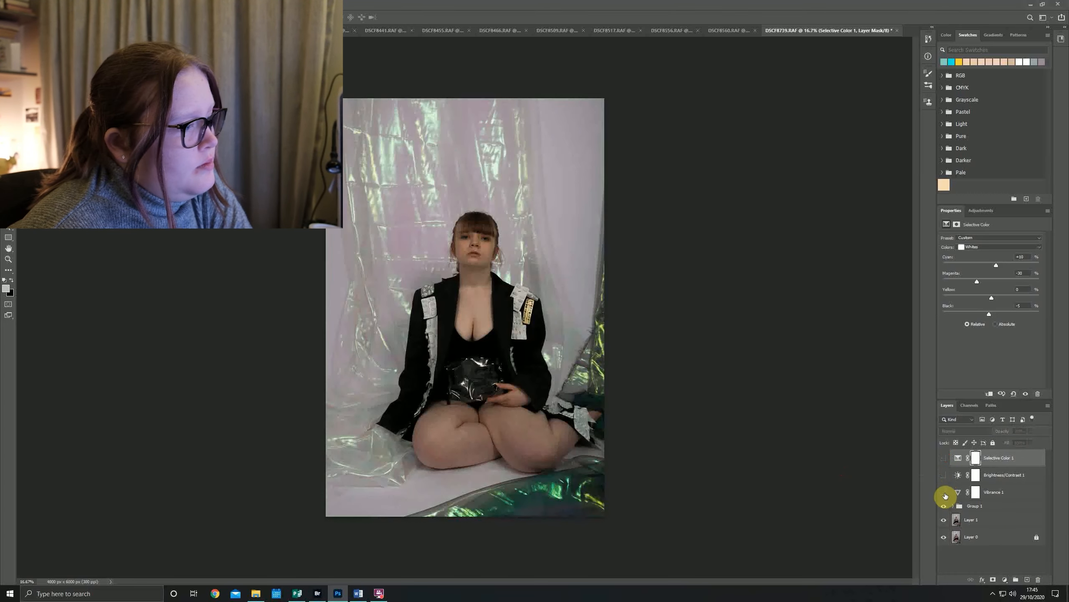
drag(944, 495, 945, 457)
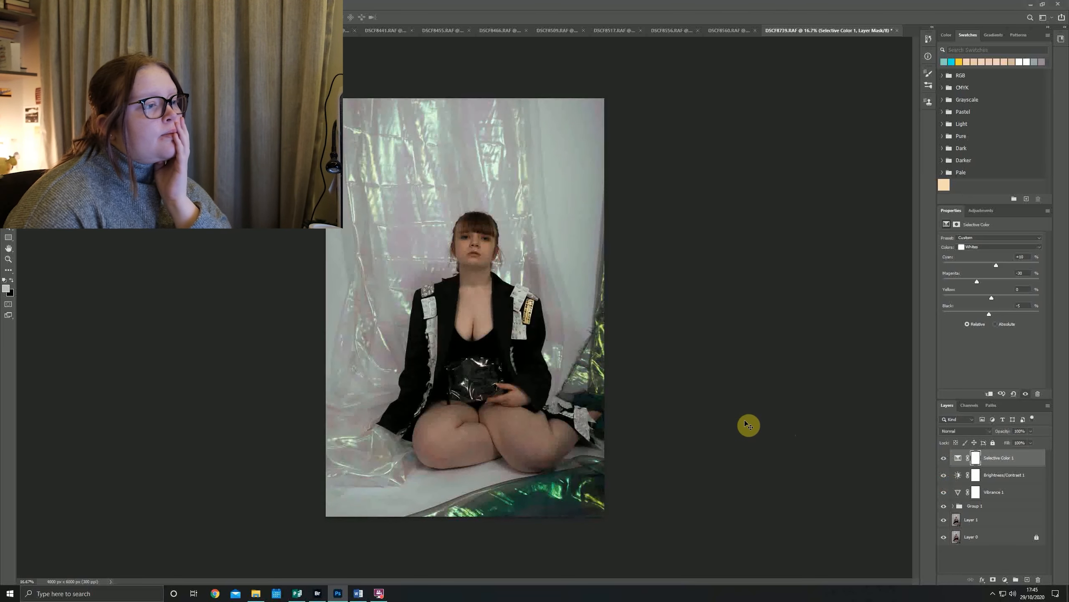
click(986, 553)
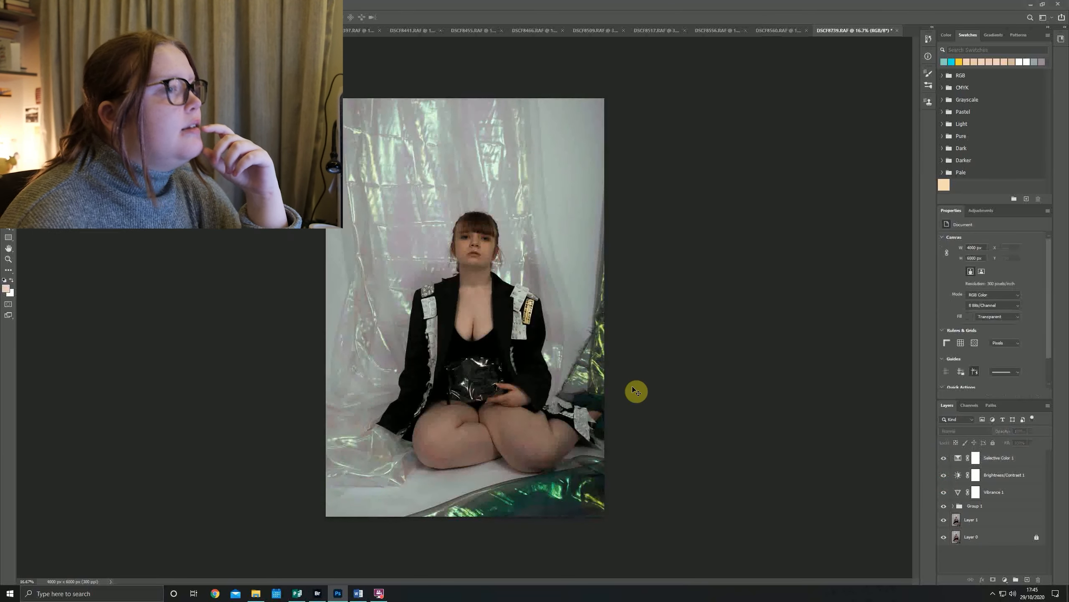
- Switch to Adobe Bridge
click(318, 592)
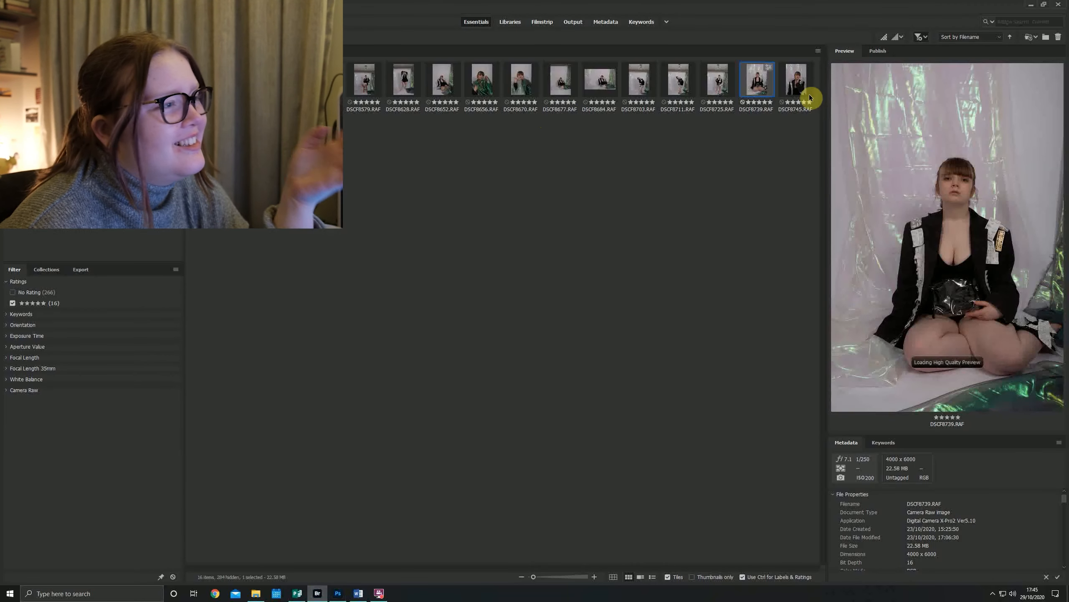